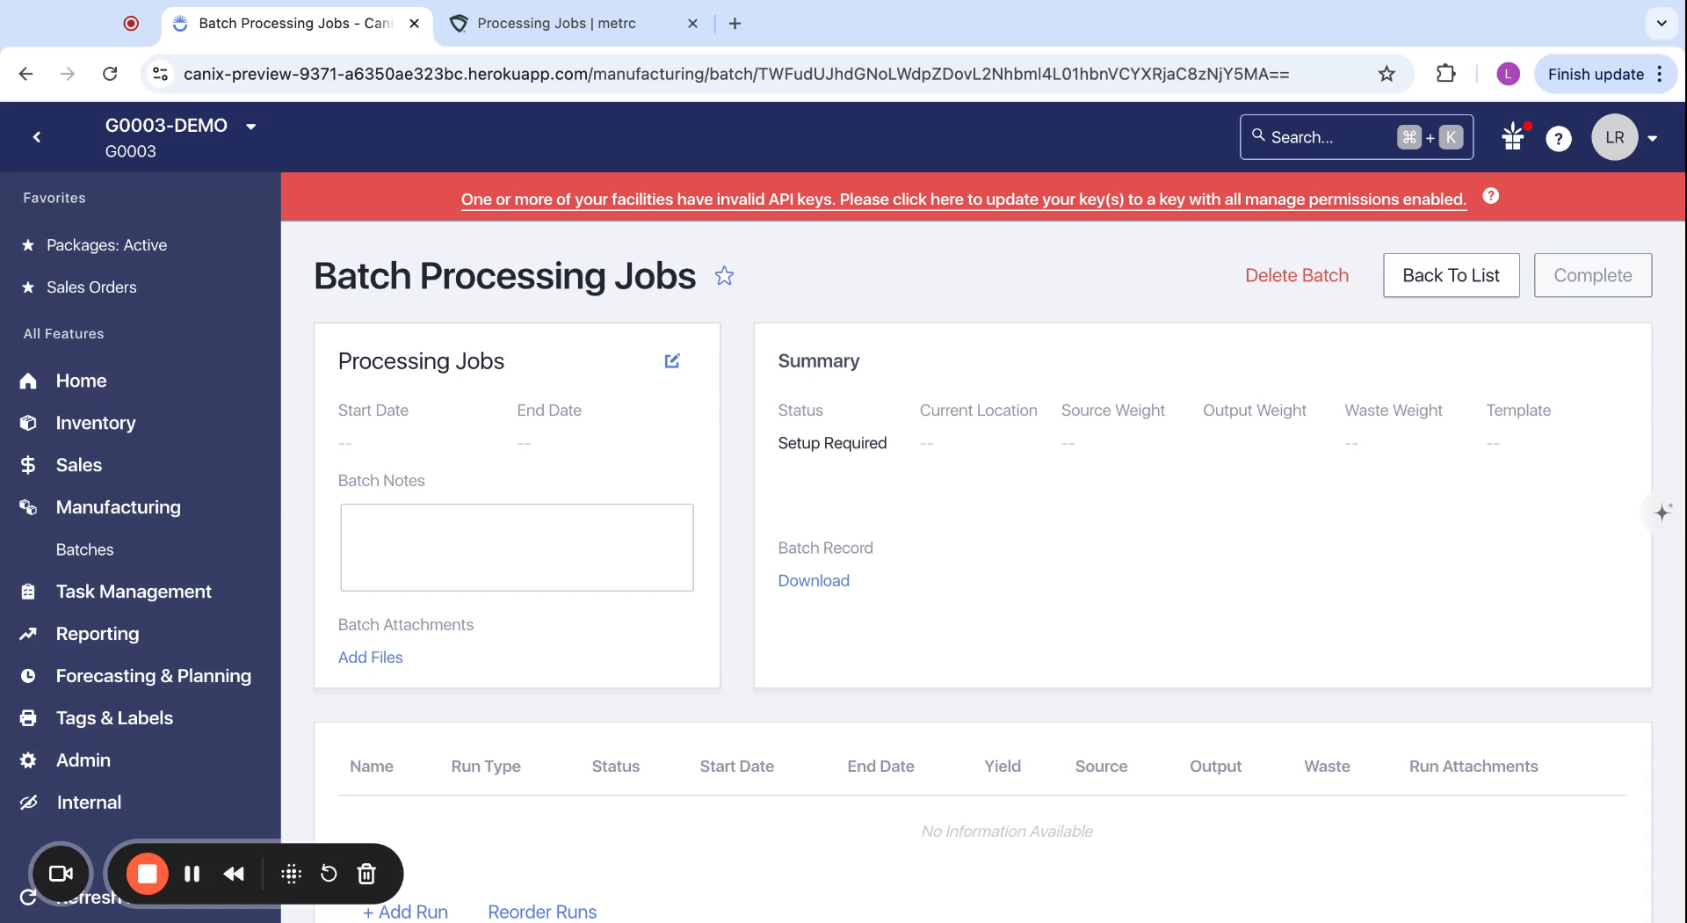
# Add a run named One with type Extraction to the Processing Jobs batch, without a bill of materials
pyautogui.scroll(-3, 751, 545)
pyautogui.scroll(3, 621, 606)
pyautogui.scroll(-1, 1121, 489)
pyautogui.scroll(-2, 1122, 481)
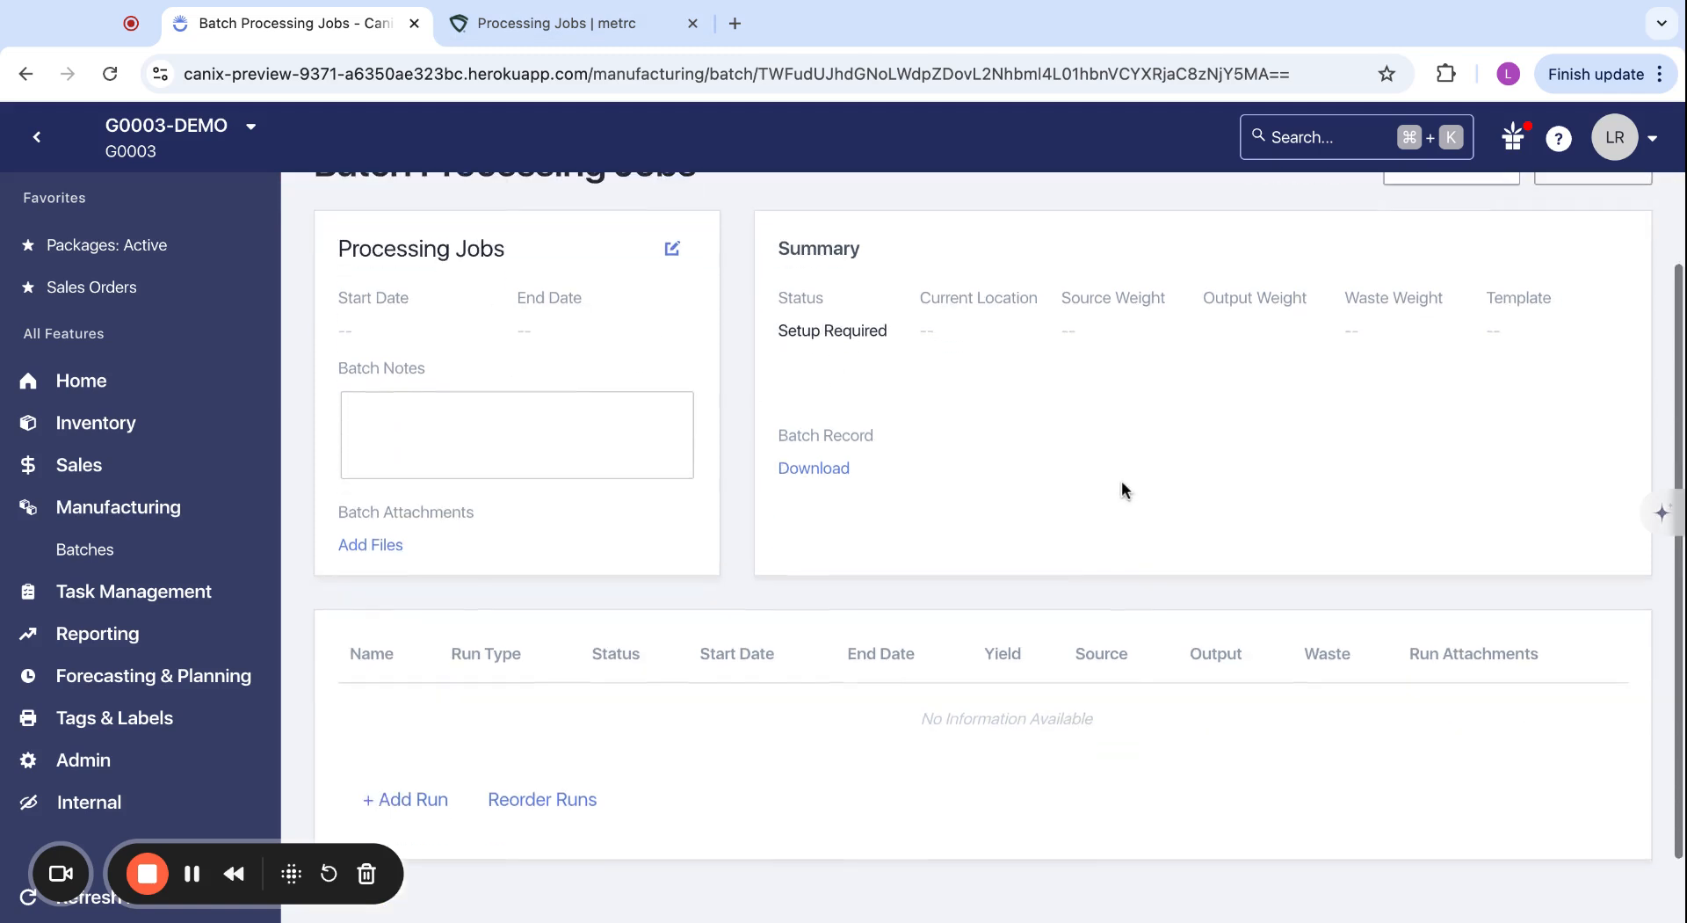
pyautogui.click(403, 804)
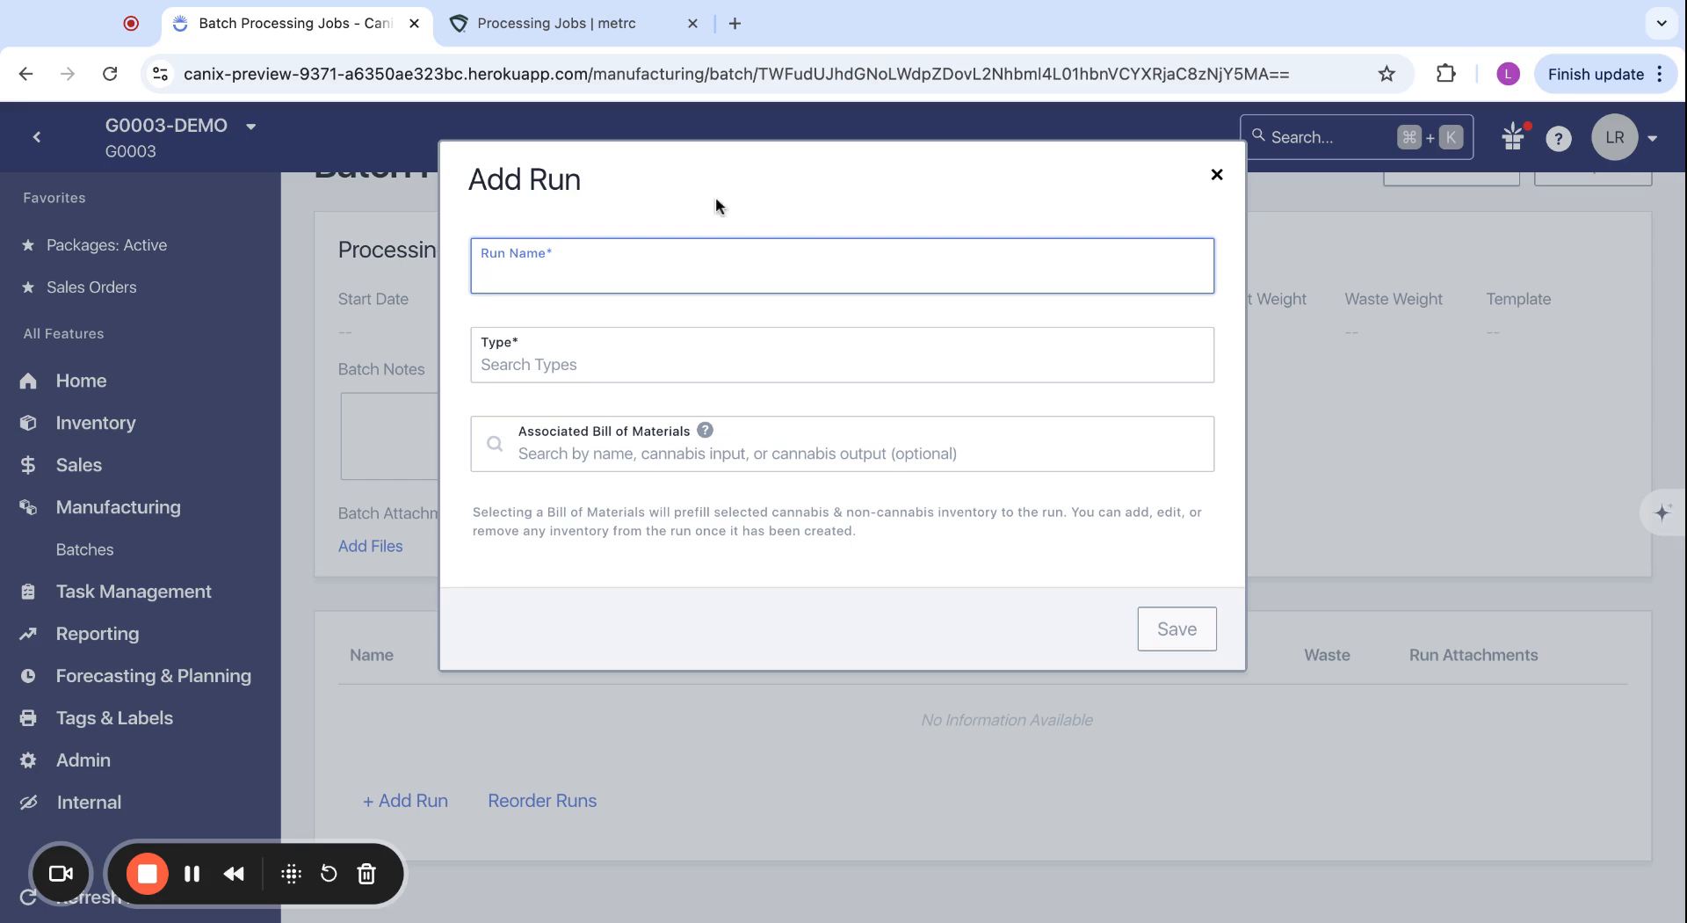
pyautogui.write('One')
pyautogui.click(508, 331)
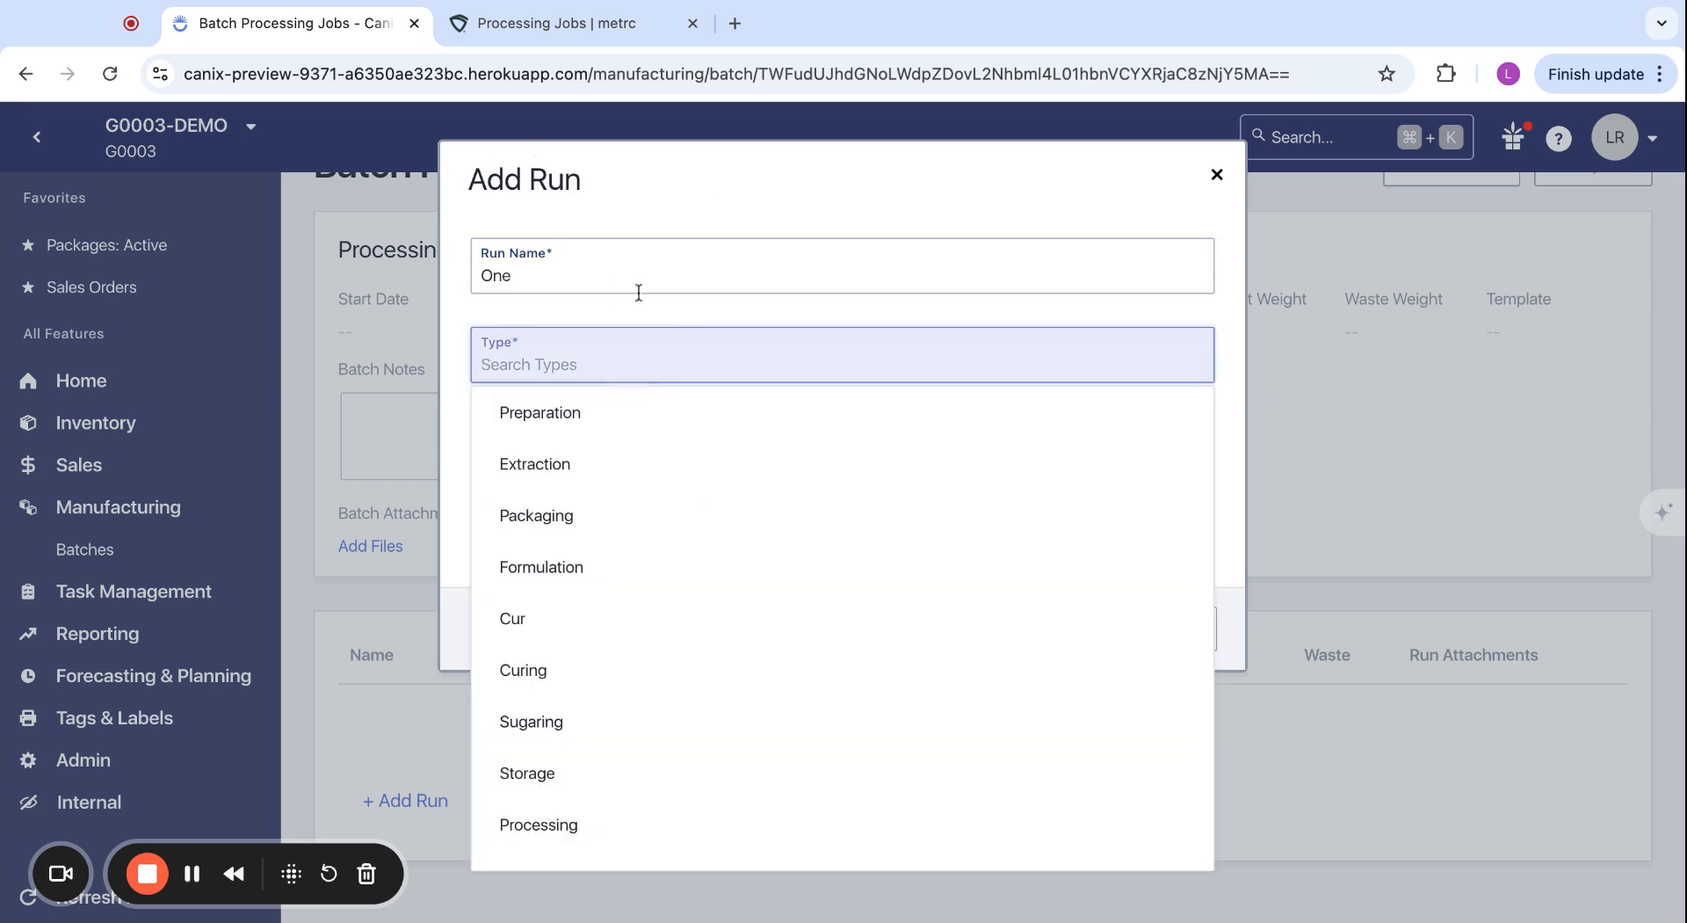
pyautogui.click(620, 464)
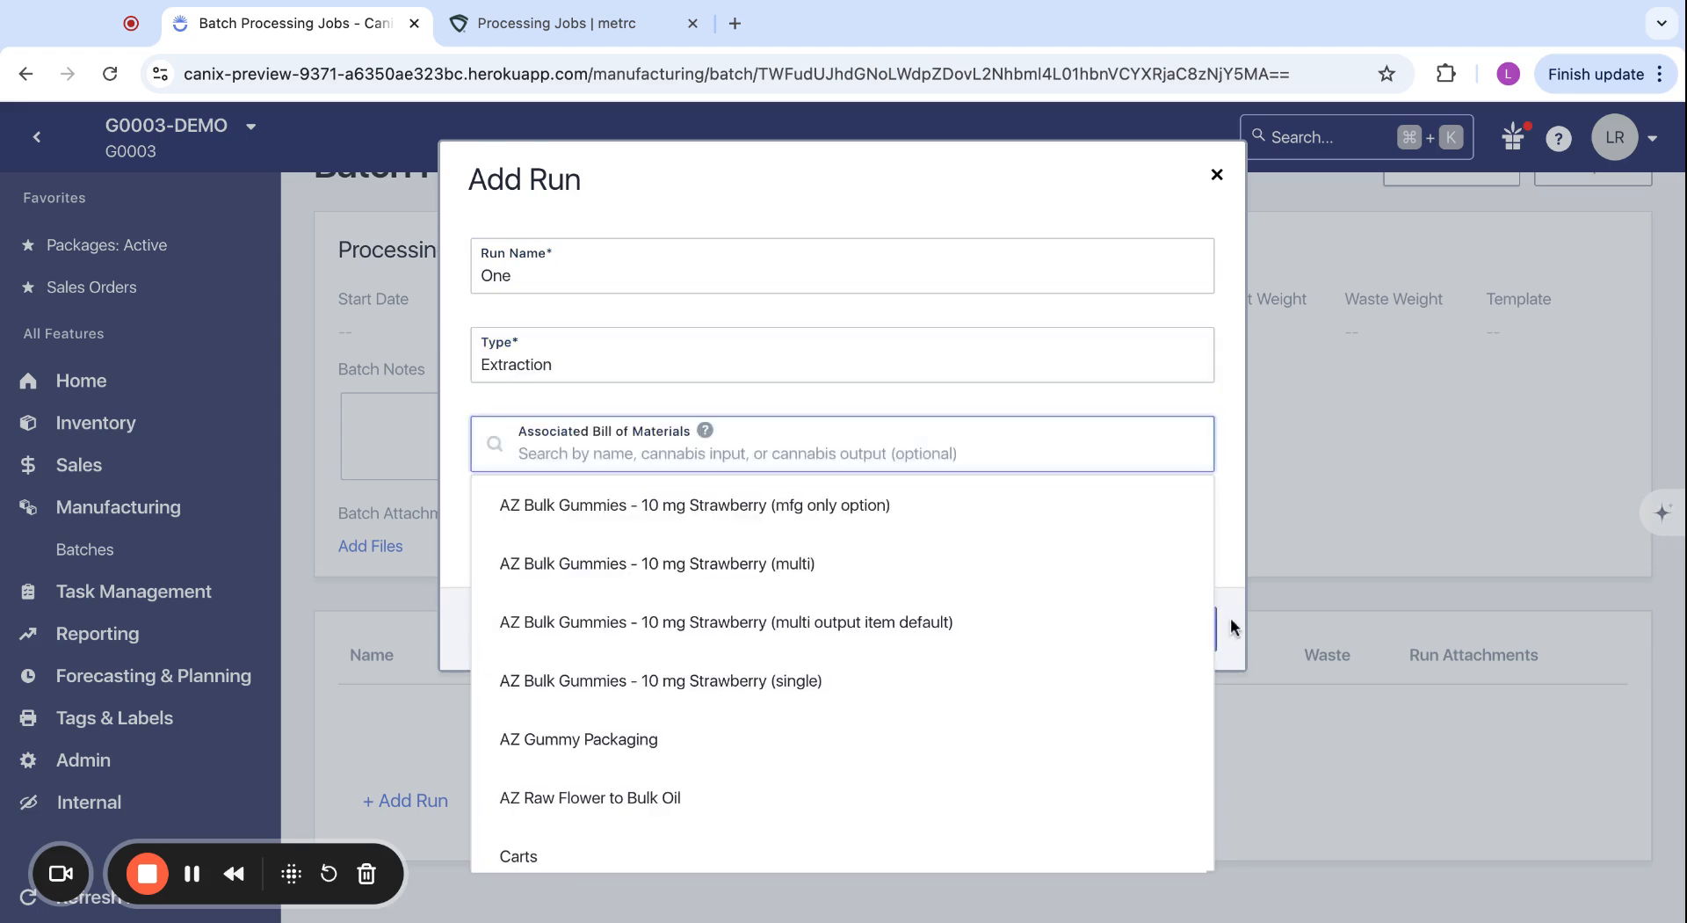
pyautogui.click(1196, 627)
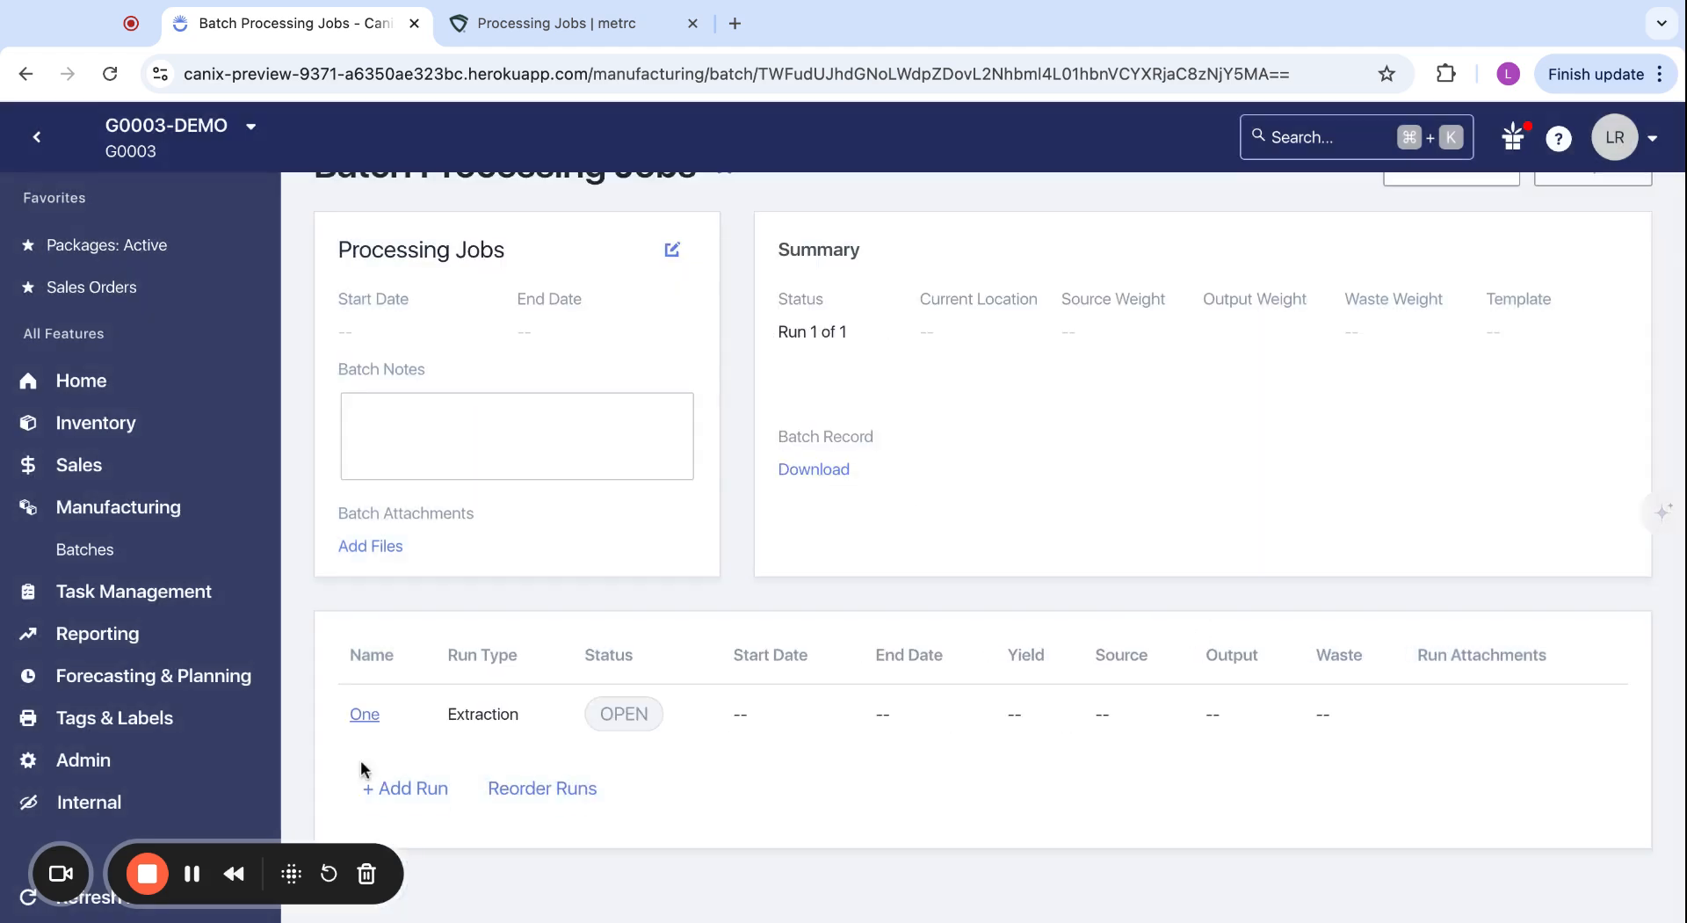
# Open run One and add package 1A4FF01000002BD000000096 as its cannabis input, allocating 1 Each with Finish Package selected
pyautogui.click(373, 714)
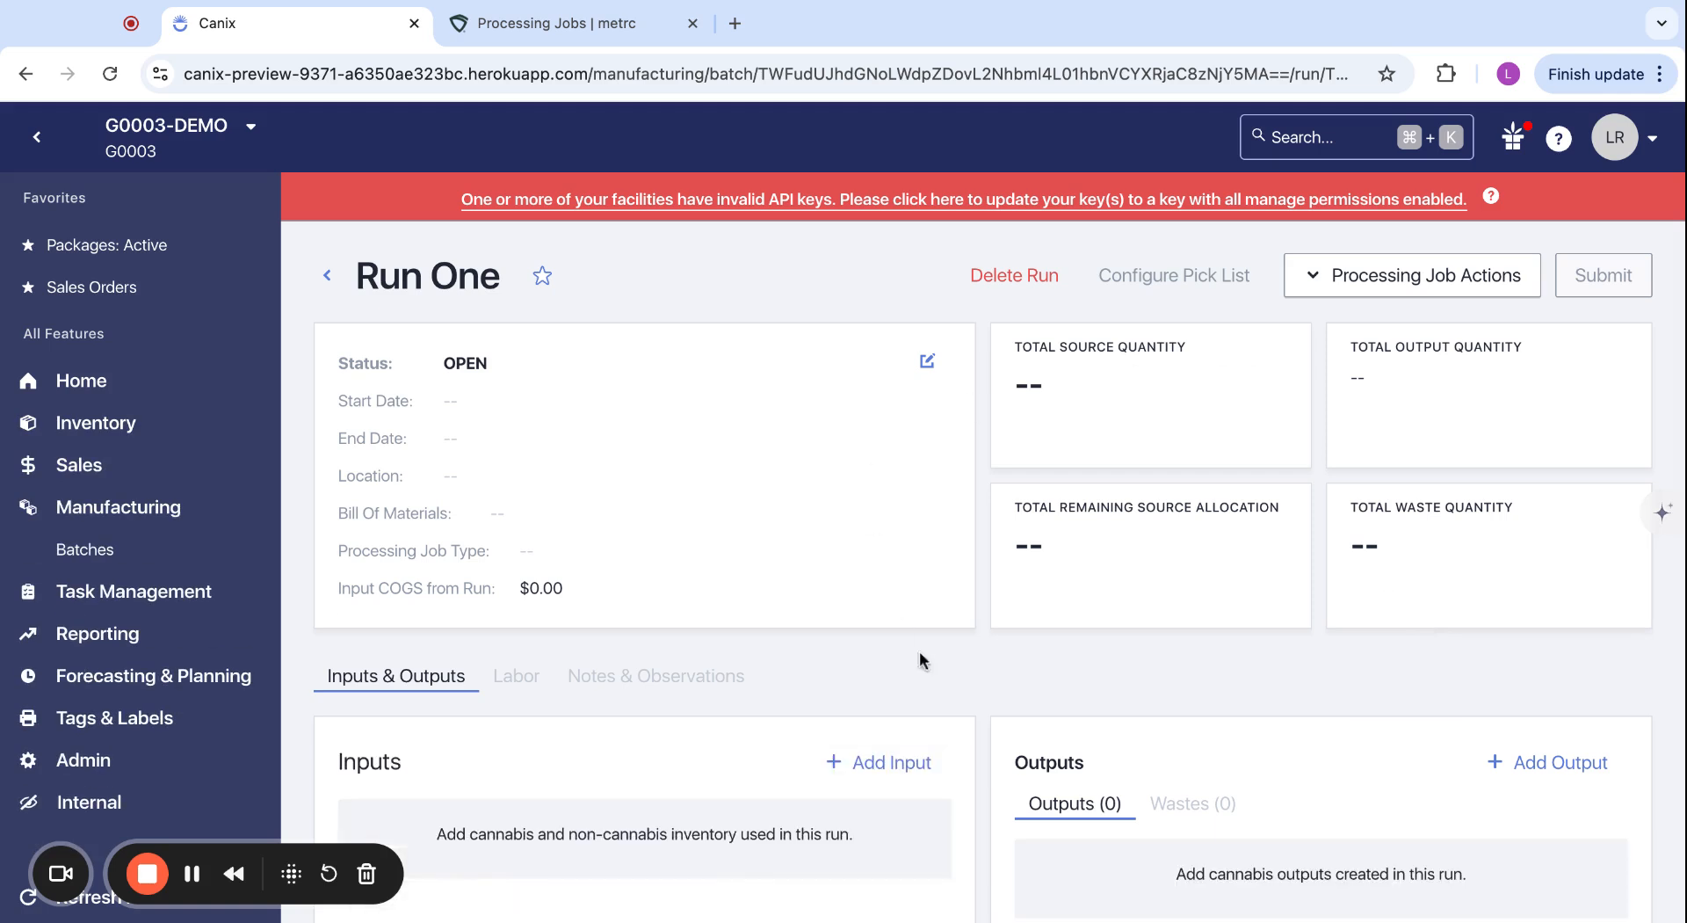
pyautogui.click(1402, 274)
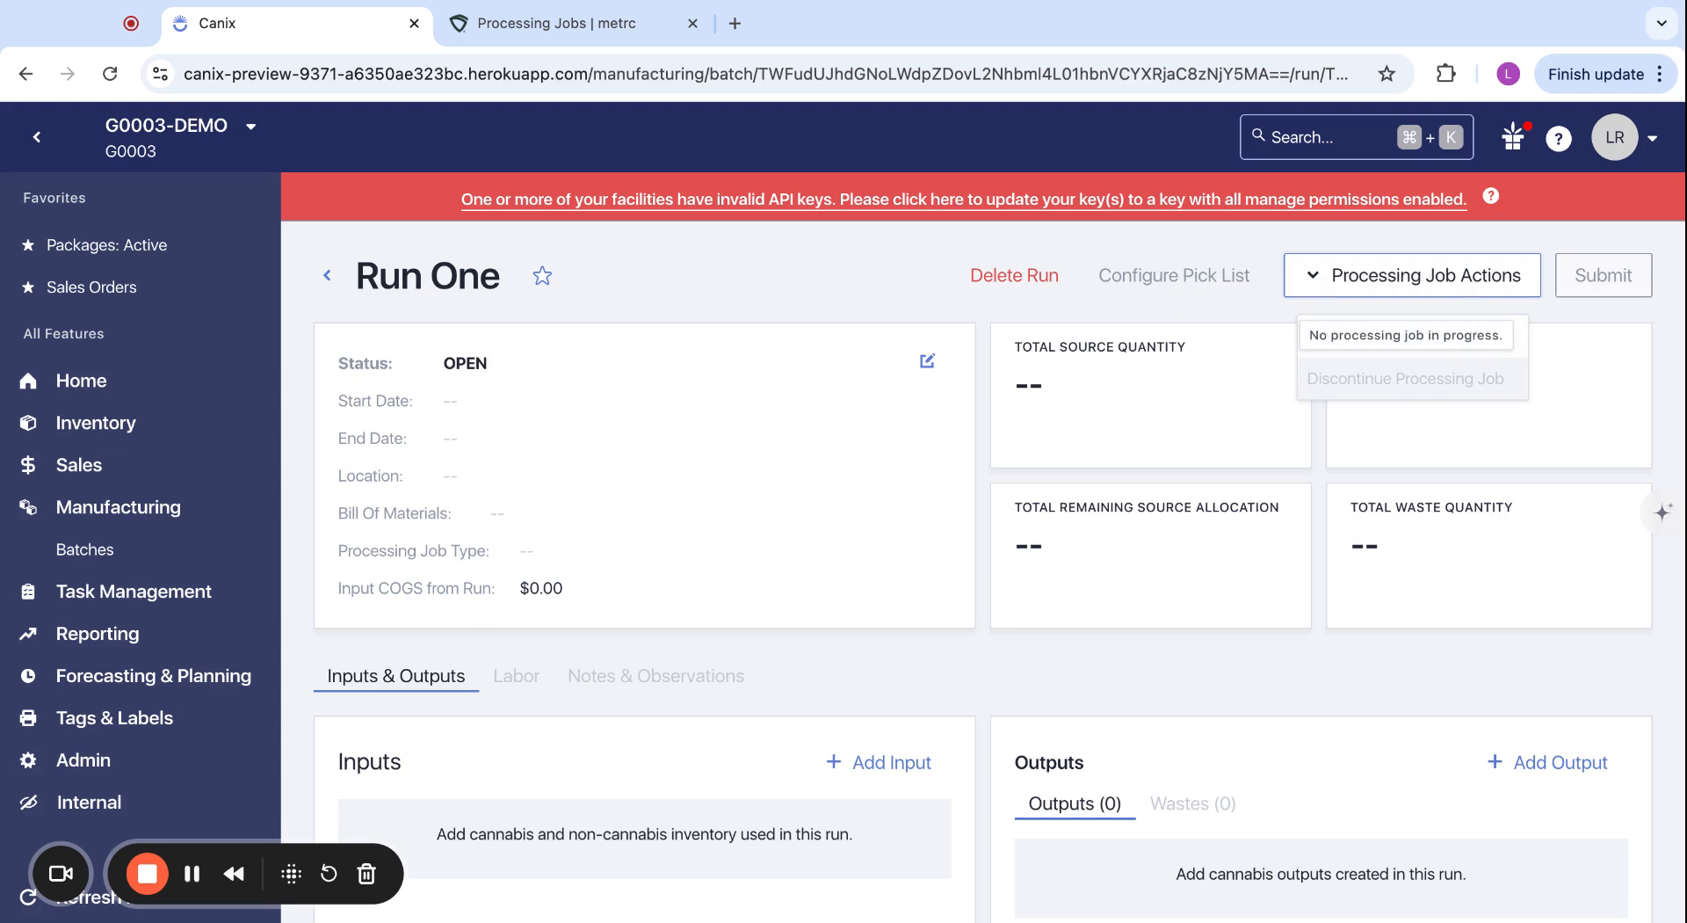
pyautogui.scroll(-2, 877, 543)
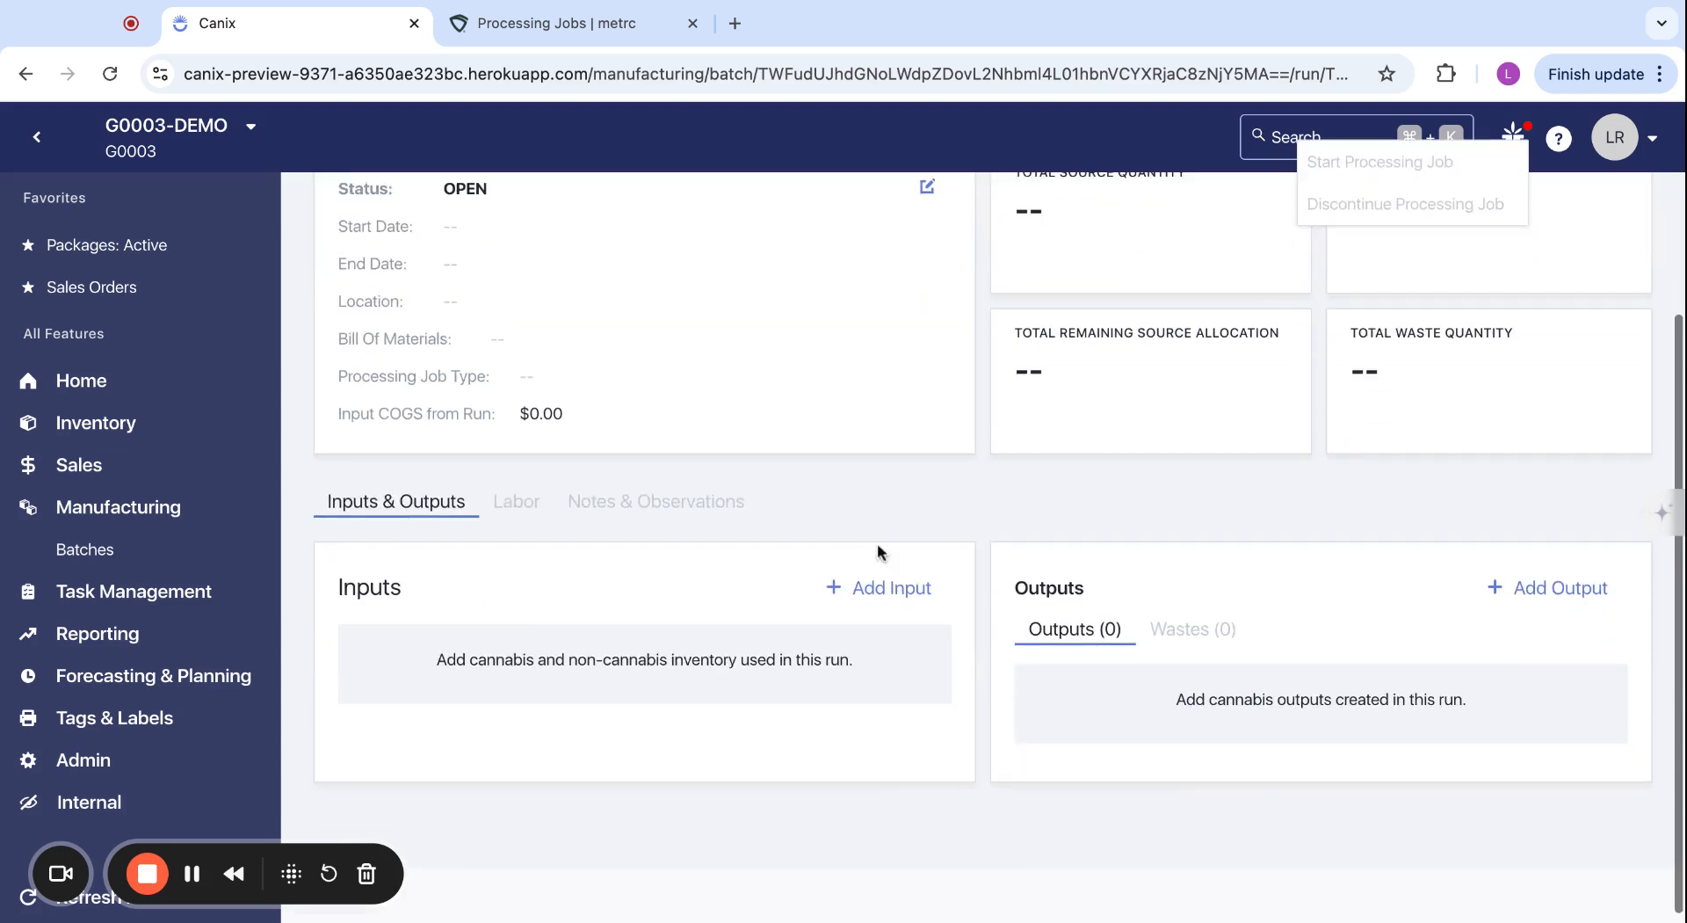
pyautogui.click(879, 587)
pyautogui.click(886, 651)
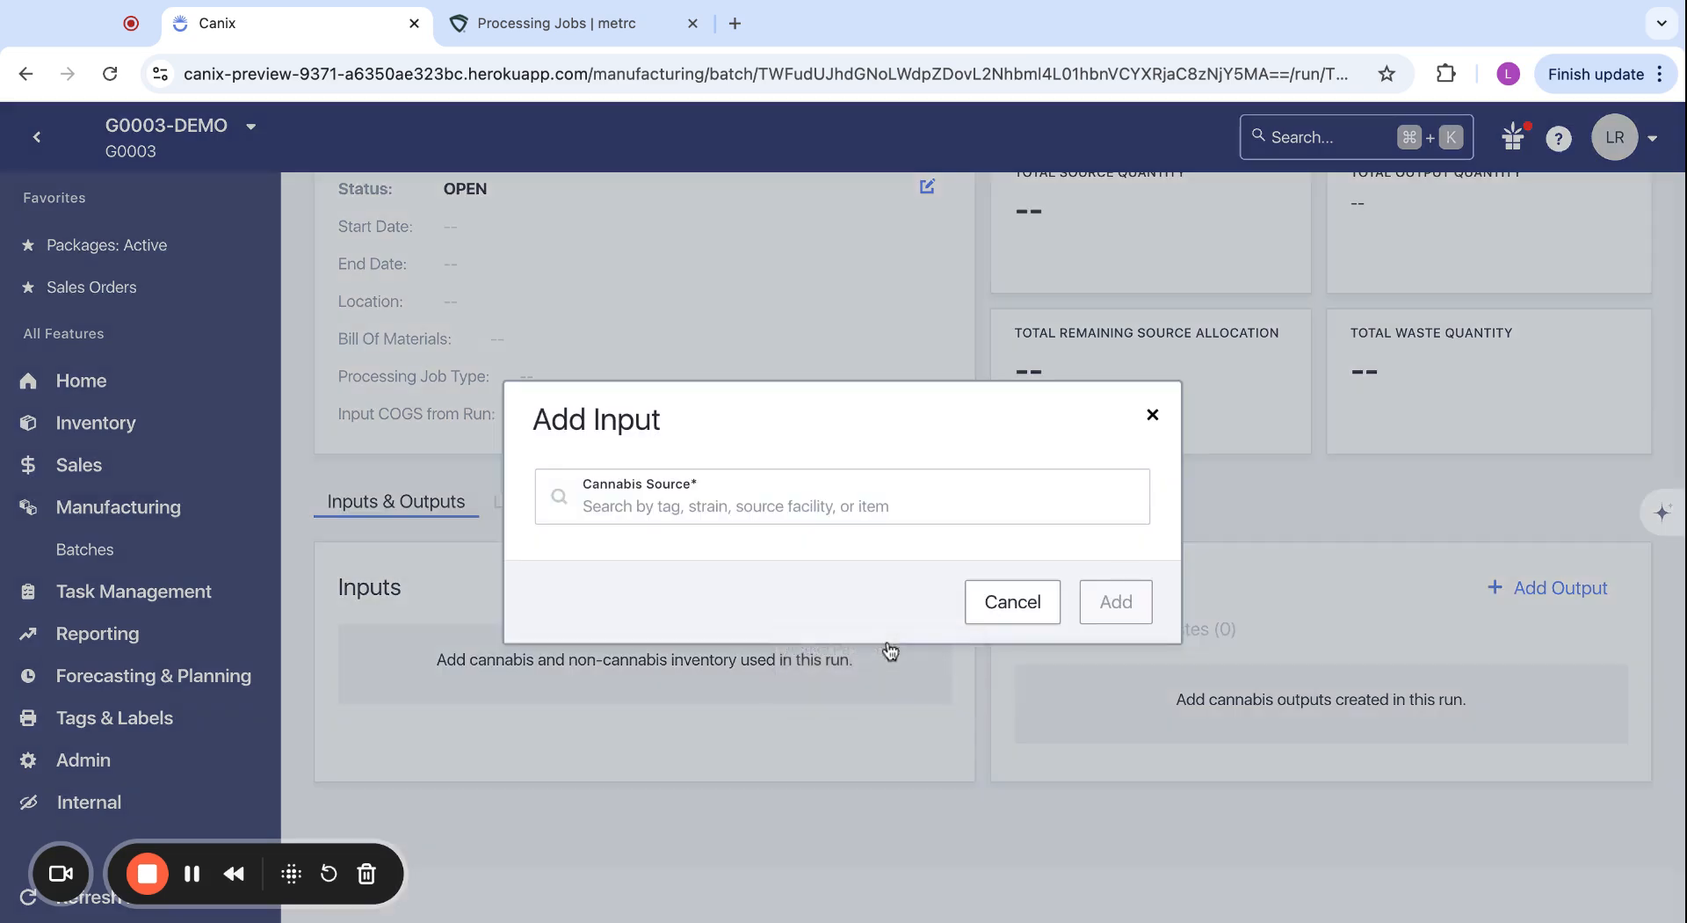
pyautogui.click(851, 510)
pyautogui.scroll(-10, 859, 627)
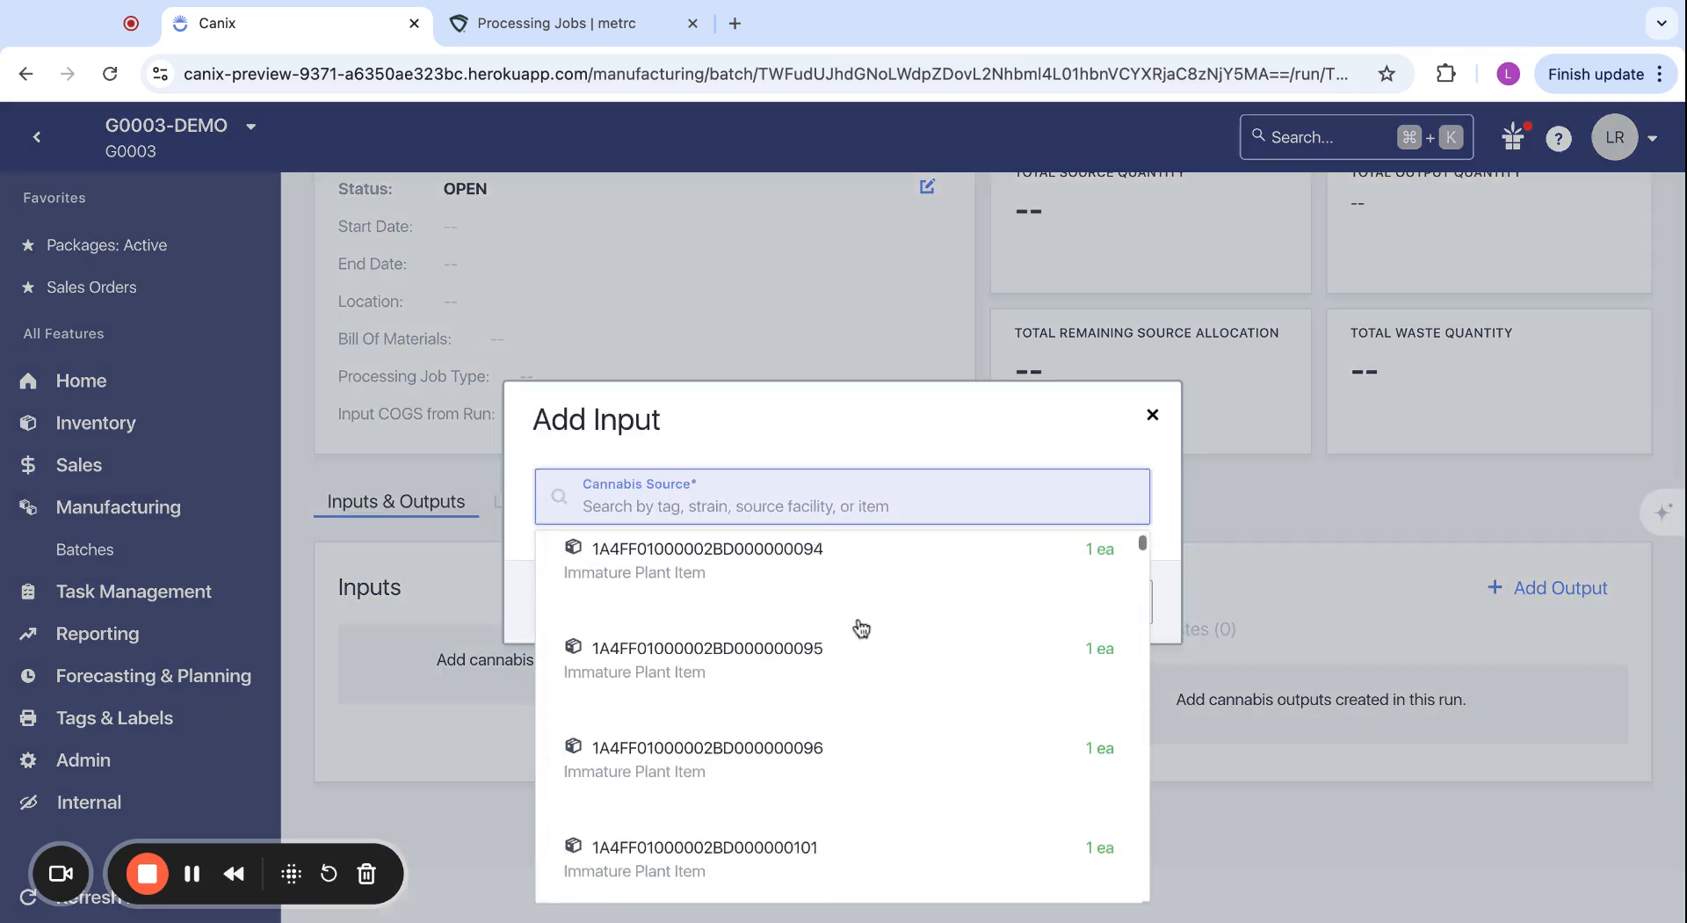
pyautogui.click(803, 621)
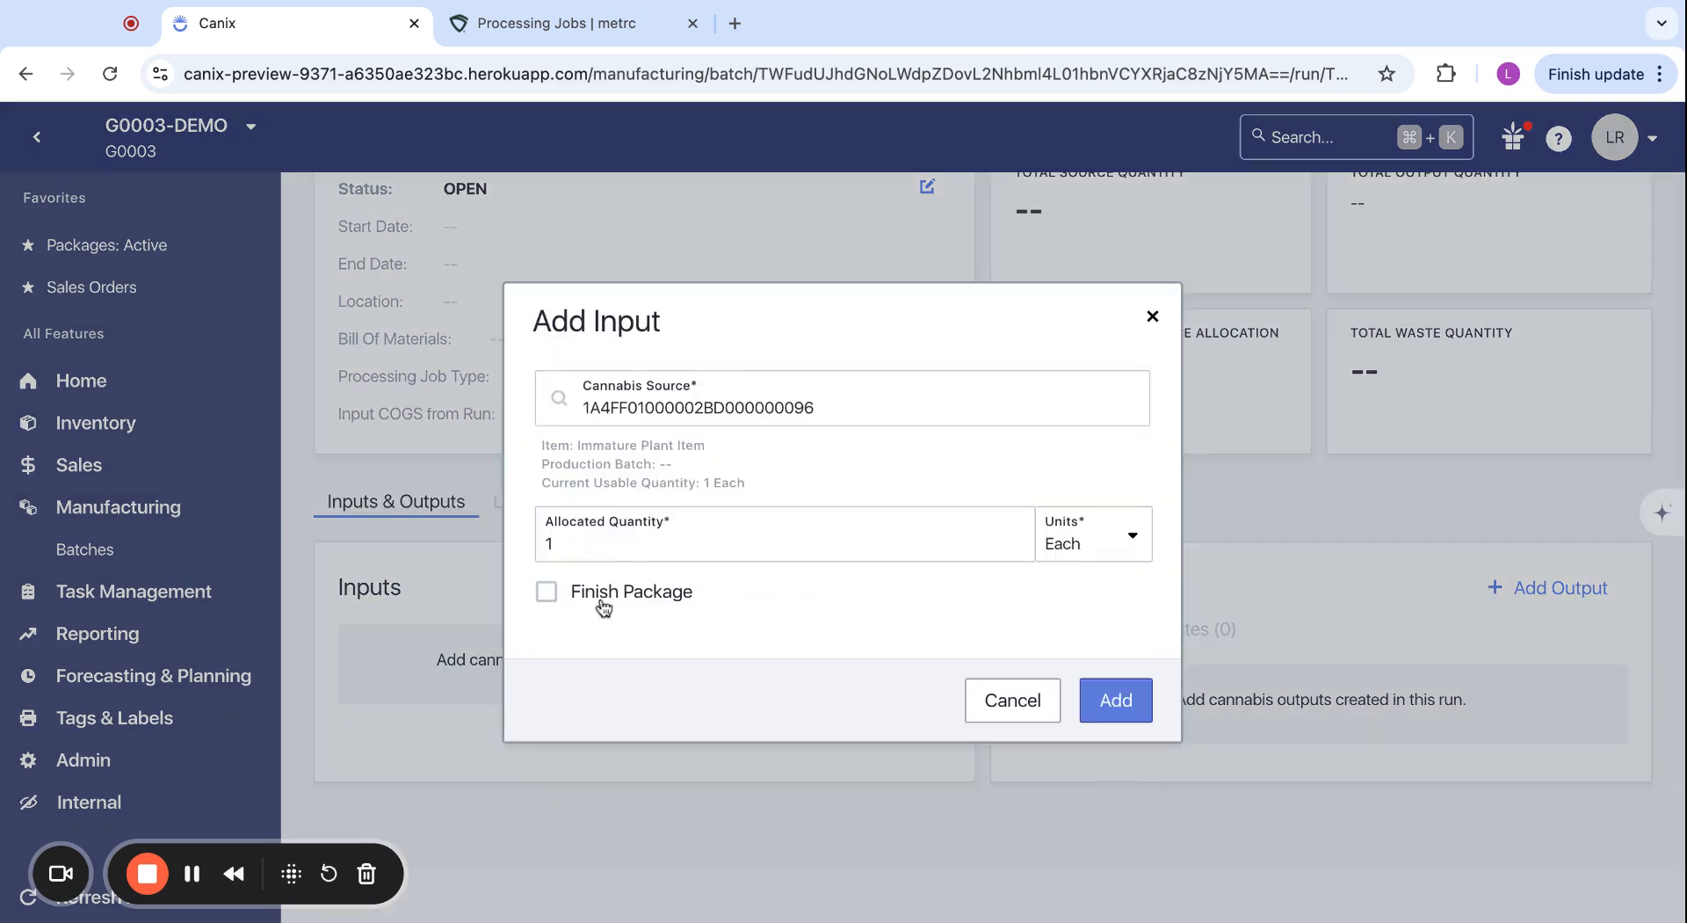
pyautogui.click(599, 605)
pyautogui.click(1115, 745)
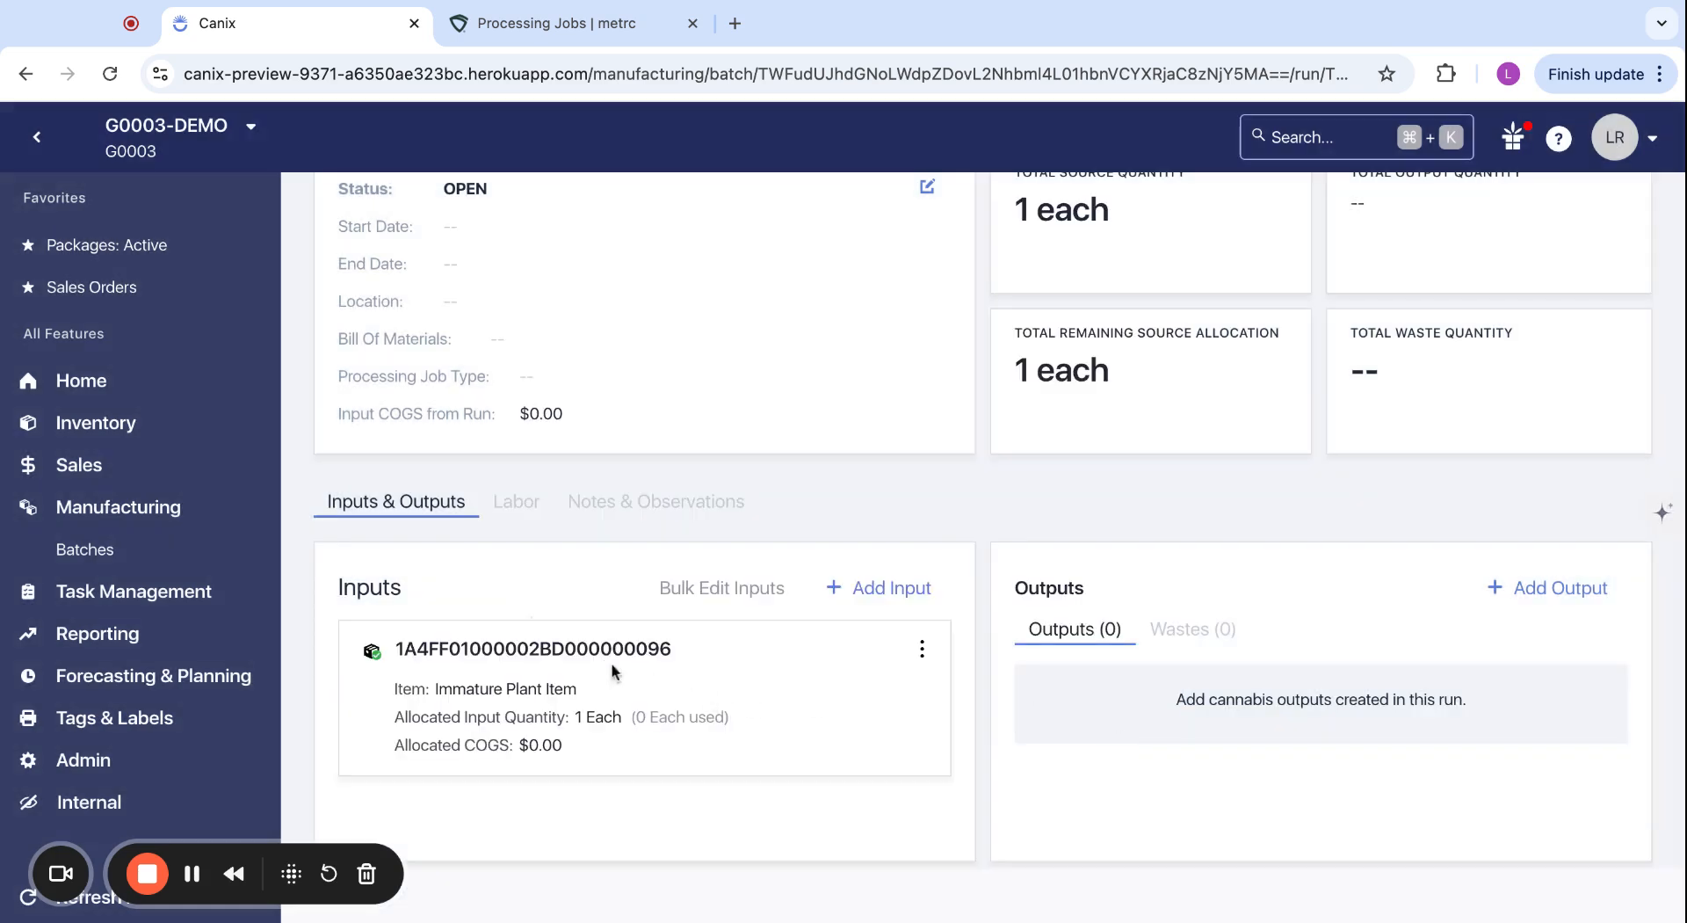
# Start a processing job on run One with Extraction as the job type, after checking the input's processing and remaining quantities
pyautogui.scroll(3, 642, 610)
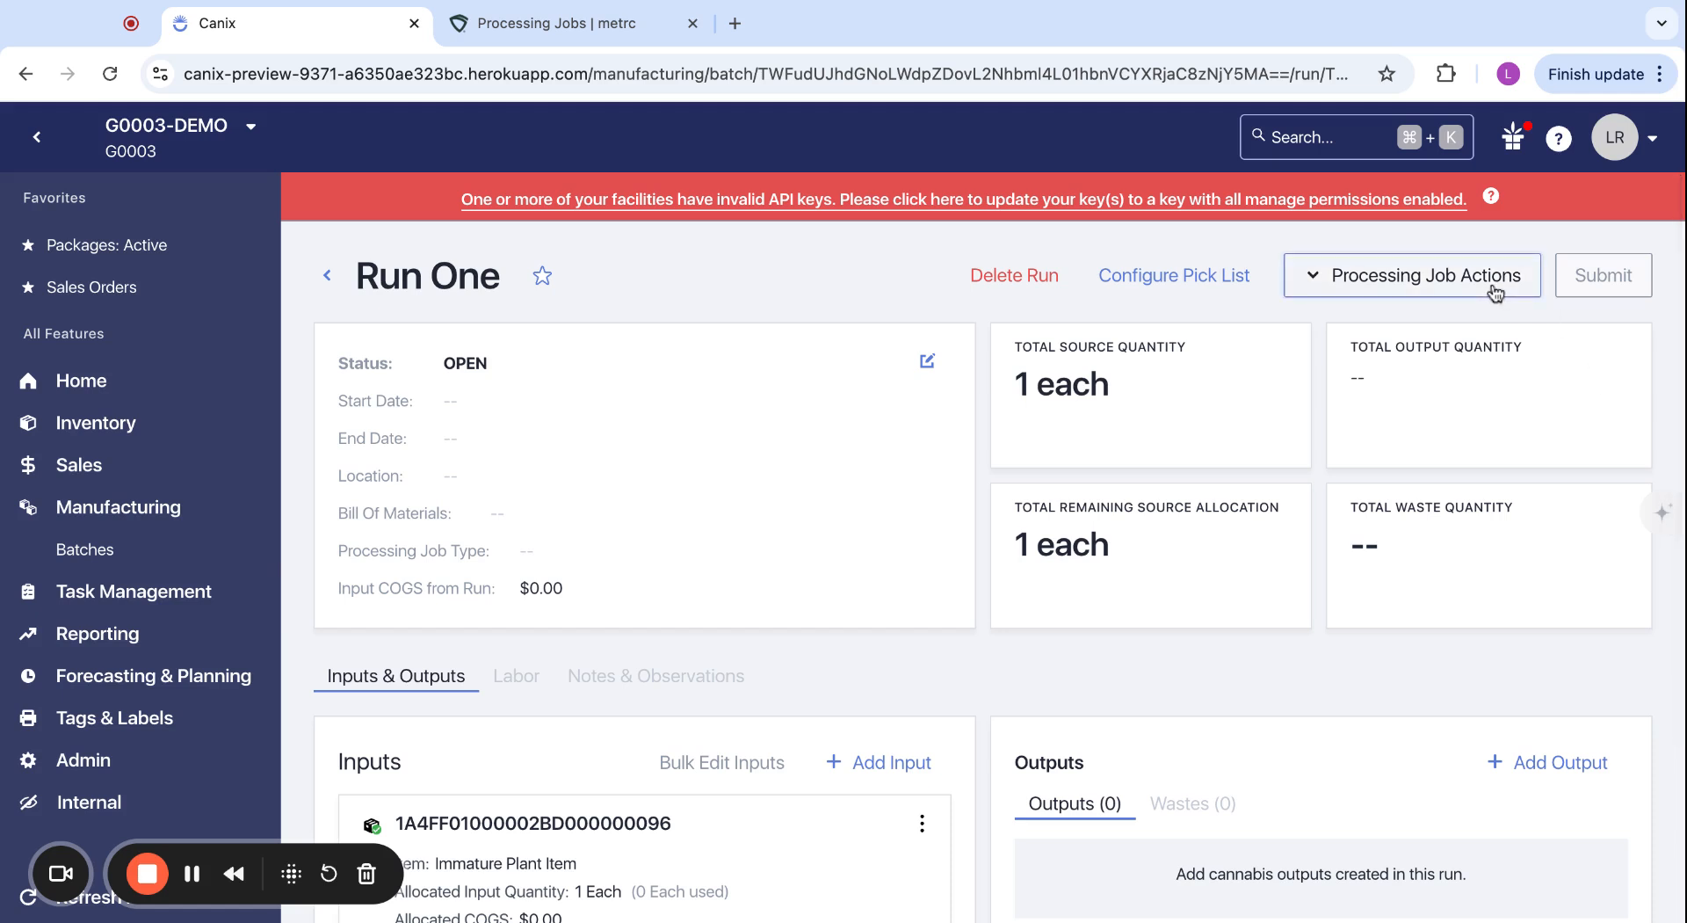
pyautogui.click(1396, 286)
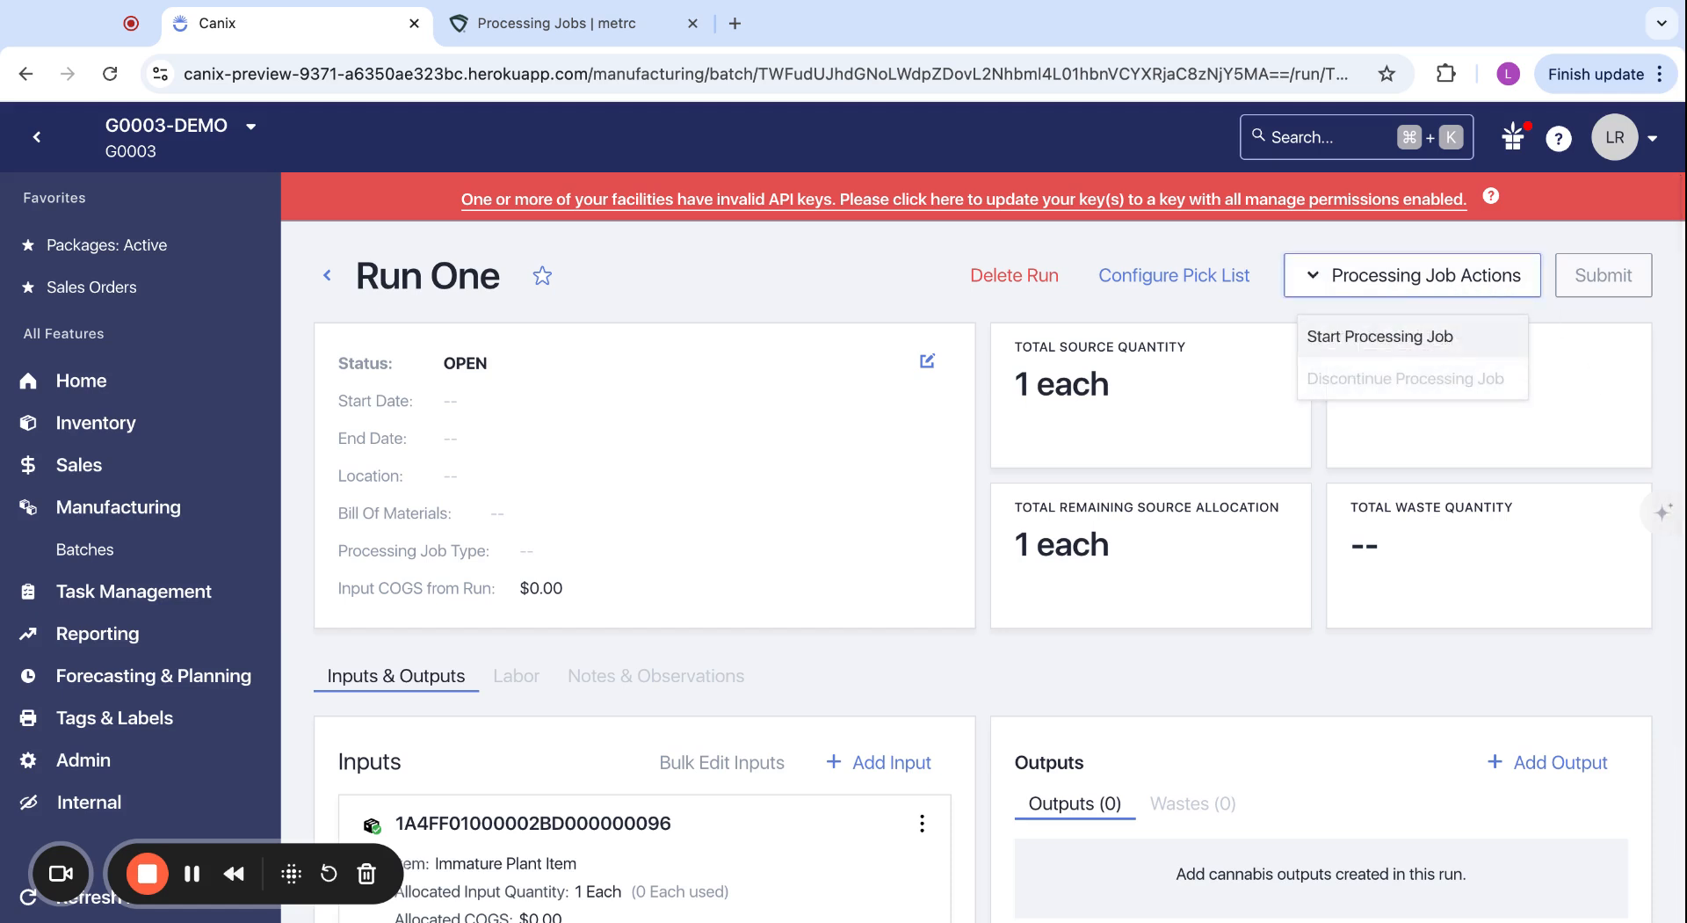
pyautogui.click(1380, 337)
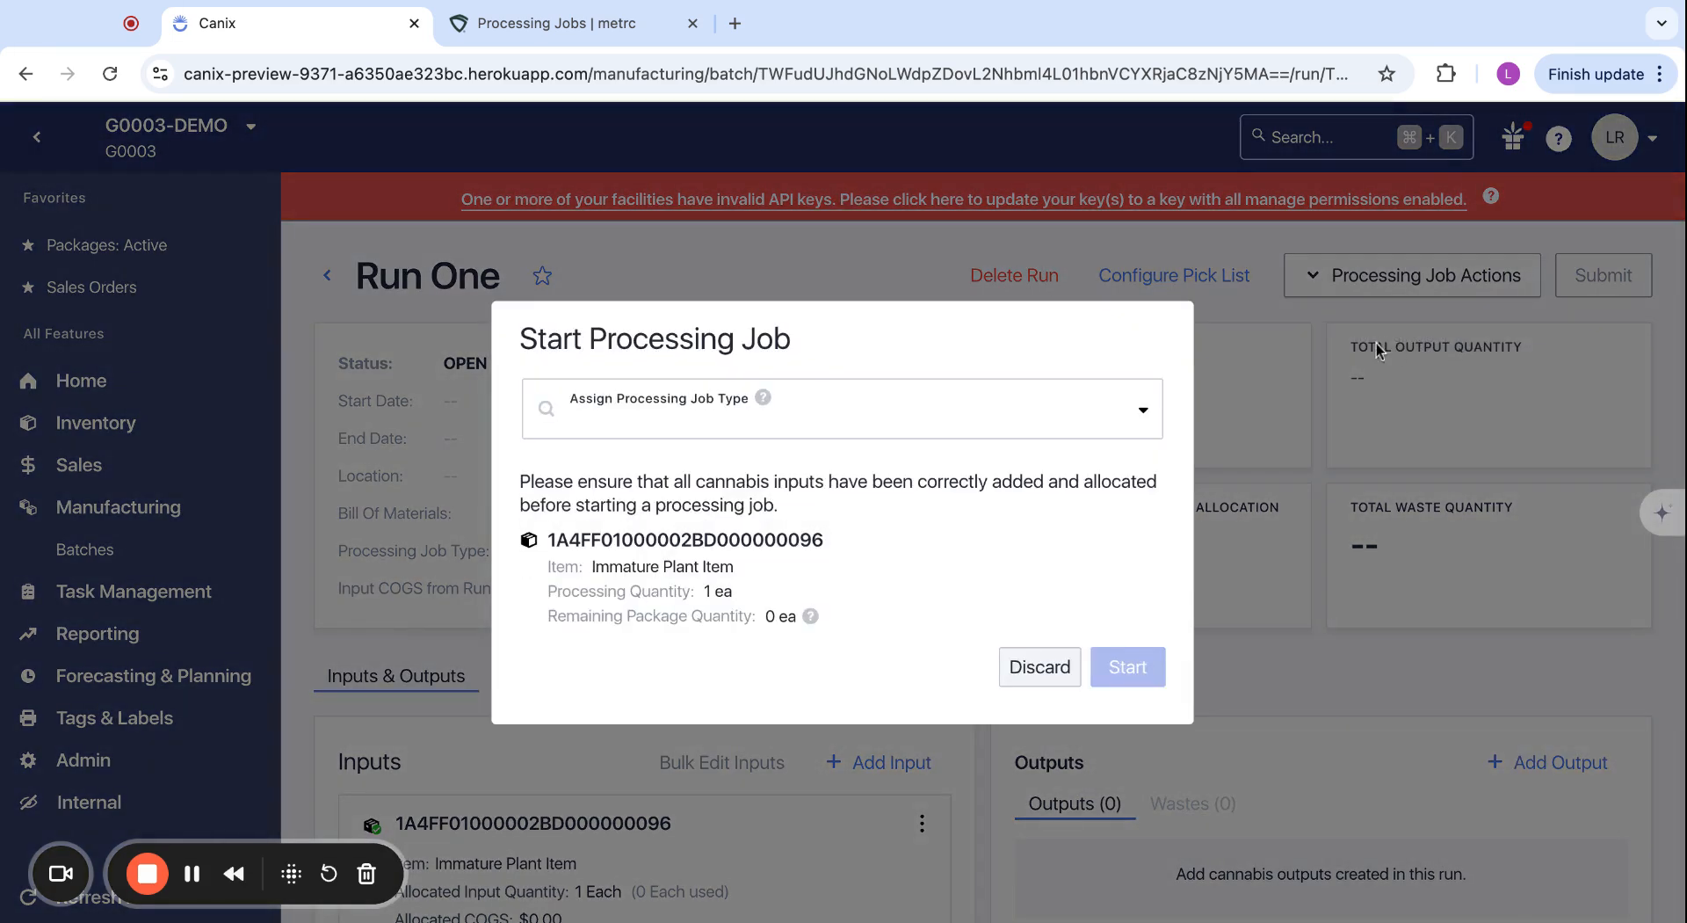
pyautogui.click(925, 406)
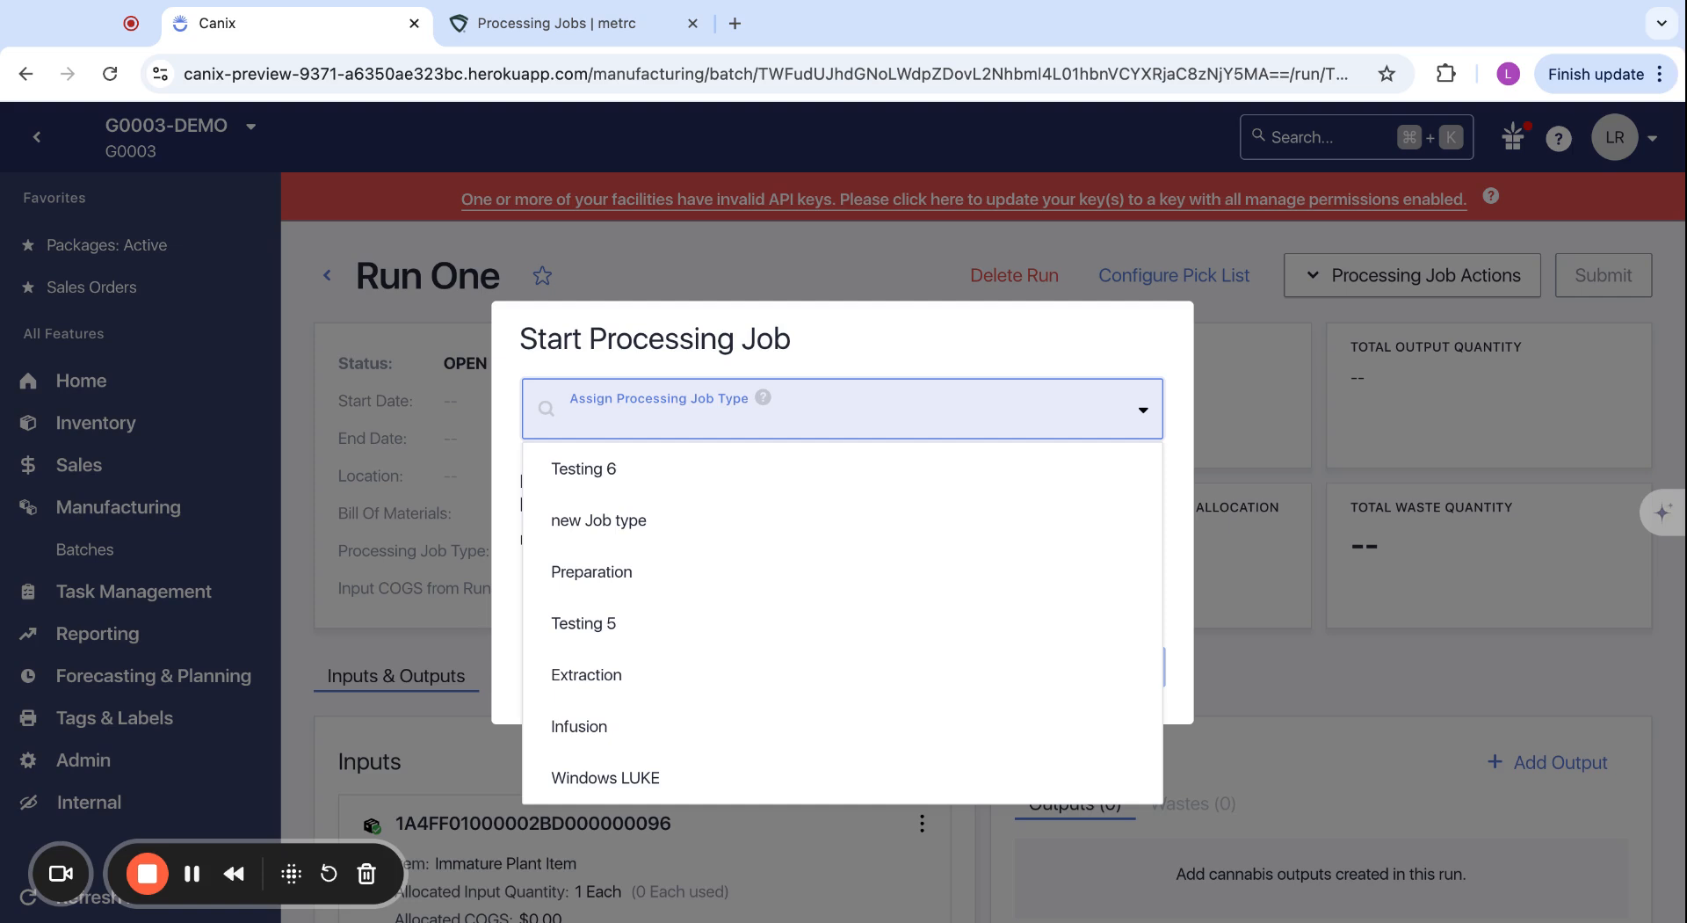
pyautogui.click(632, 695)
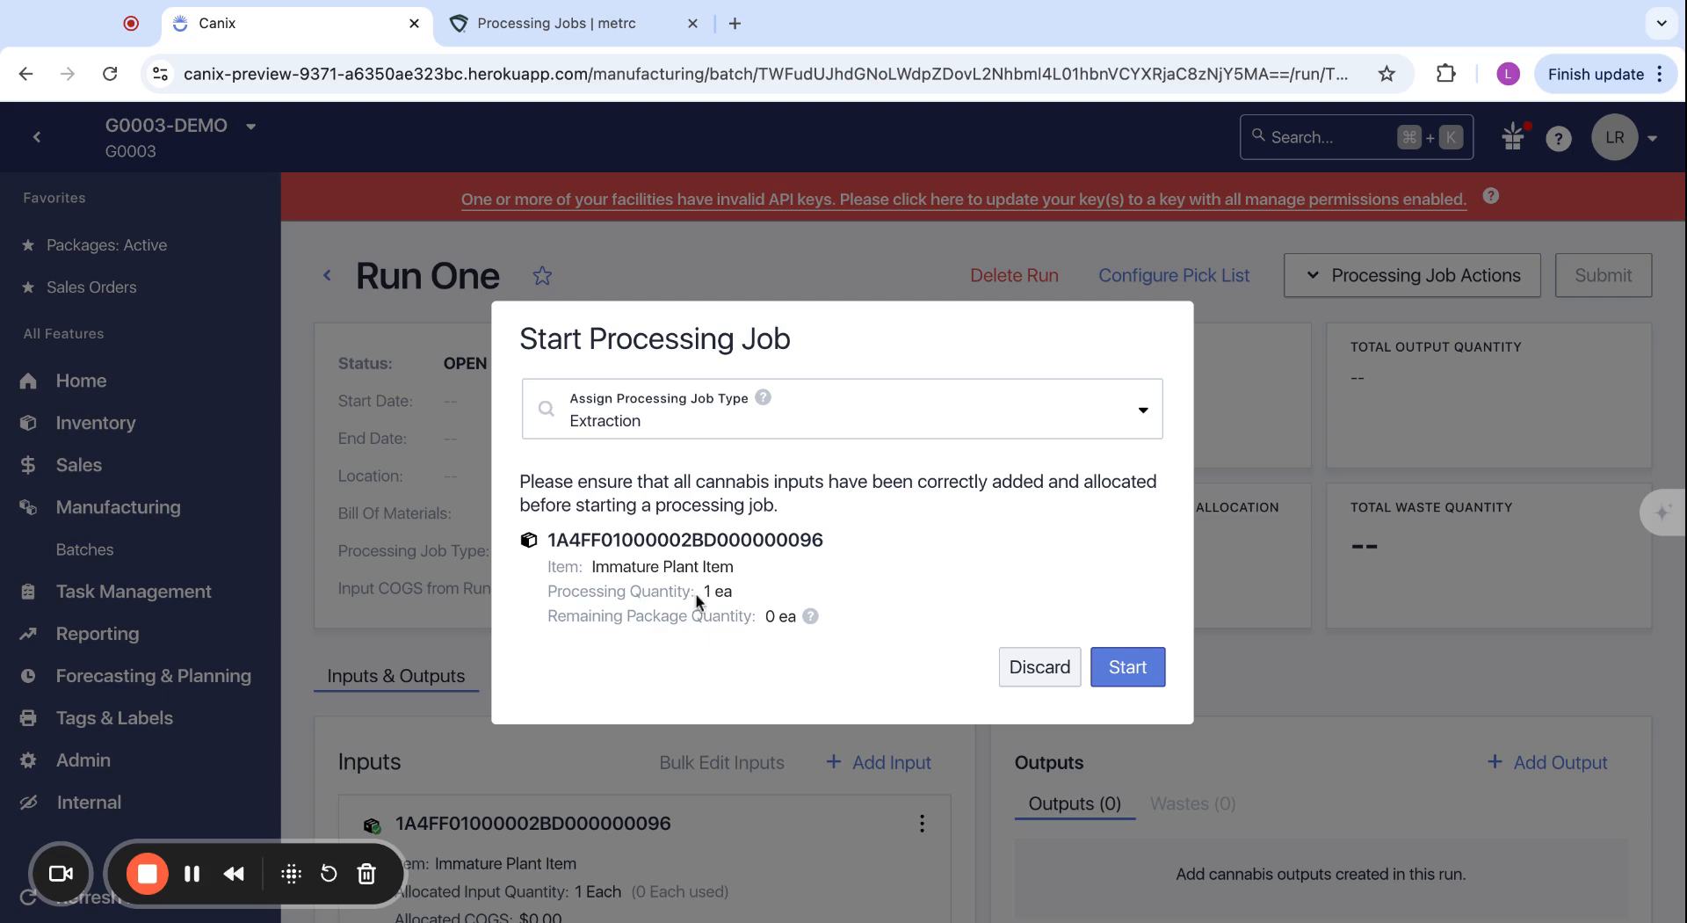
pyautogui.tripleClick(754, 597)
pyautogui.tripleClick(754, 597)
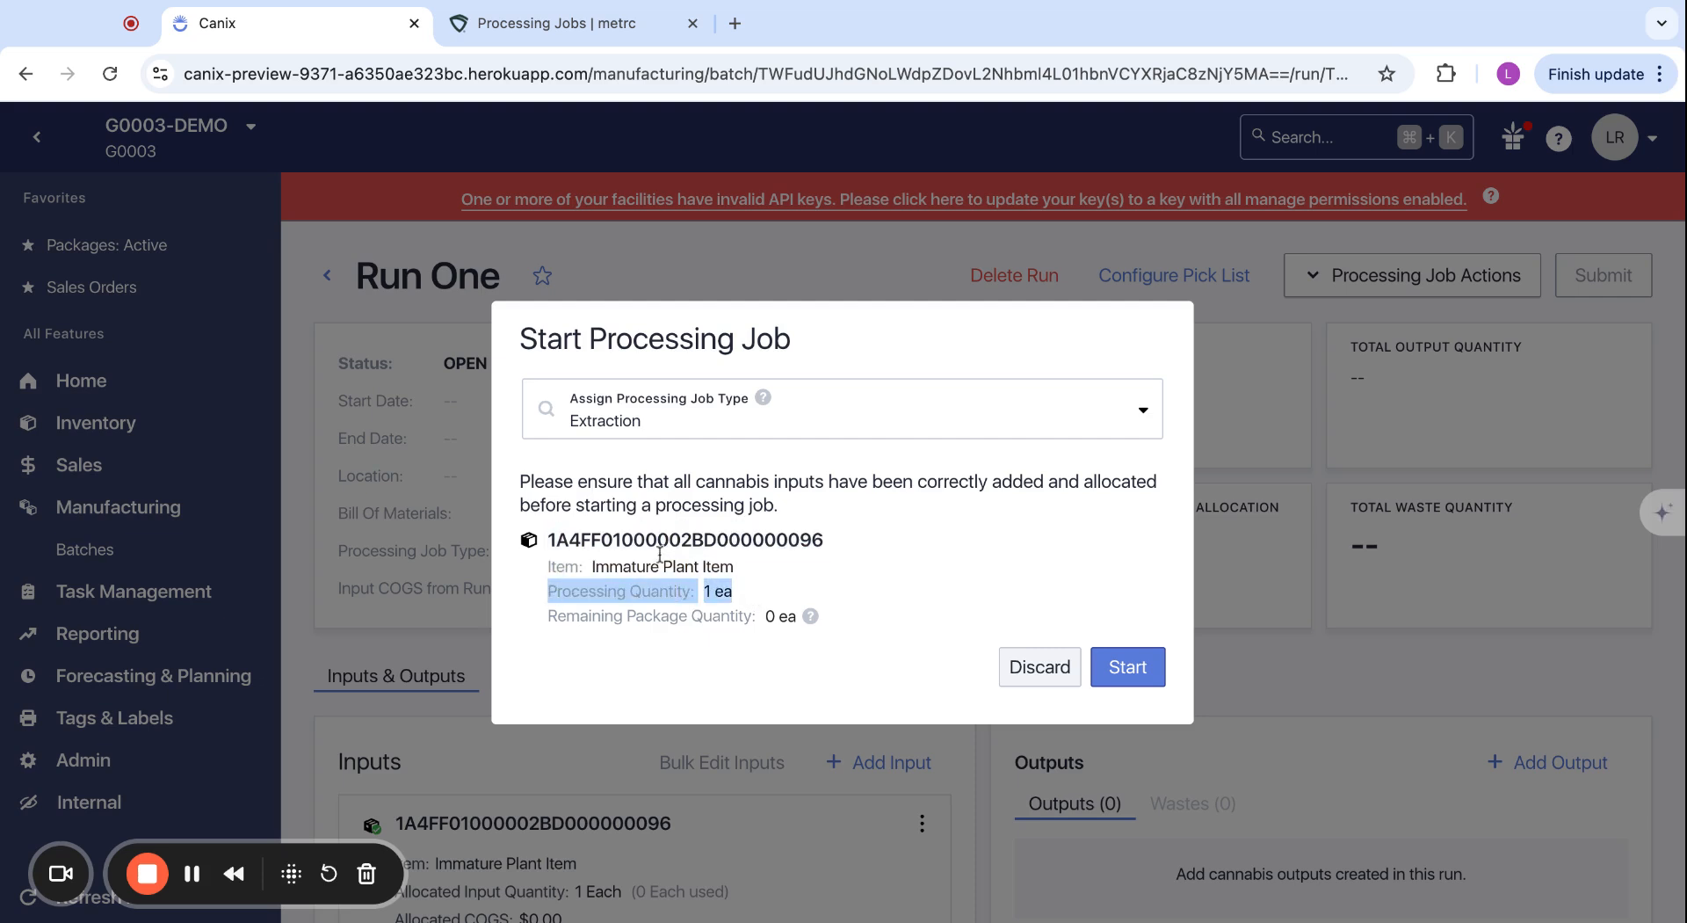
pyautogui.moveTo(808, 608)
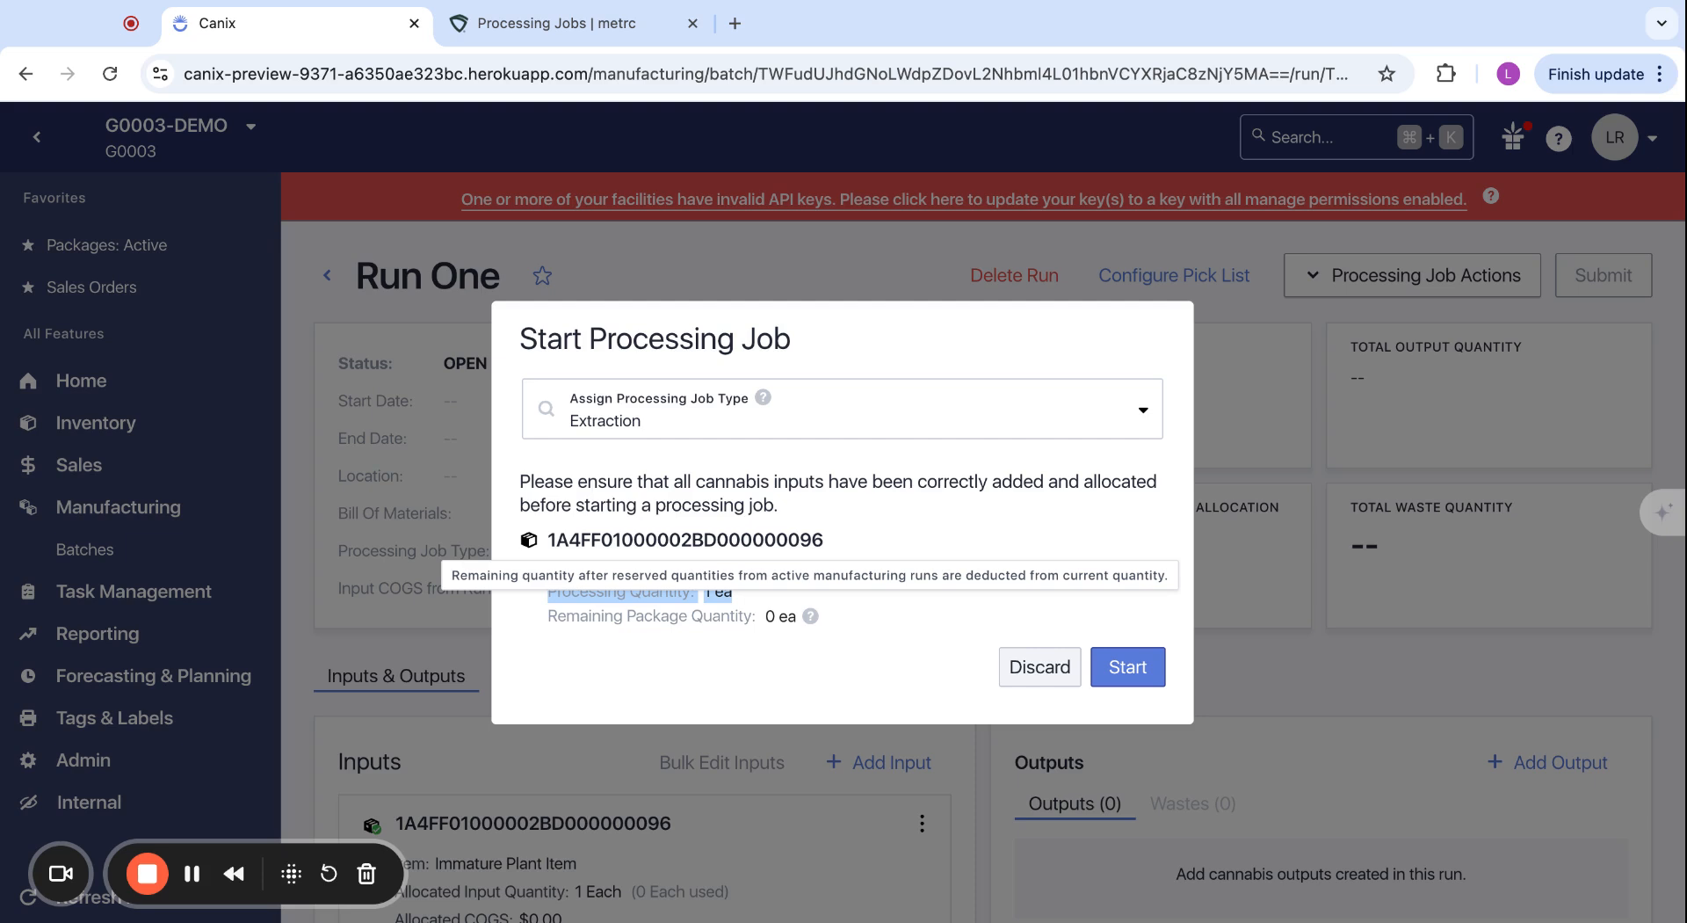
pyautogui.click(1155, 673)
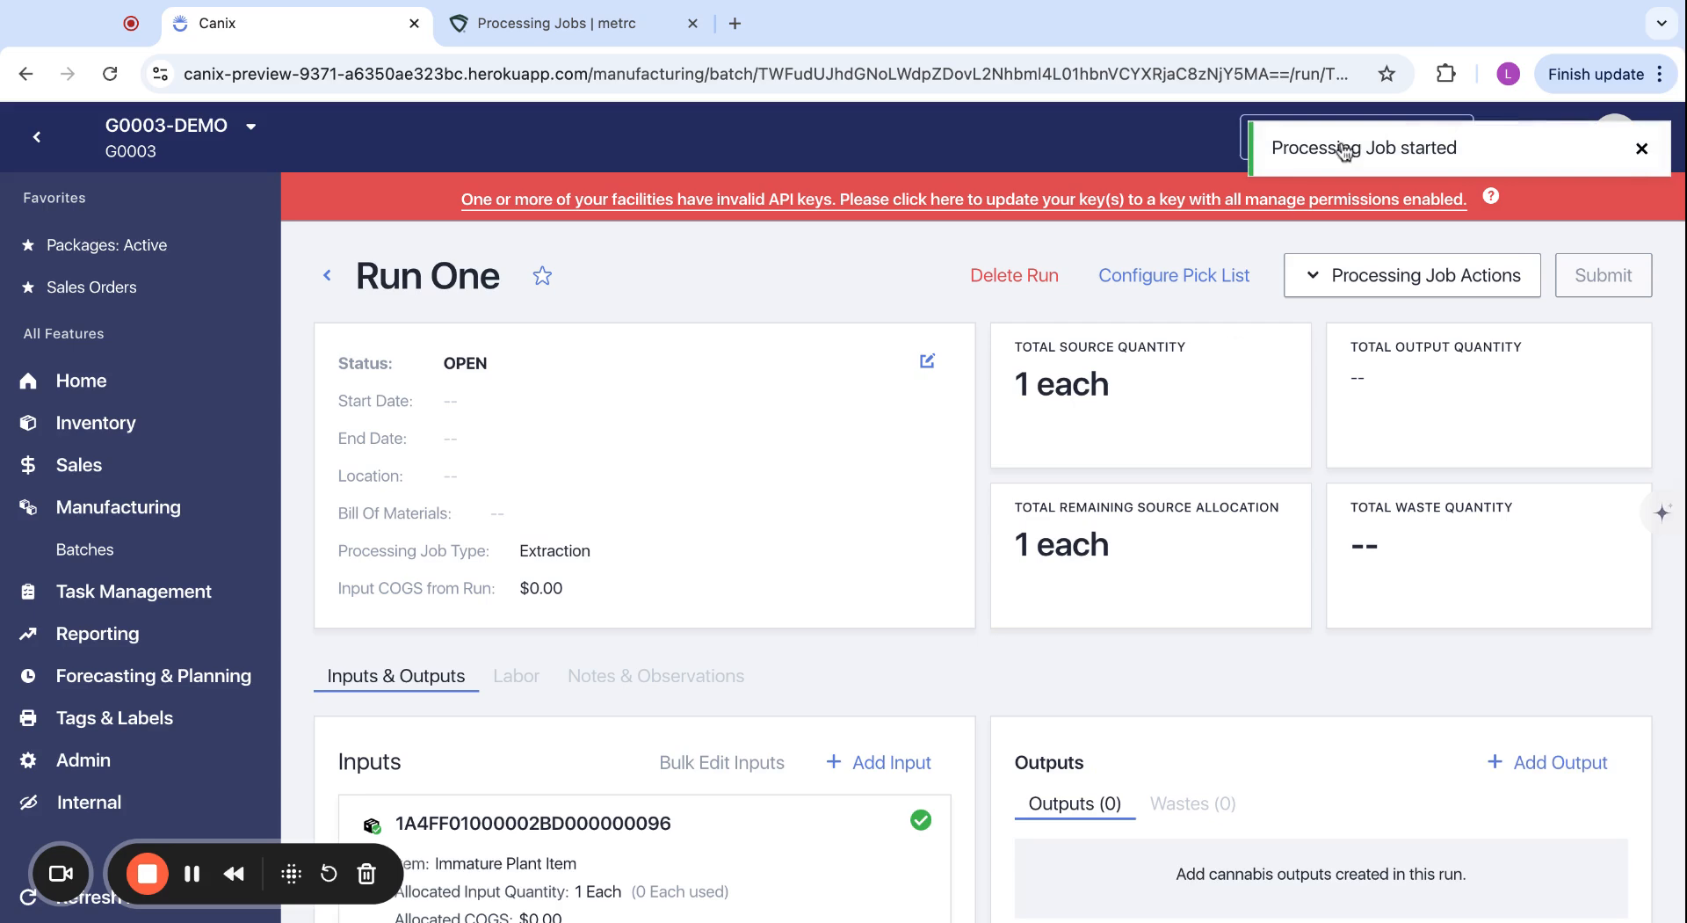
# Review run One's input package and its assigned processing job type
pyautogui.scroll(-3, 968, 501)
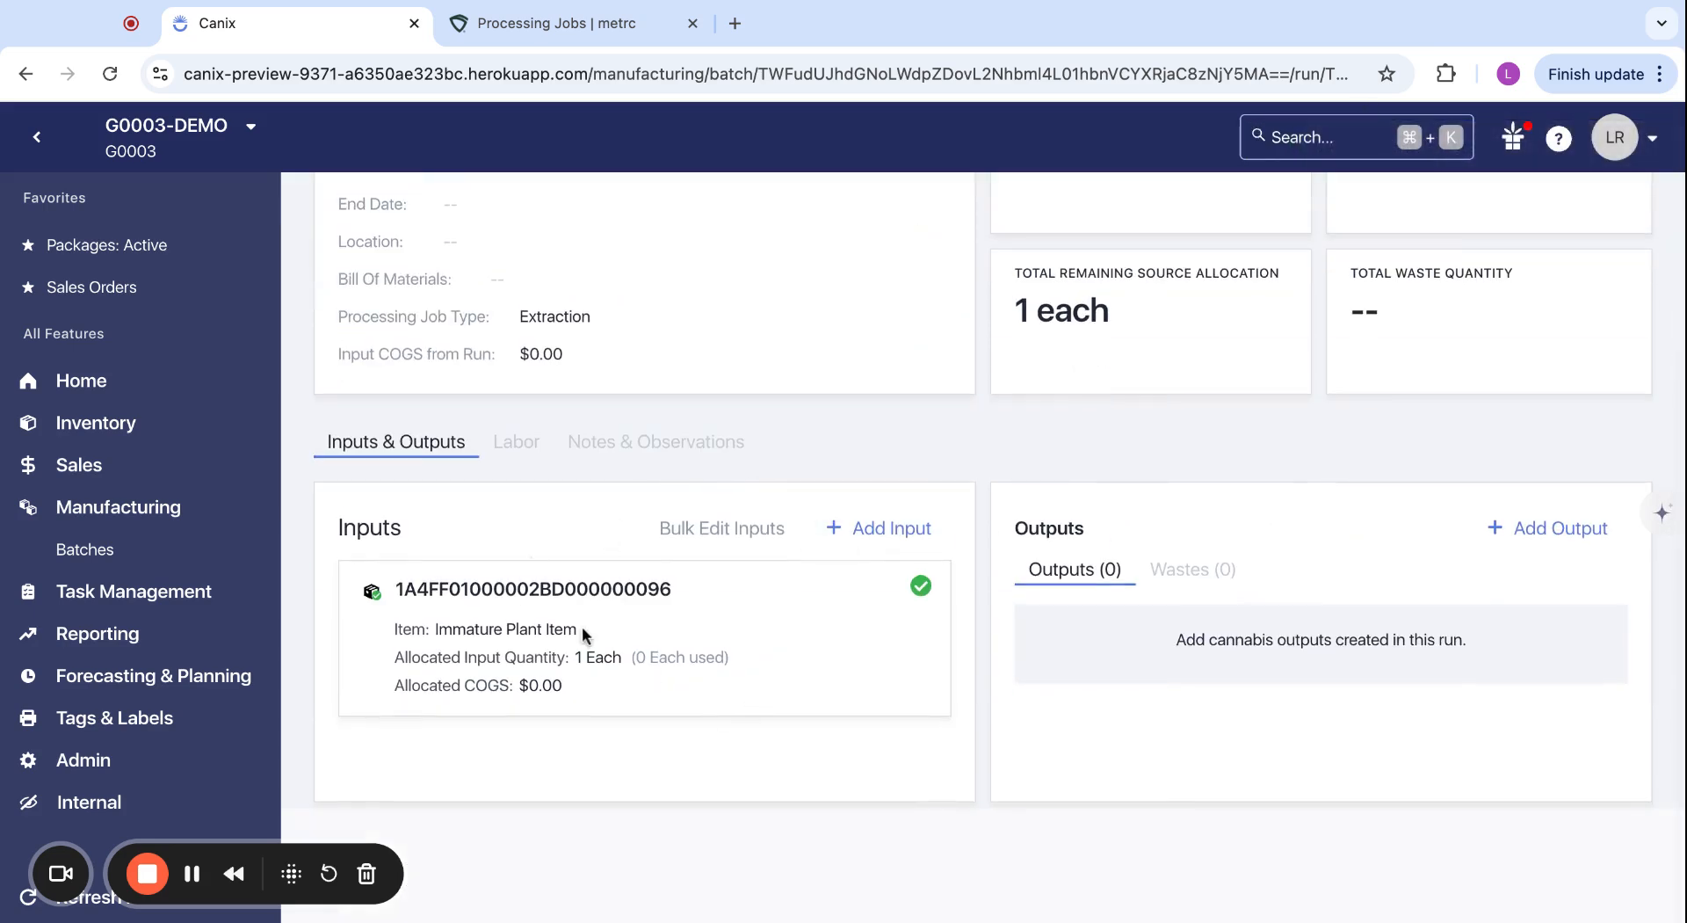
pyautogui.scroll(3, 727, 502)
pyautogui.tripleClick(610, 550)
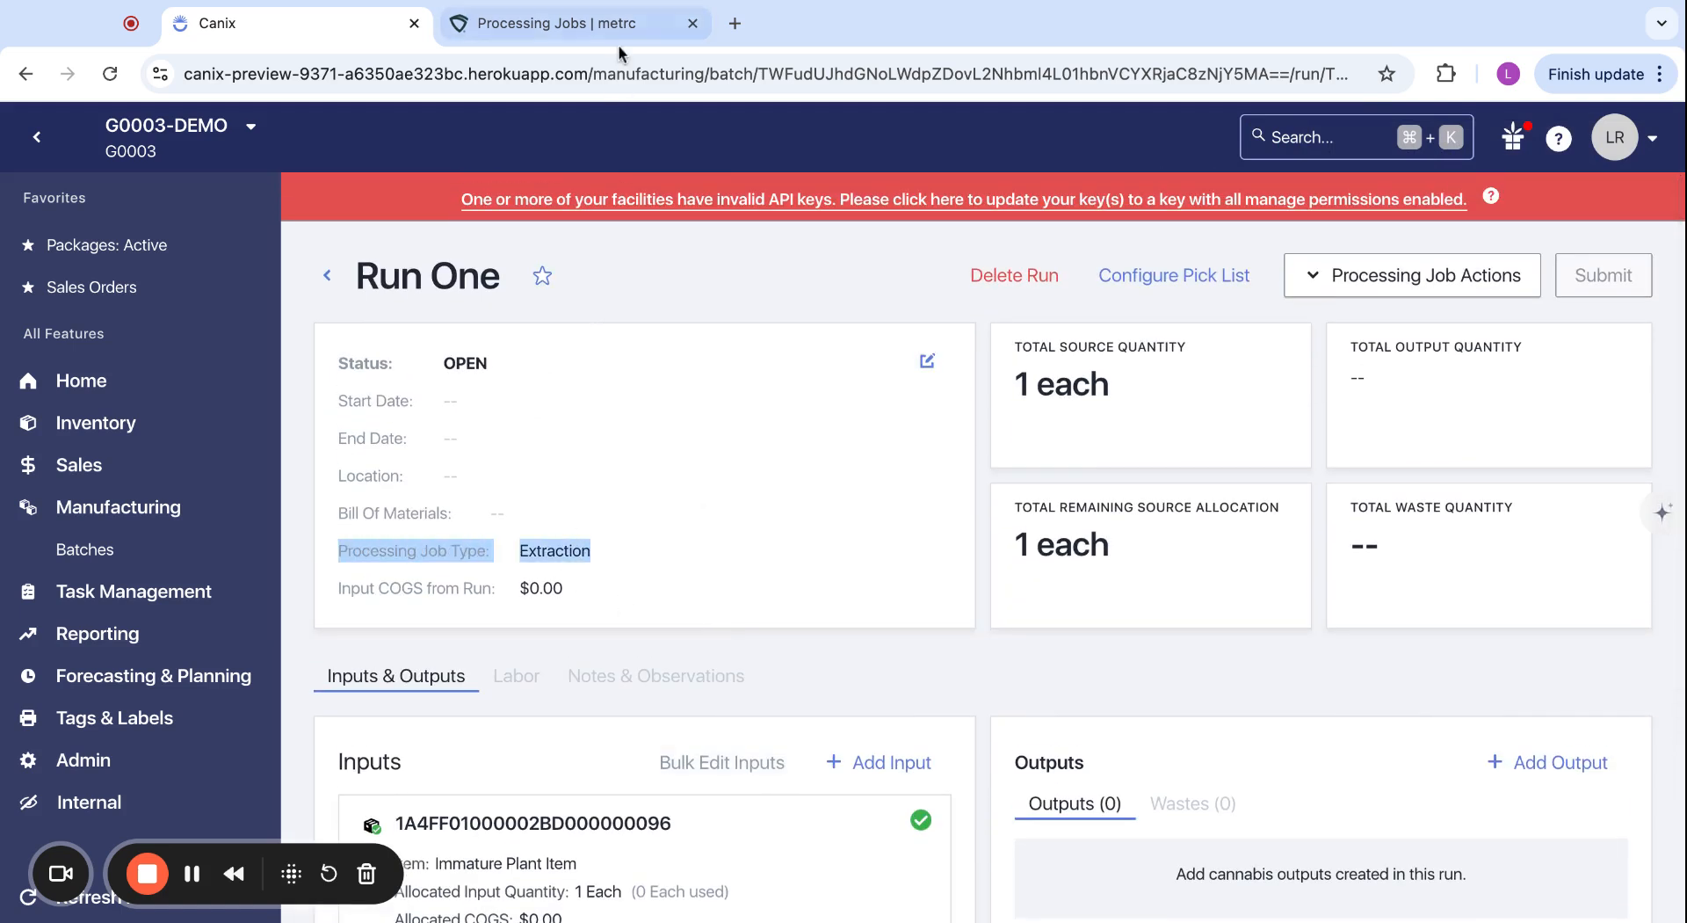
# Switch to Metrc, reload the Processing Jobs page, and list the active jobs sorted by newest start date
pyautogui.click(545, 23)
pyautogui.click(109, 74)
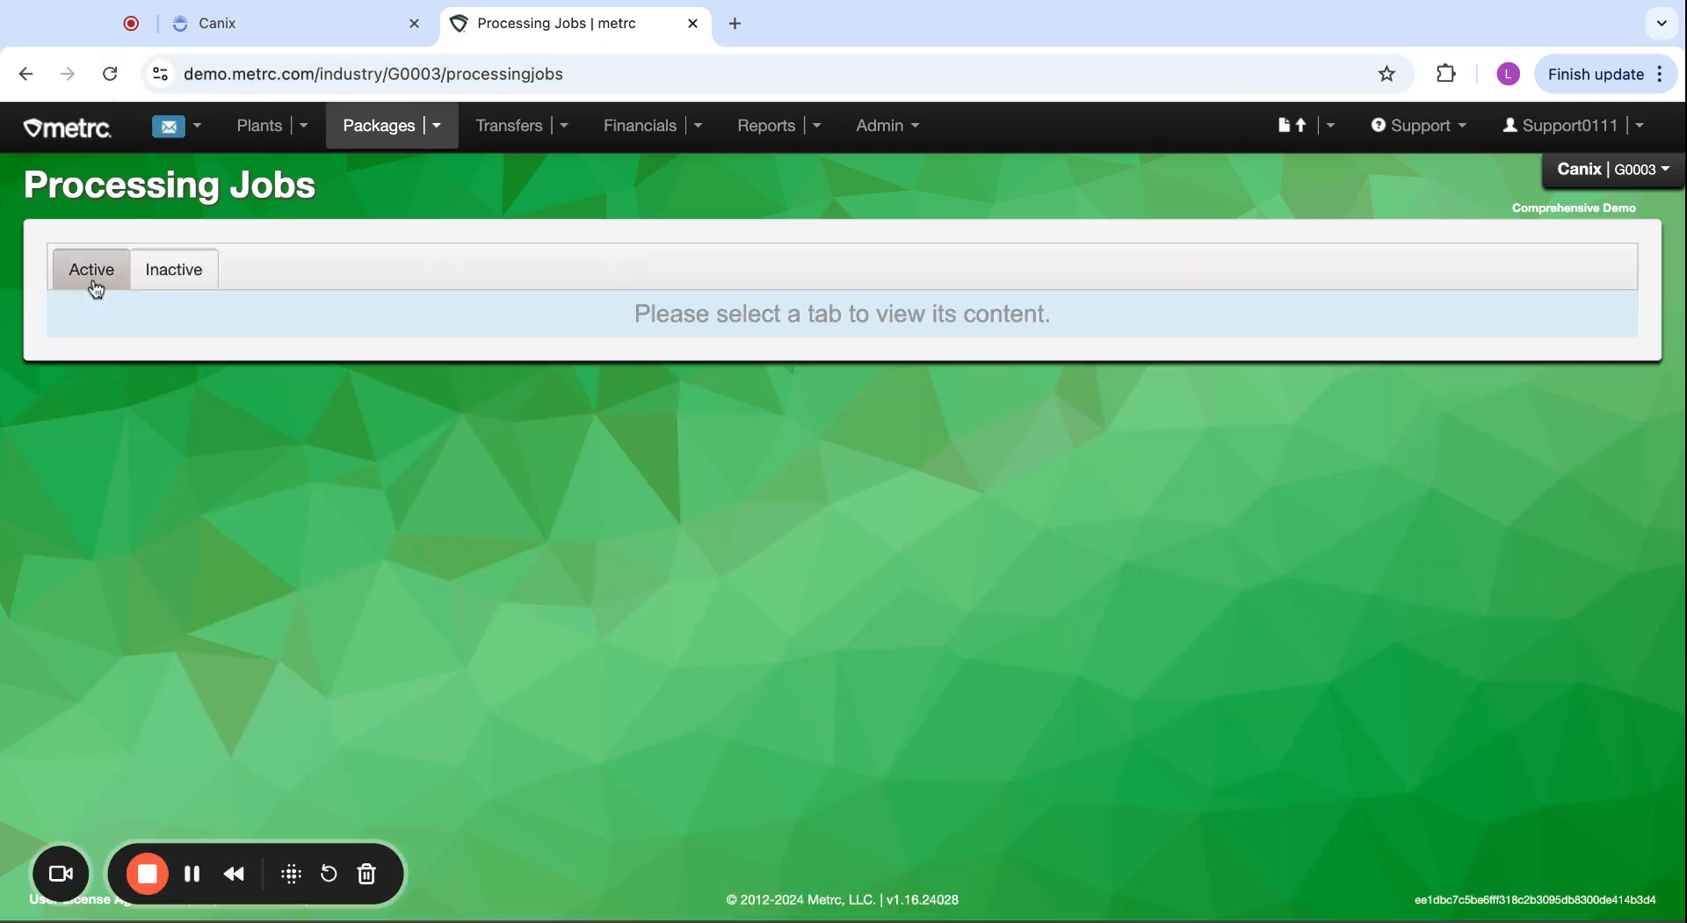
pyautogui.click(93, 274)
pyautogui.click(924, 372)
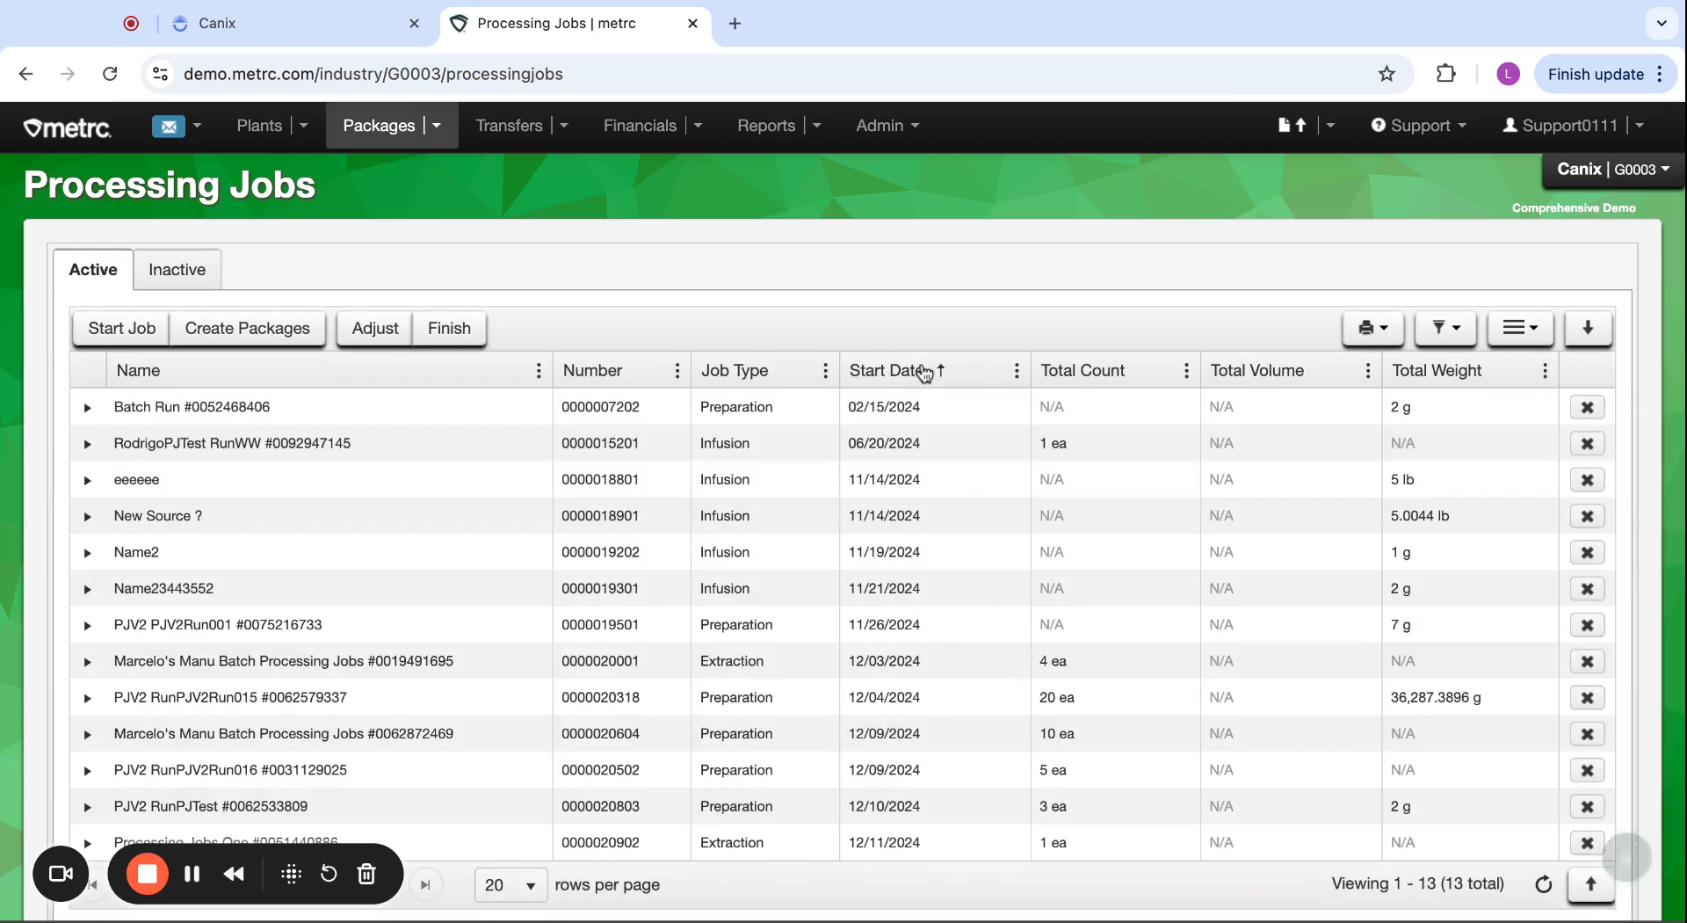
pyautogui.click(922, 370)
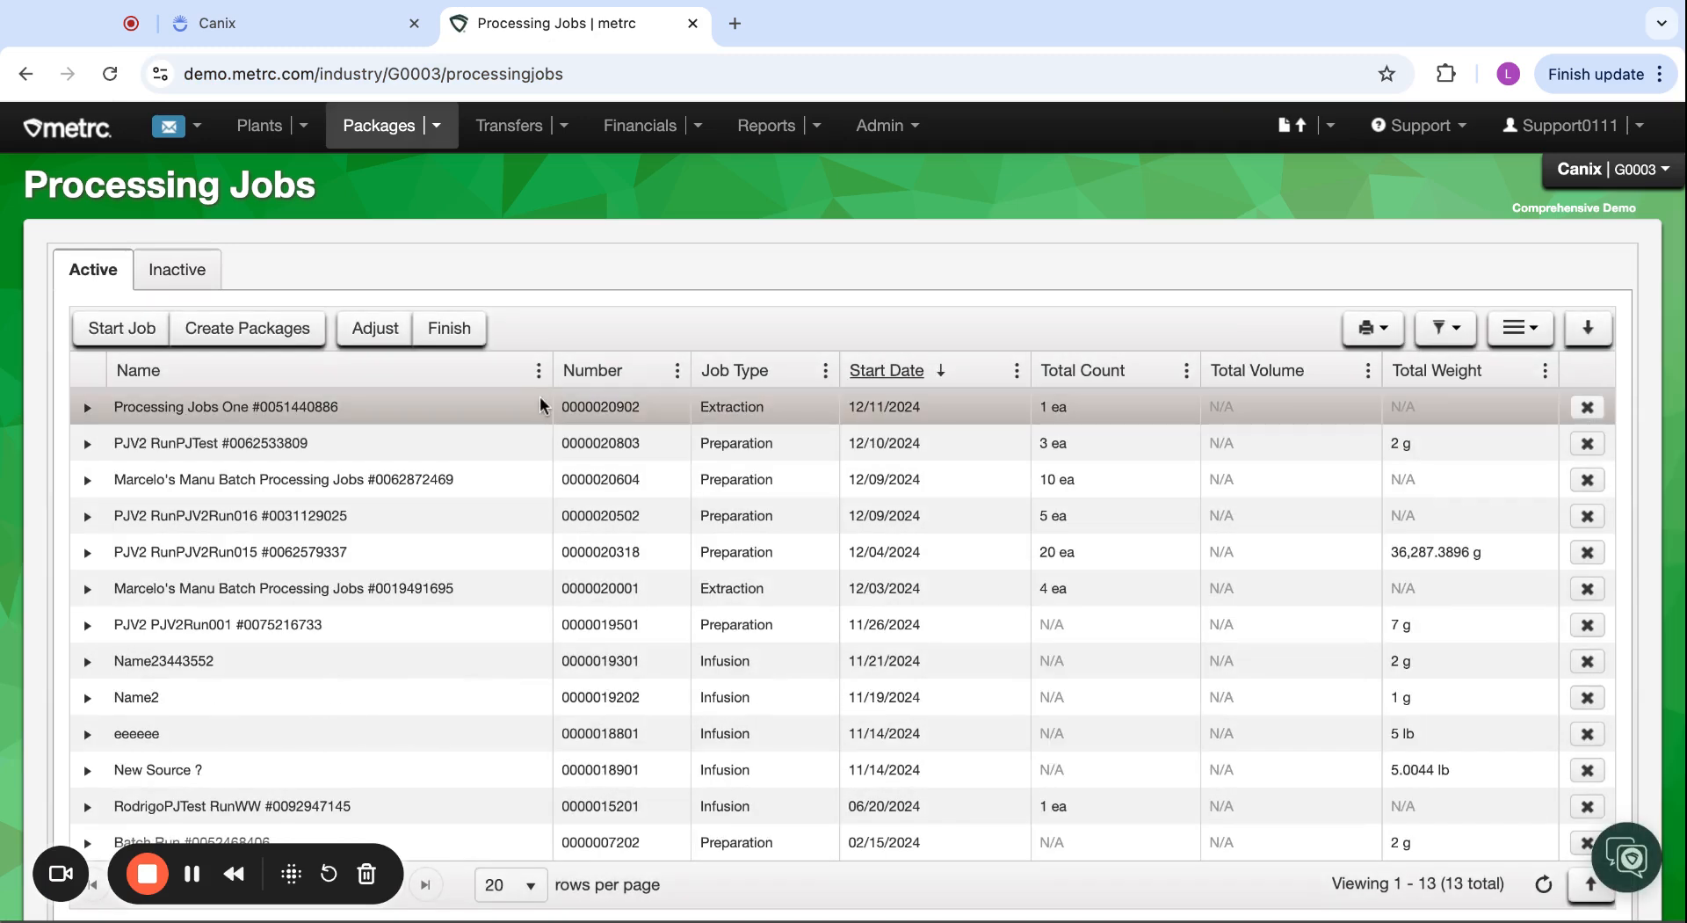
# Expand the newest Extraction job and examine its source packages, created packages and history
pyautogui.click(513, 411)
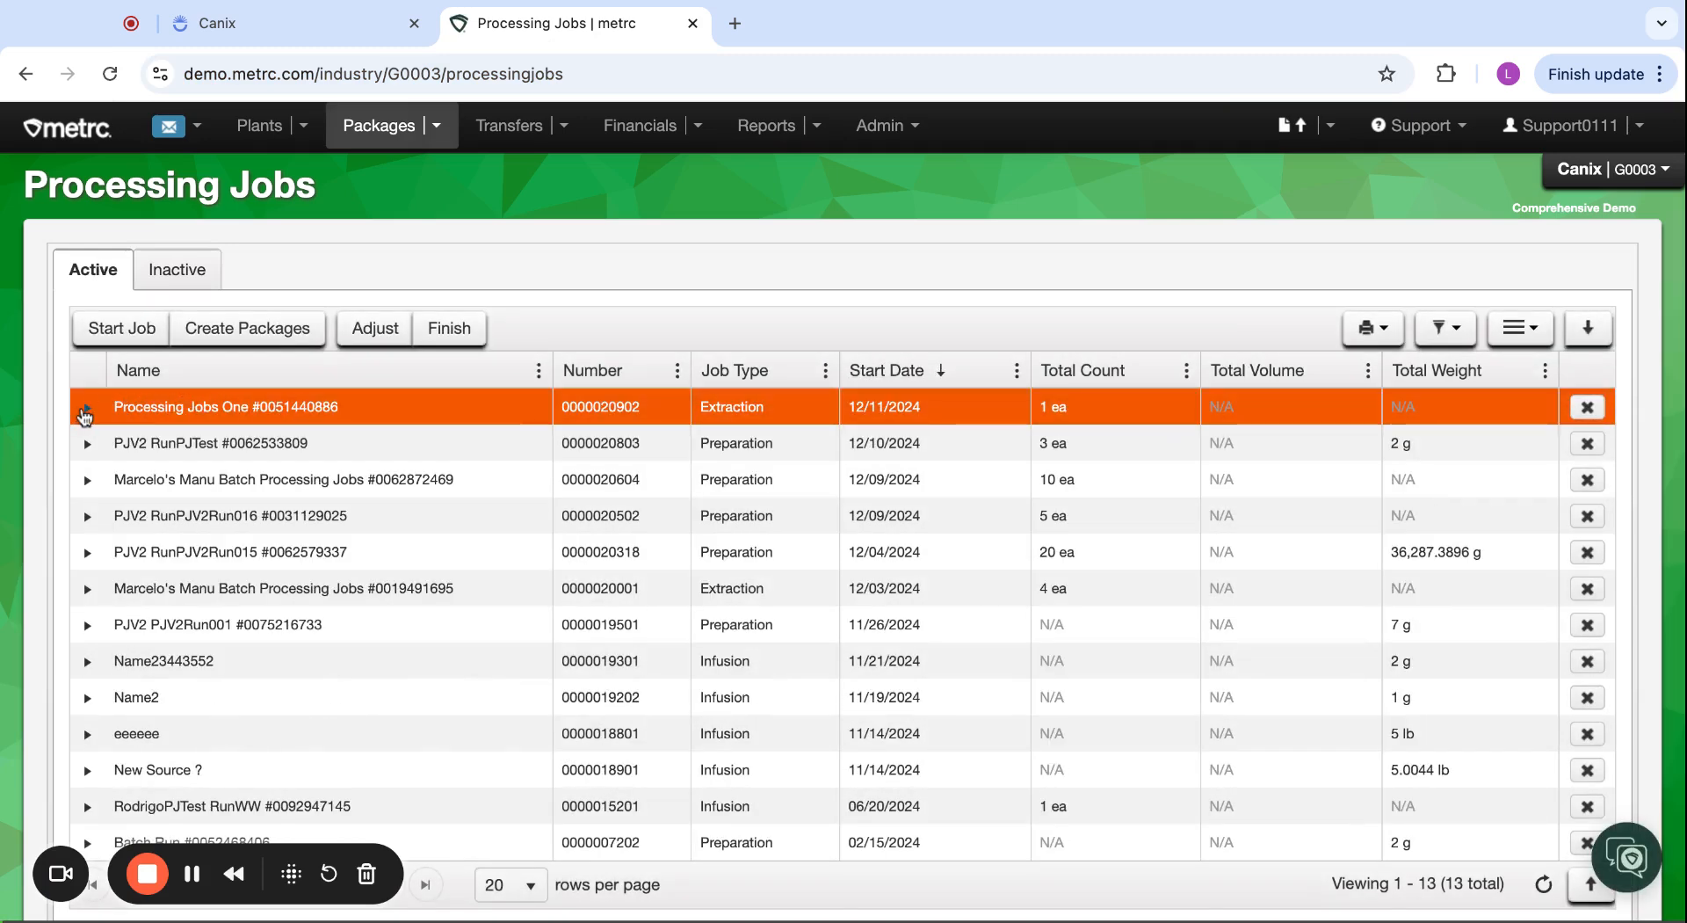
pyautogui.click(85, 411)
pyautogui.click(325, 459)
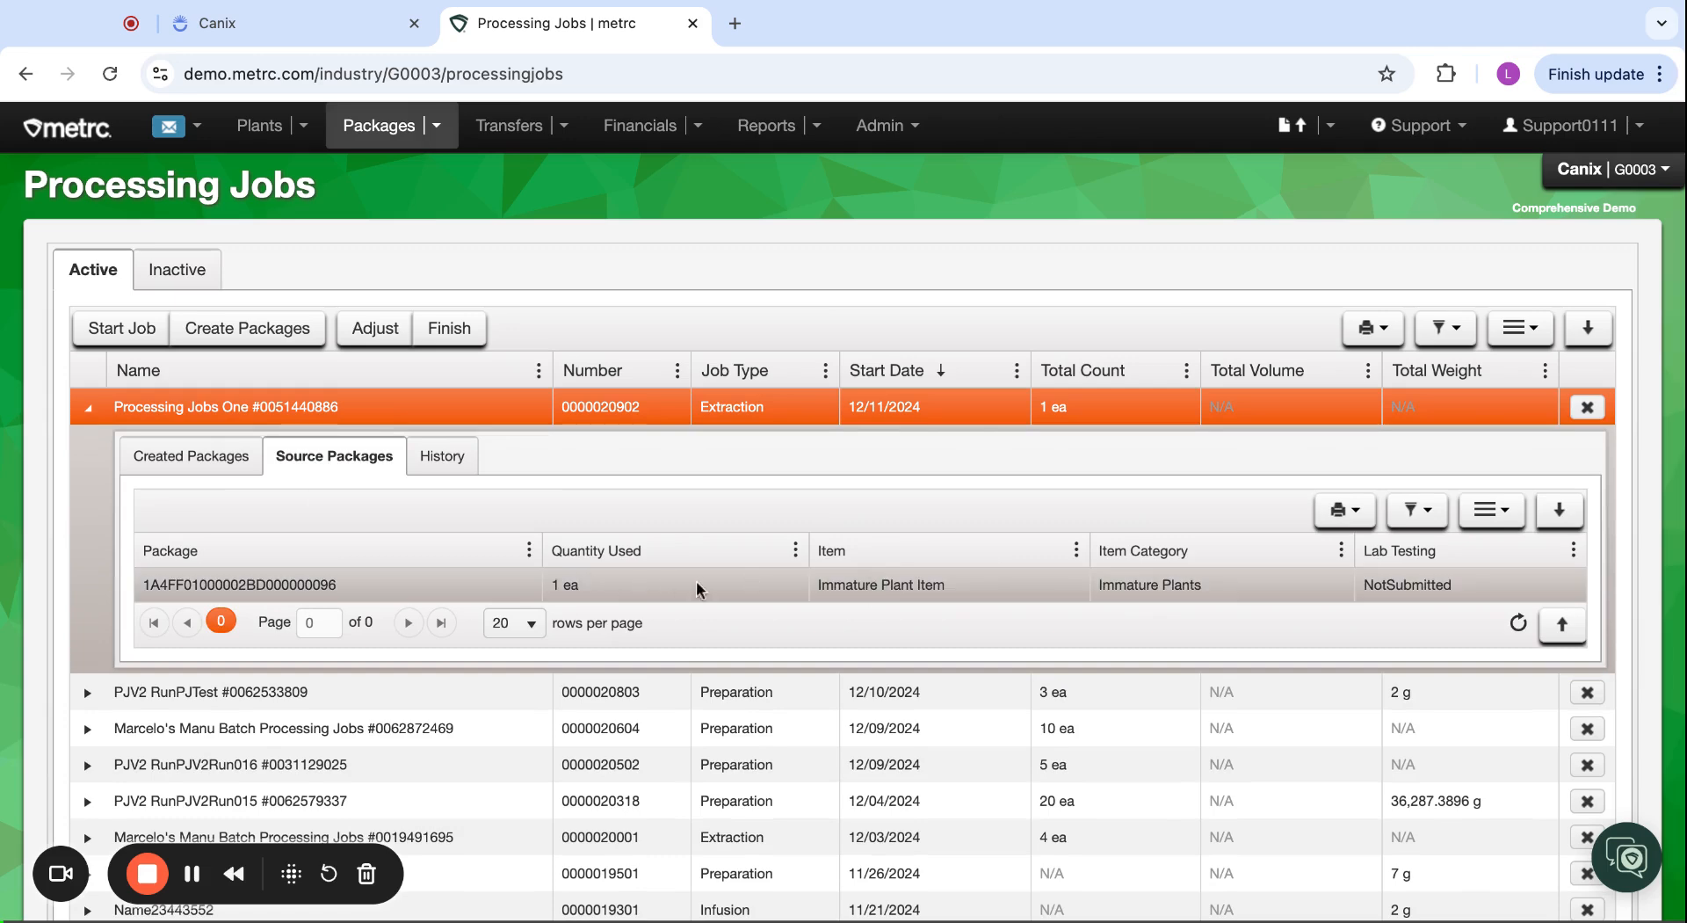
pyautogui.click(209, 450)
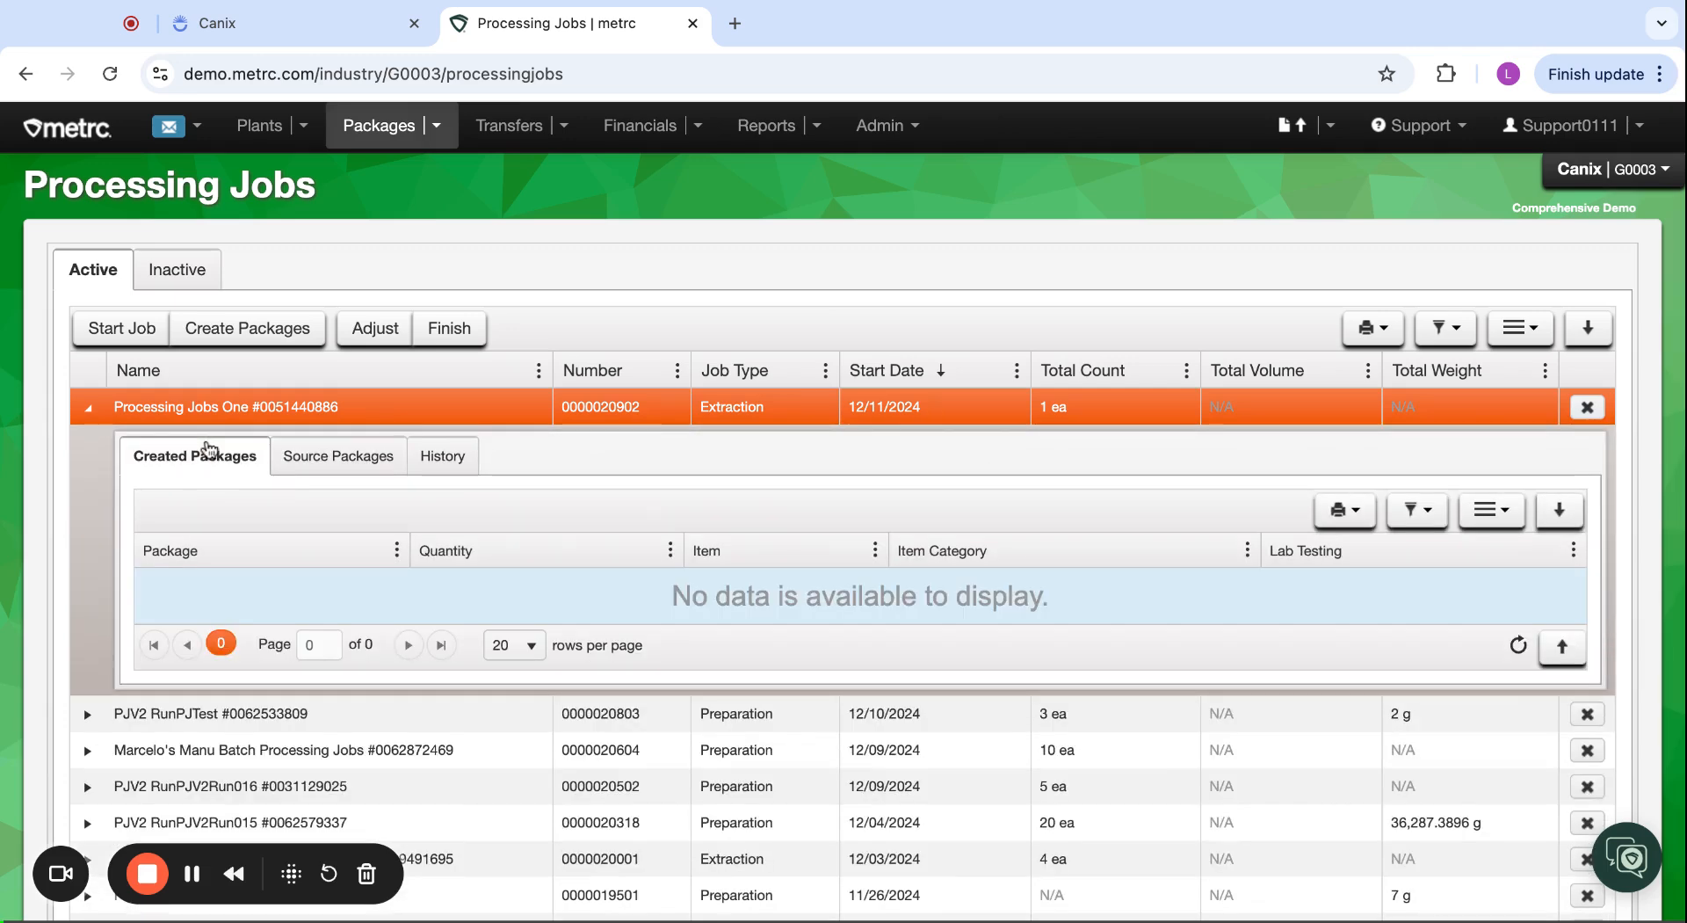
pyautogui.click(442, 456)
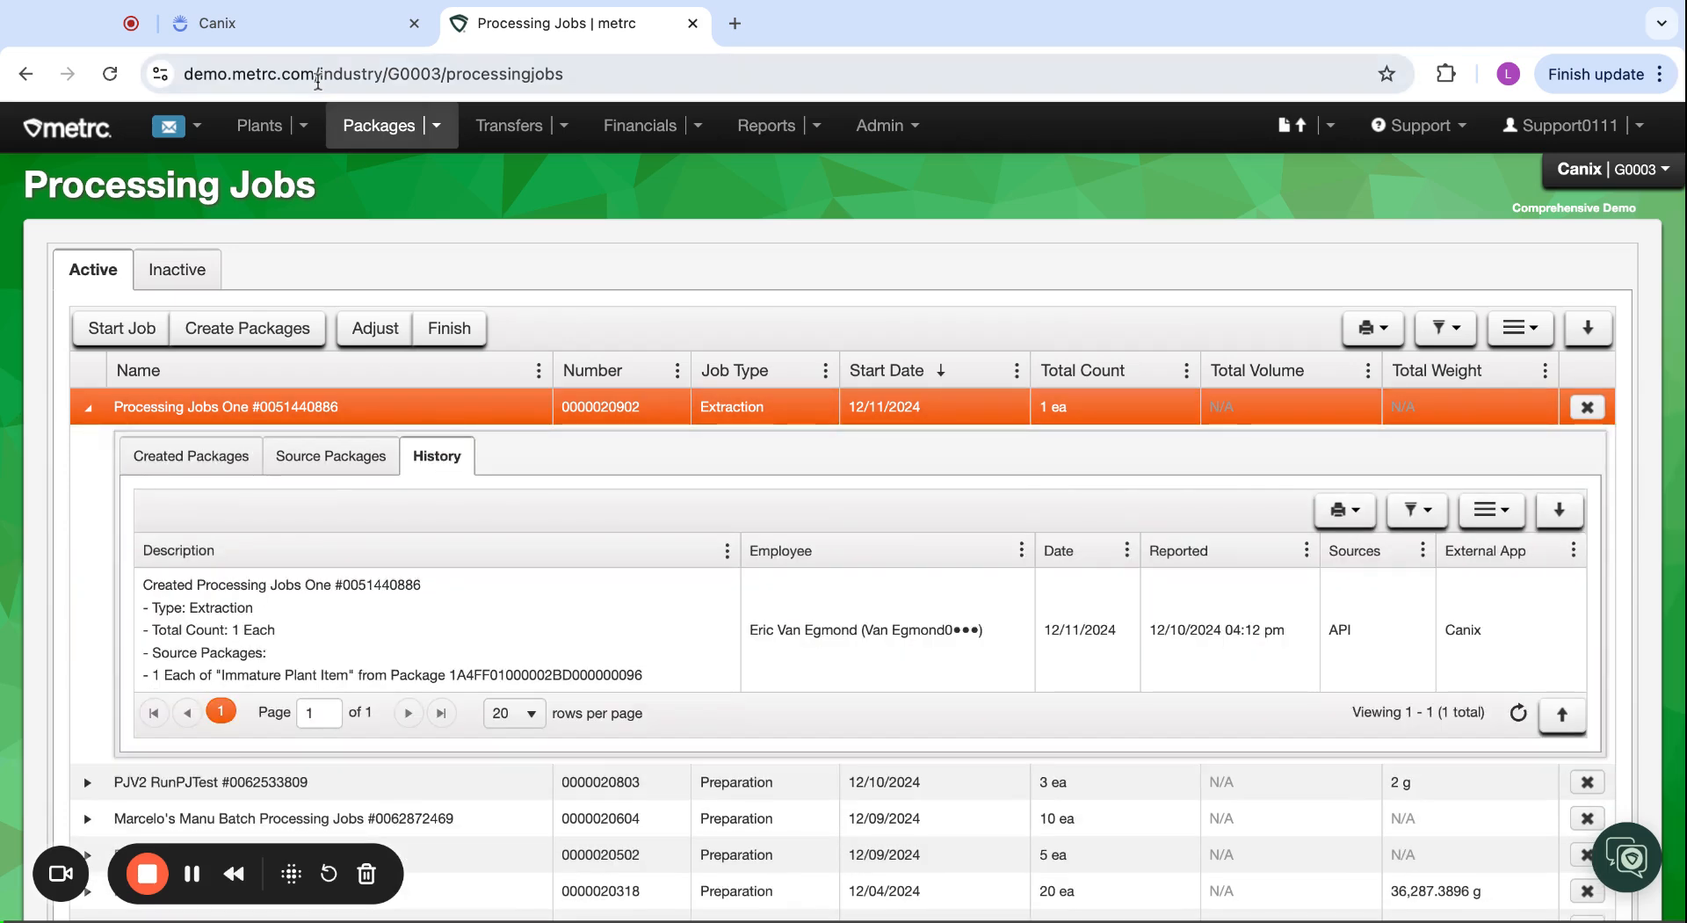
# Return to run One in Canix and view the Discontinue Processing Job confirmation, discarding it without submitting
pyautogui.click(318, 26)
pyautogui.scroll(-2, 844, 682)
pyautogui.scroll(-1, 843, 682)
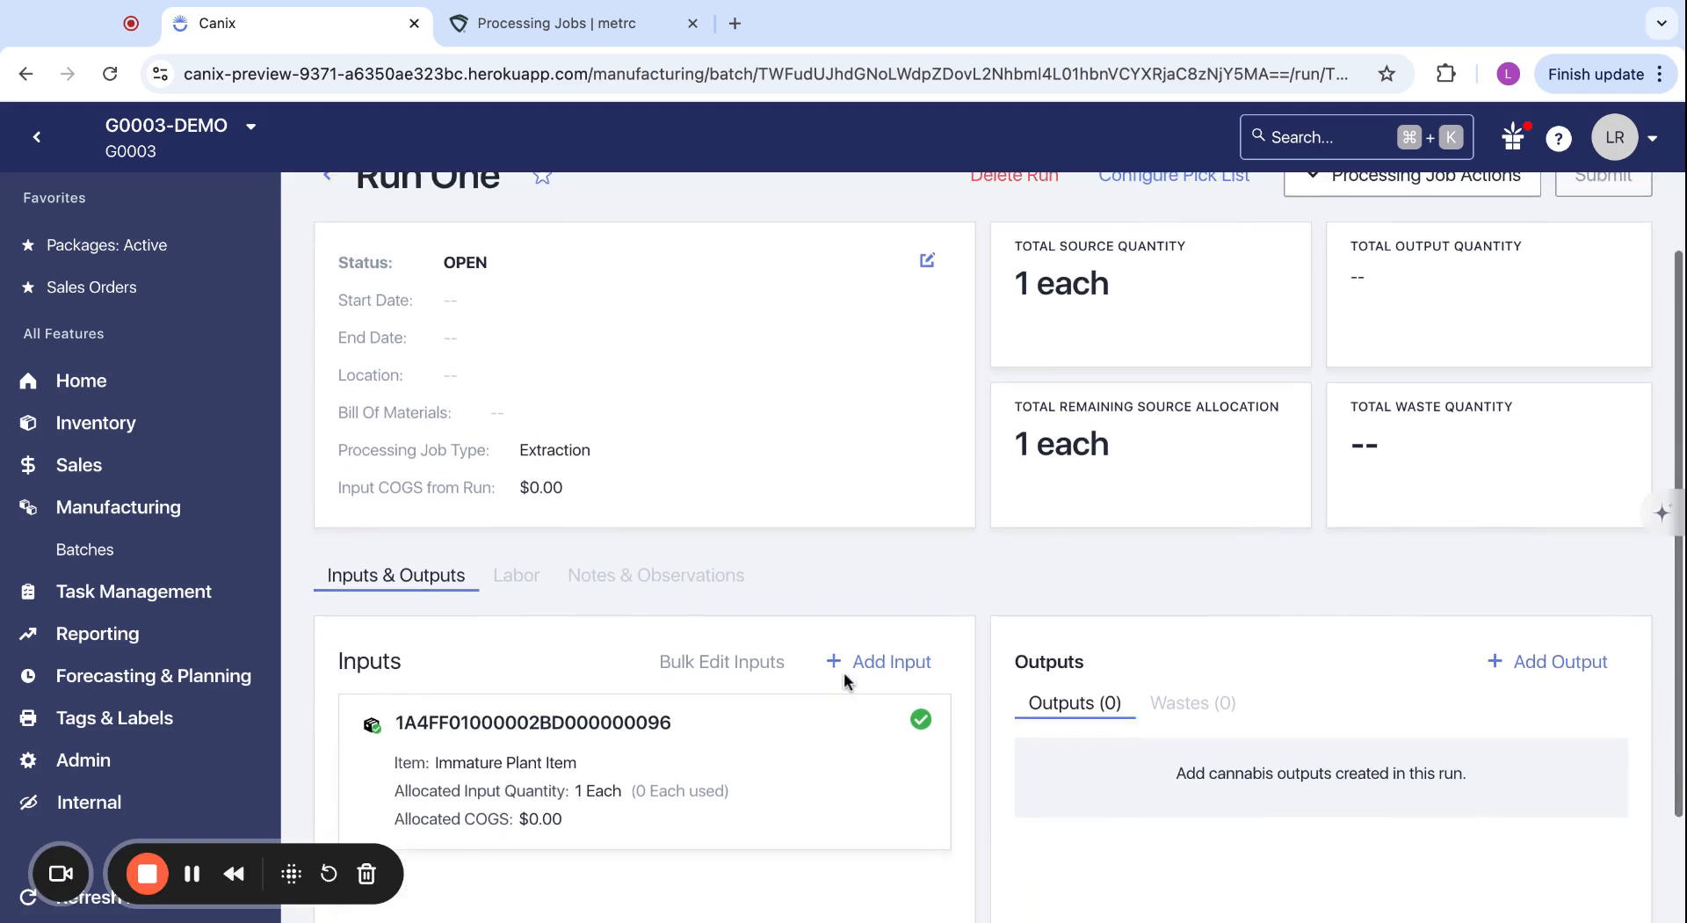
pyautogui.scroll(2, 895, 643)
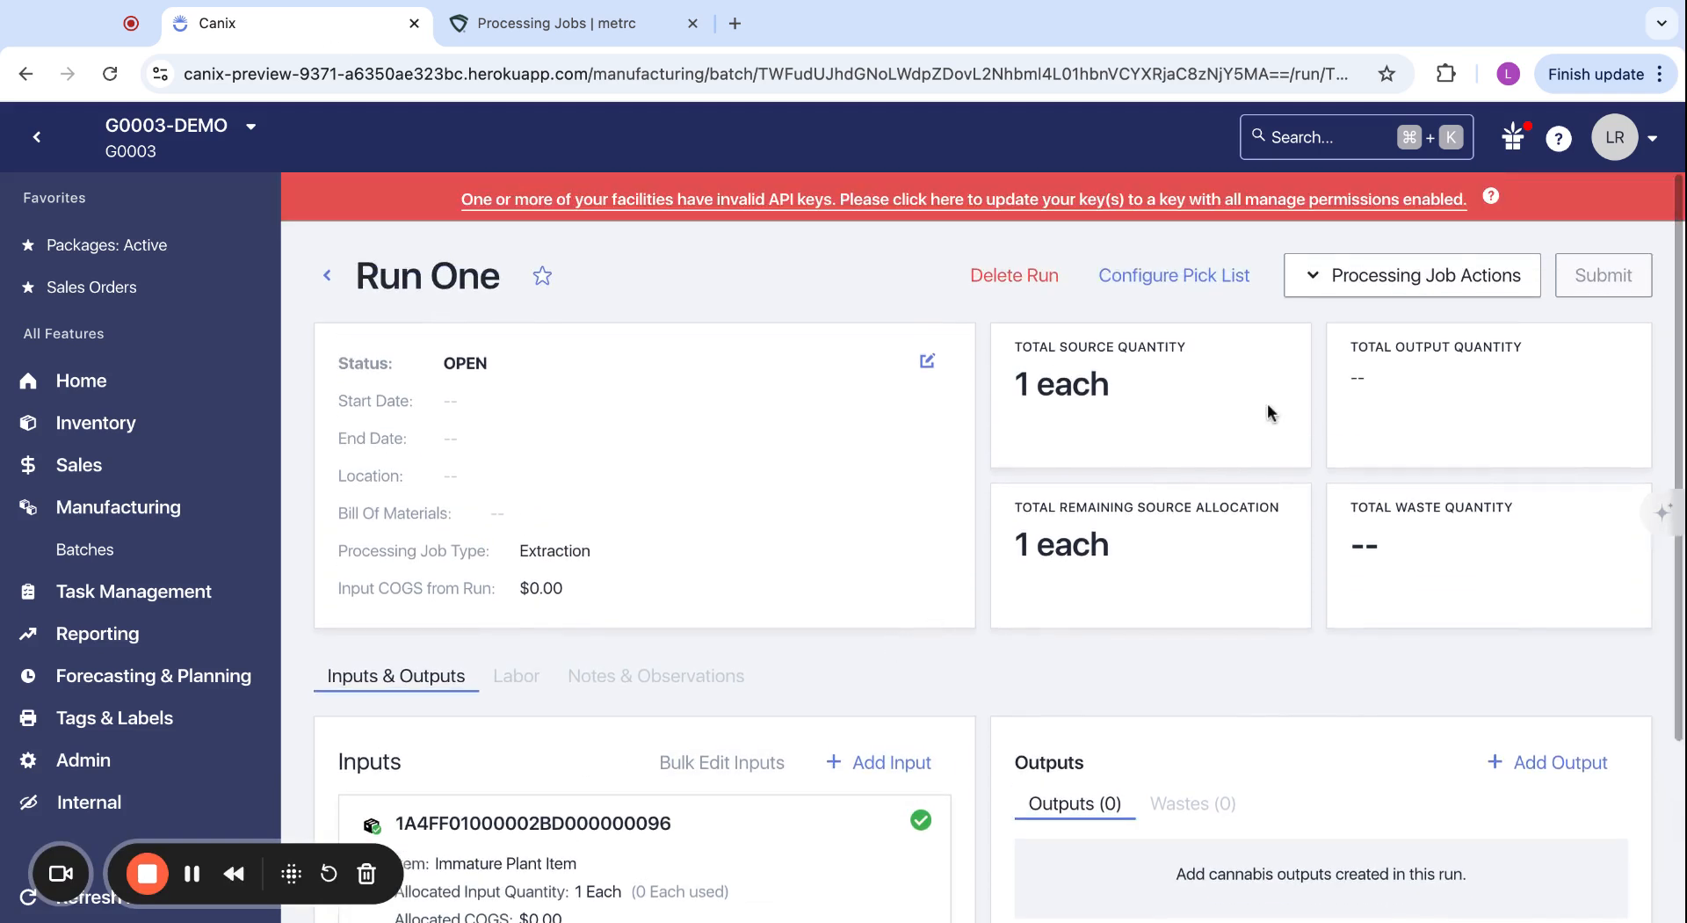
pyautogui.click(1357, 275)
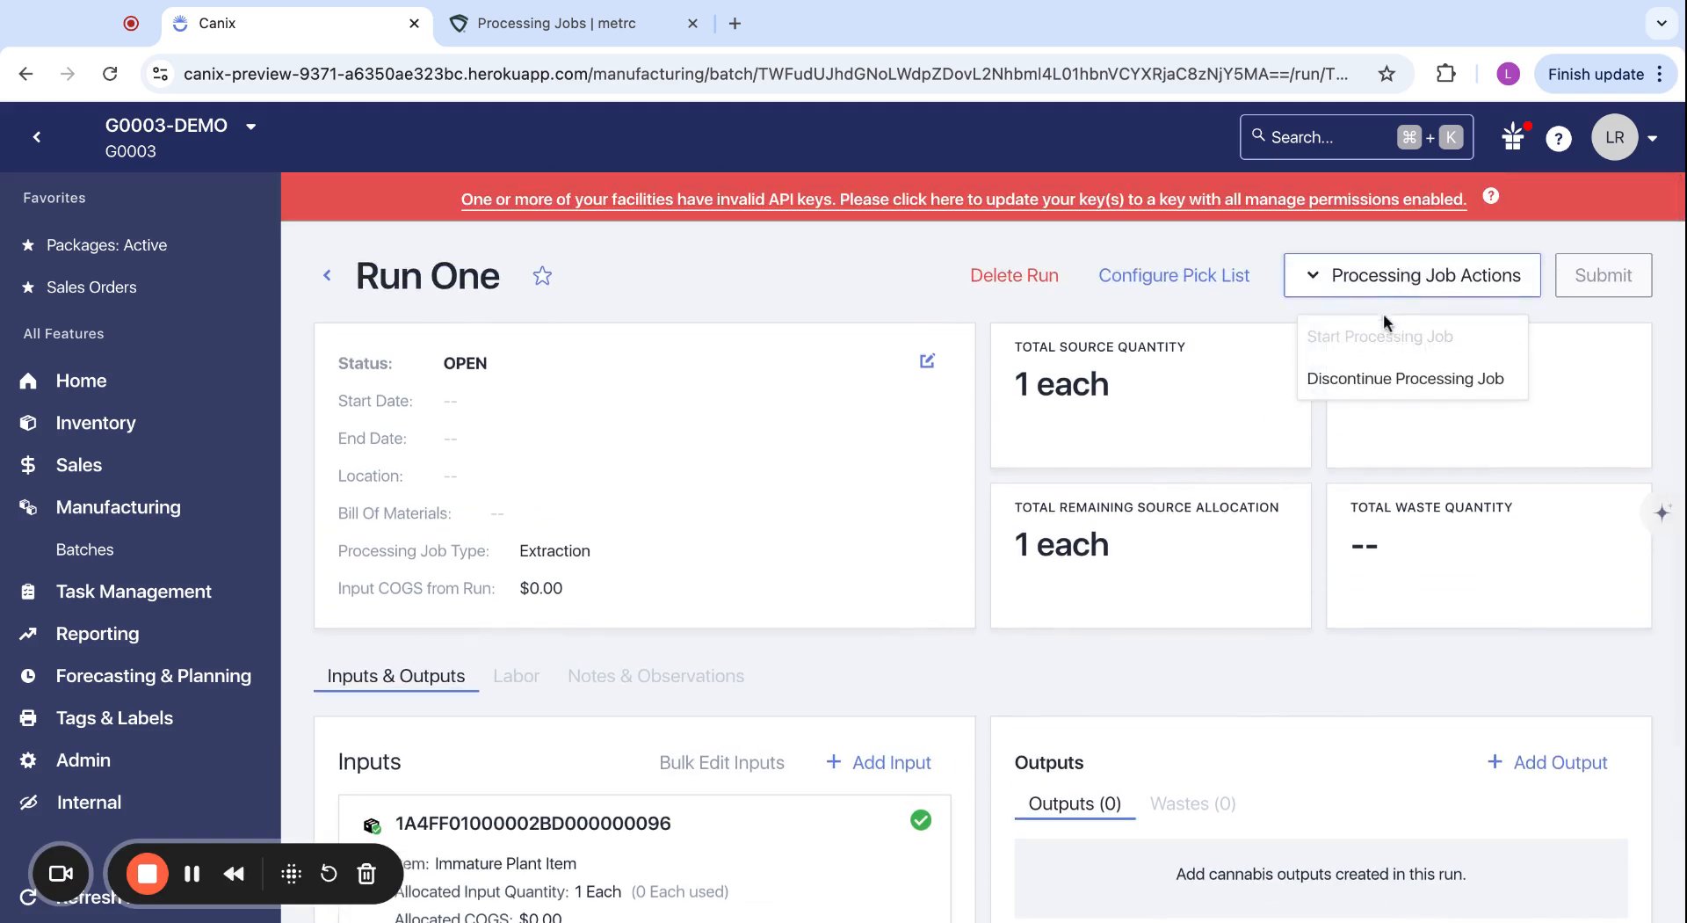
pyautogui.click(1387, 386)
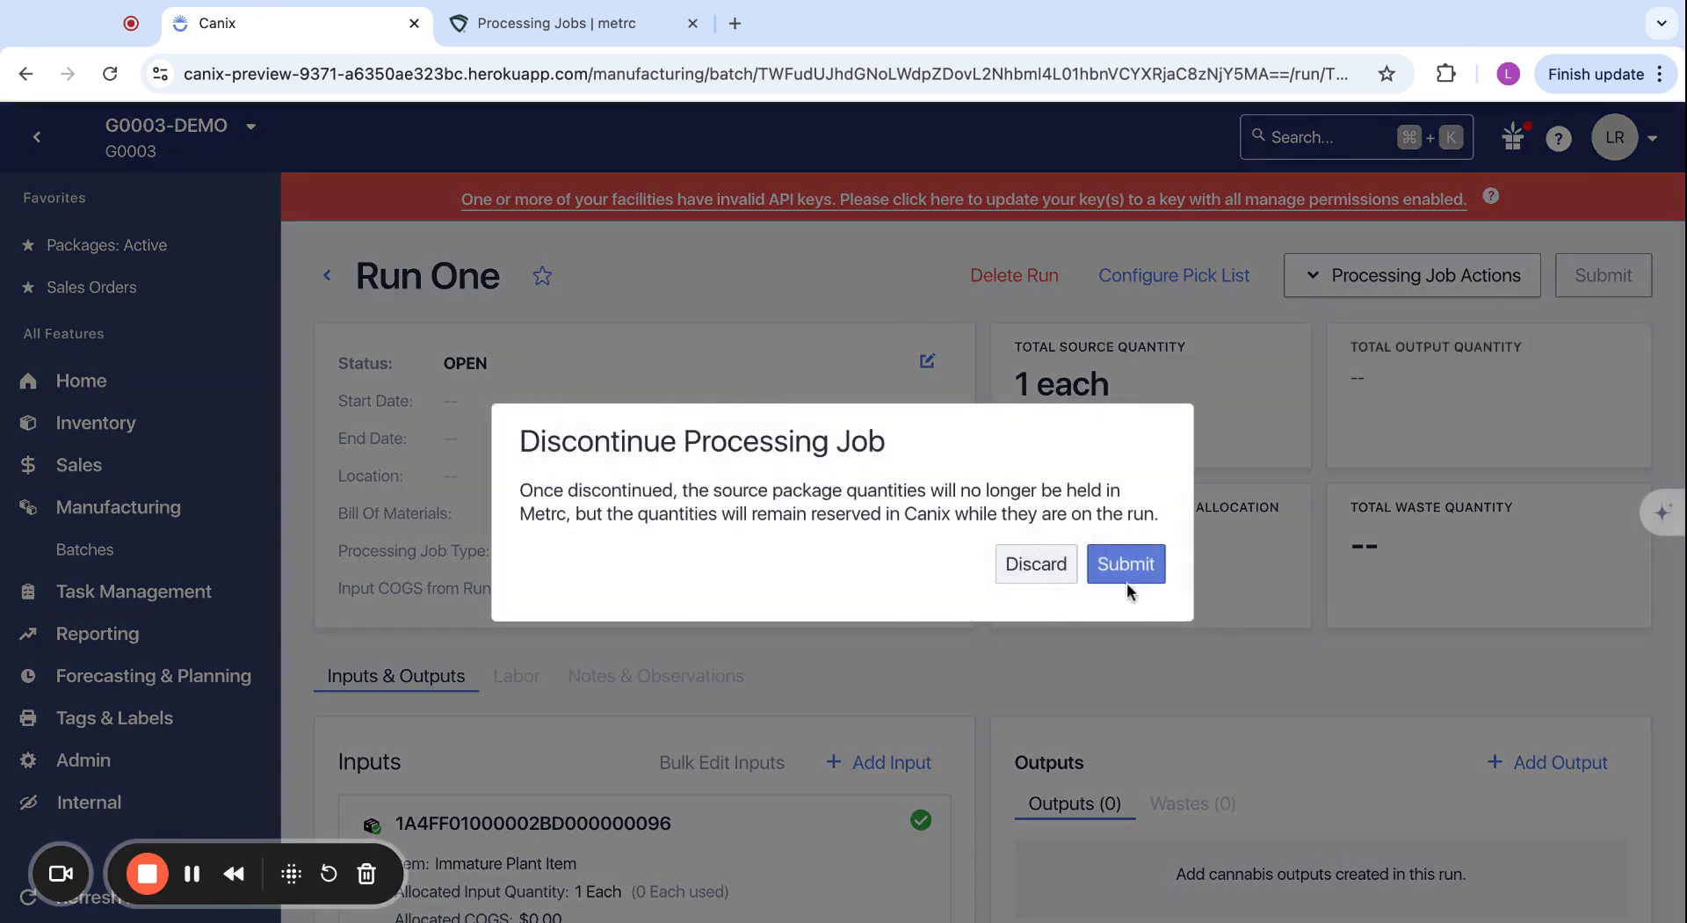
pyautogui.click(1042, 576)
pyautogui.scroll(-2, 1161, 773)
pyautogui.scroll(2, 1158, 773)
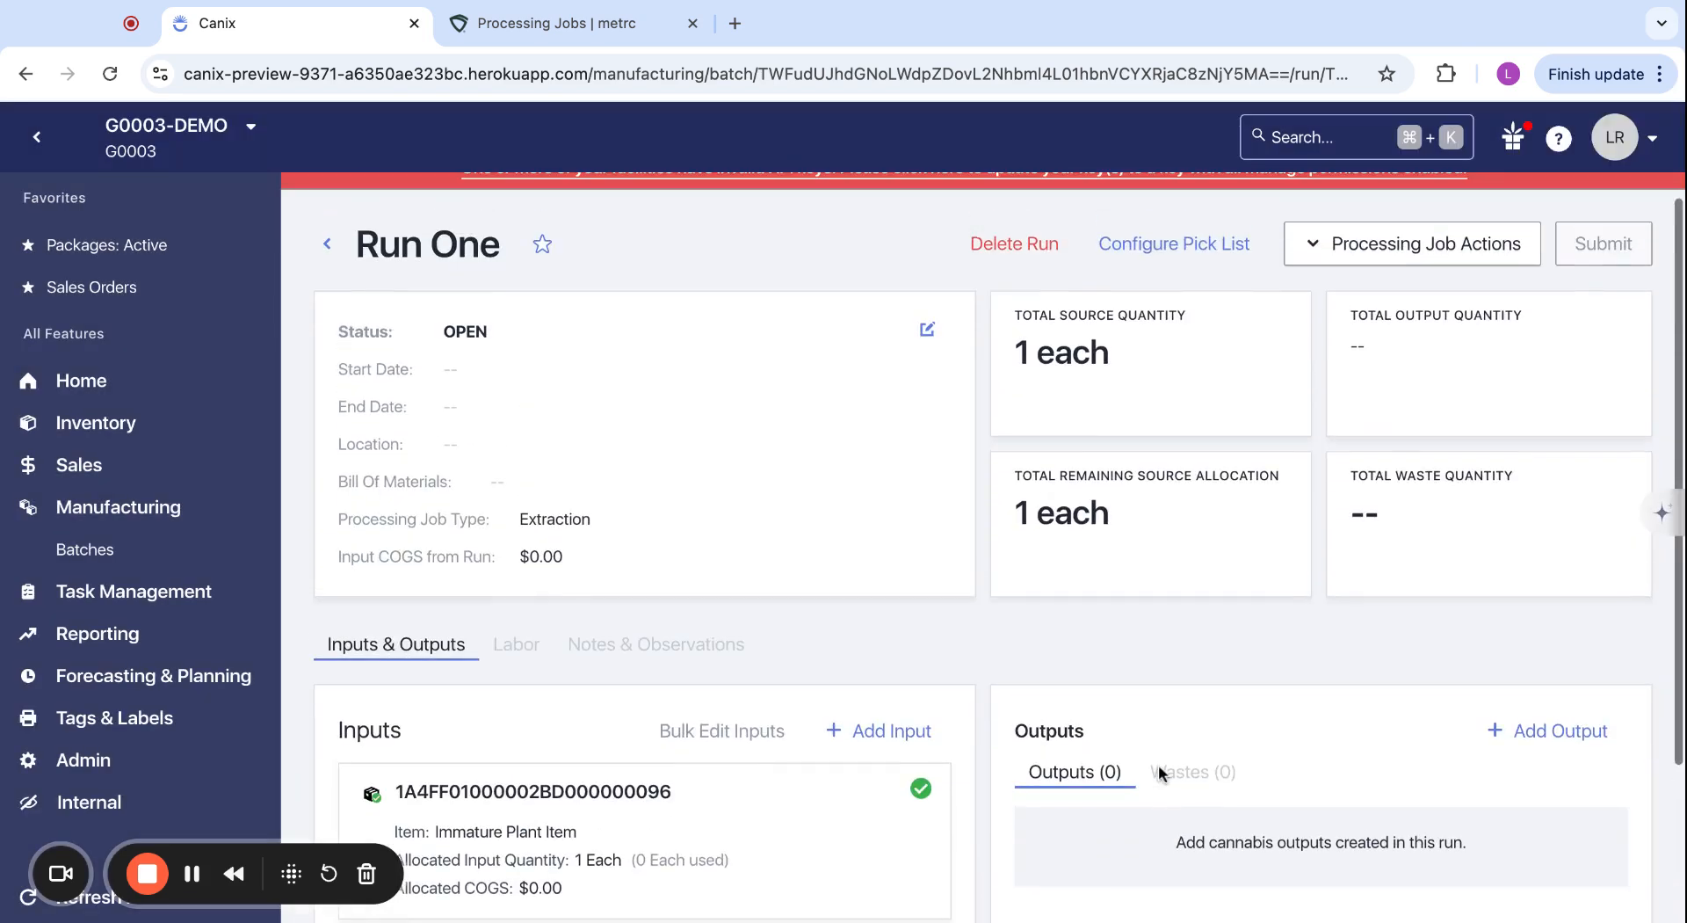
pyautogui.scroll(1, 997, 545)
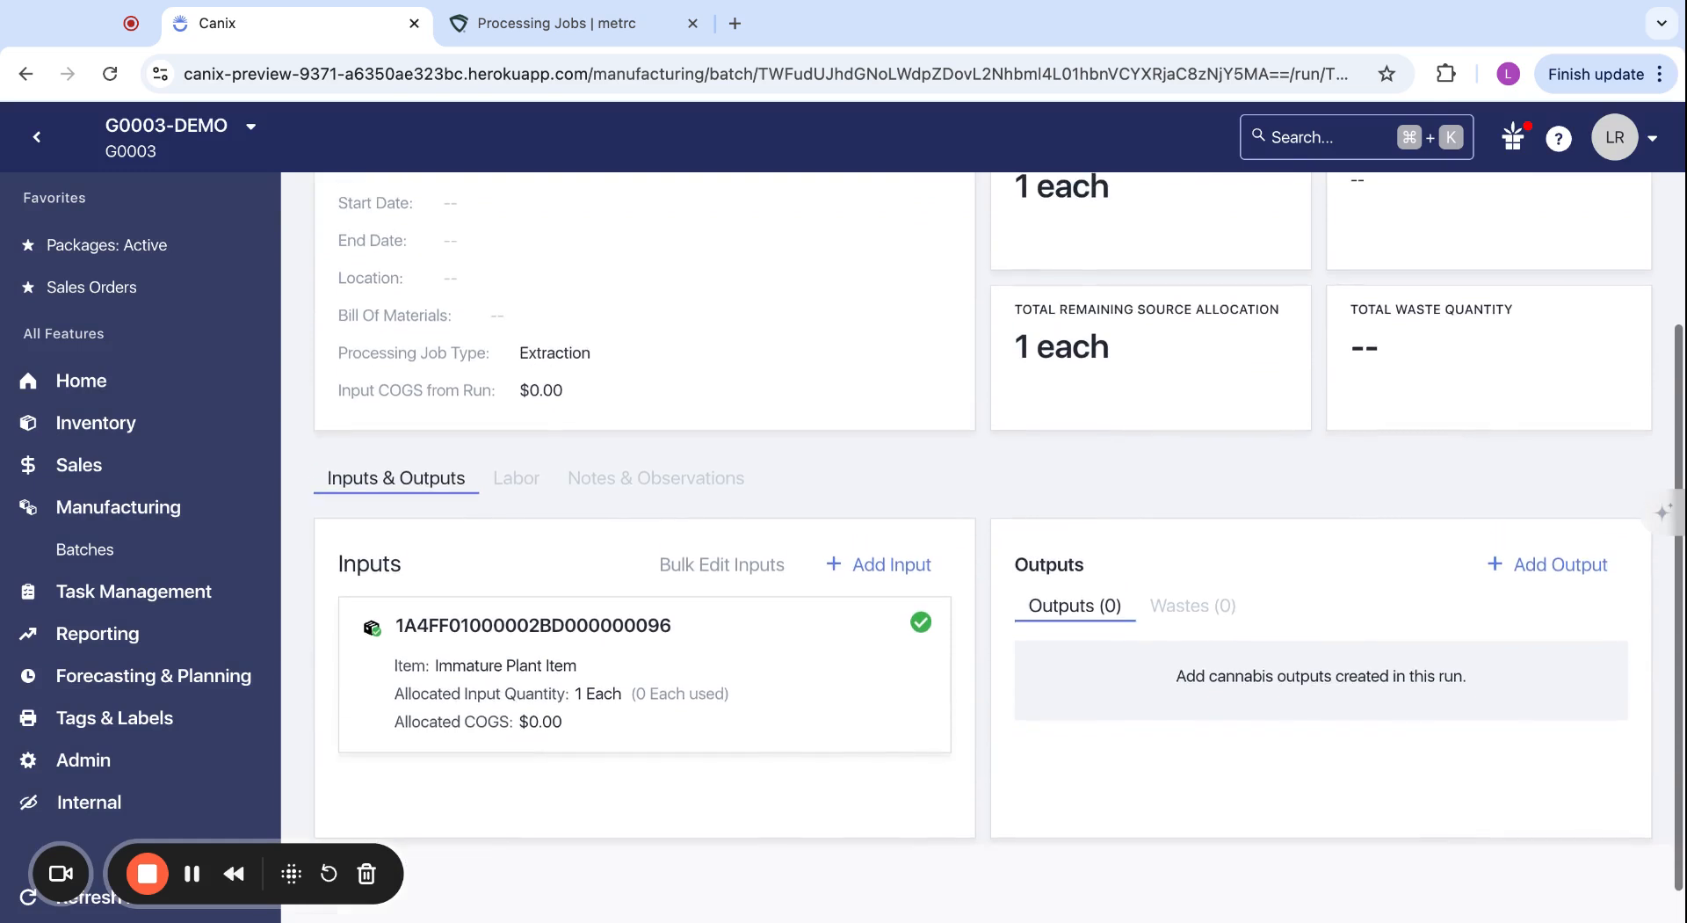
# Start adding an output package to run One and choose Williamsburg Vape - Case as its item
pyautogui.scroll(1, 1274, 672)
pyautogui.click(1490, 589)
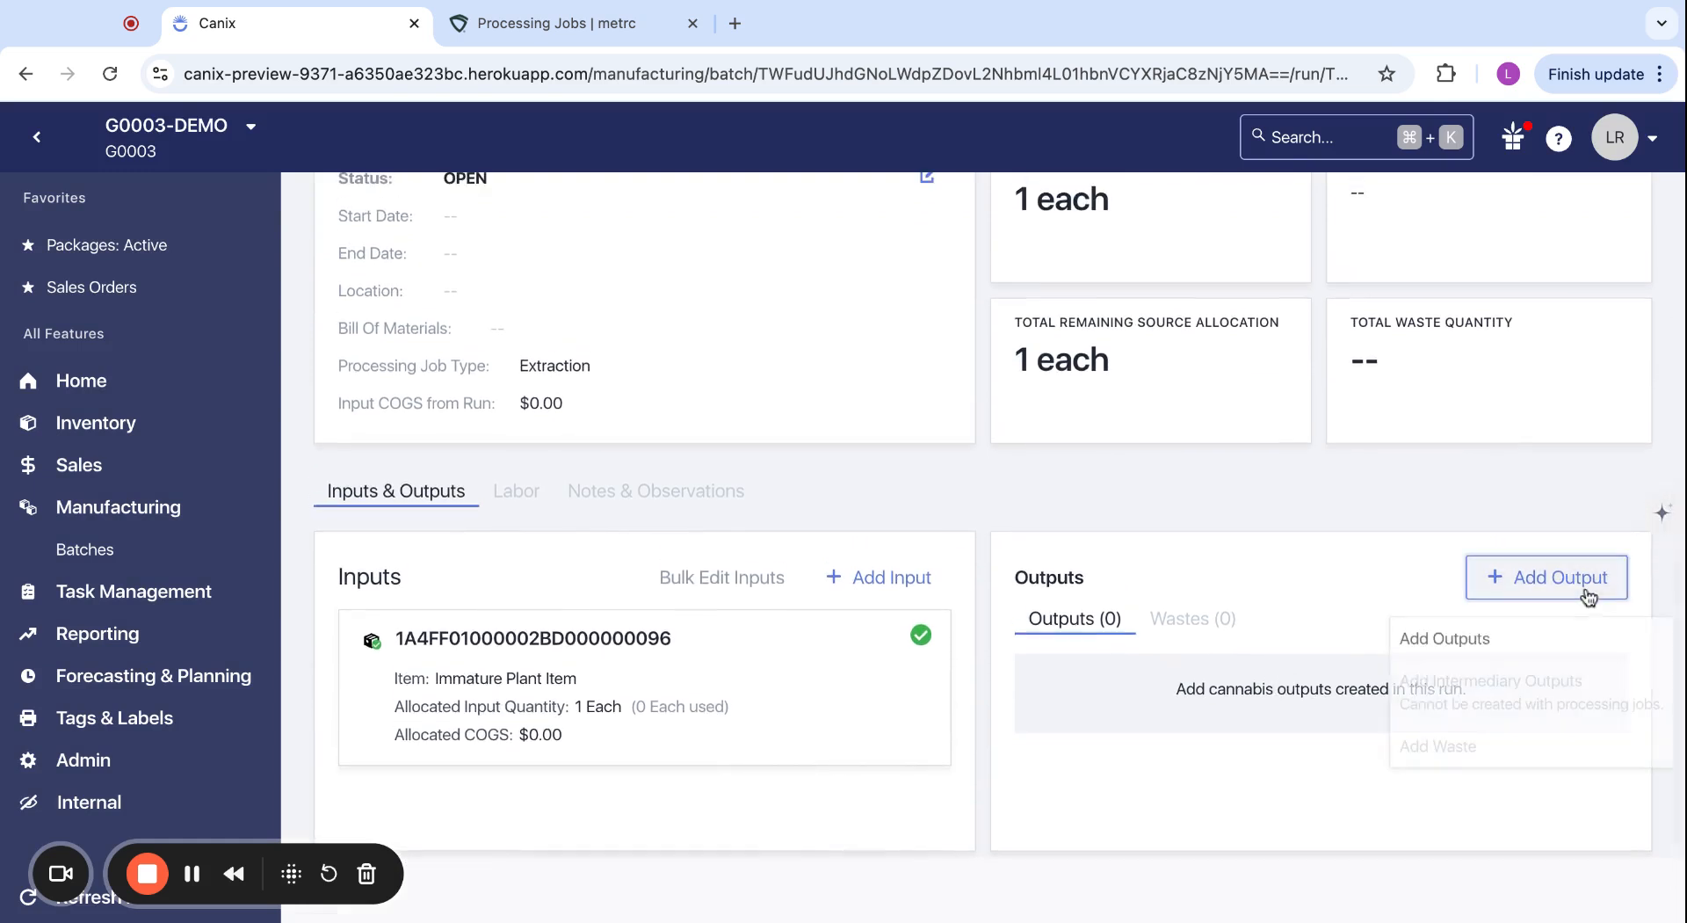
pyautogui.click(1448, 635)
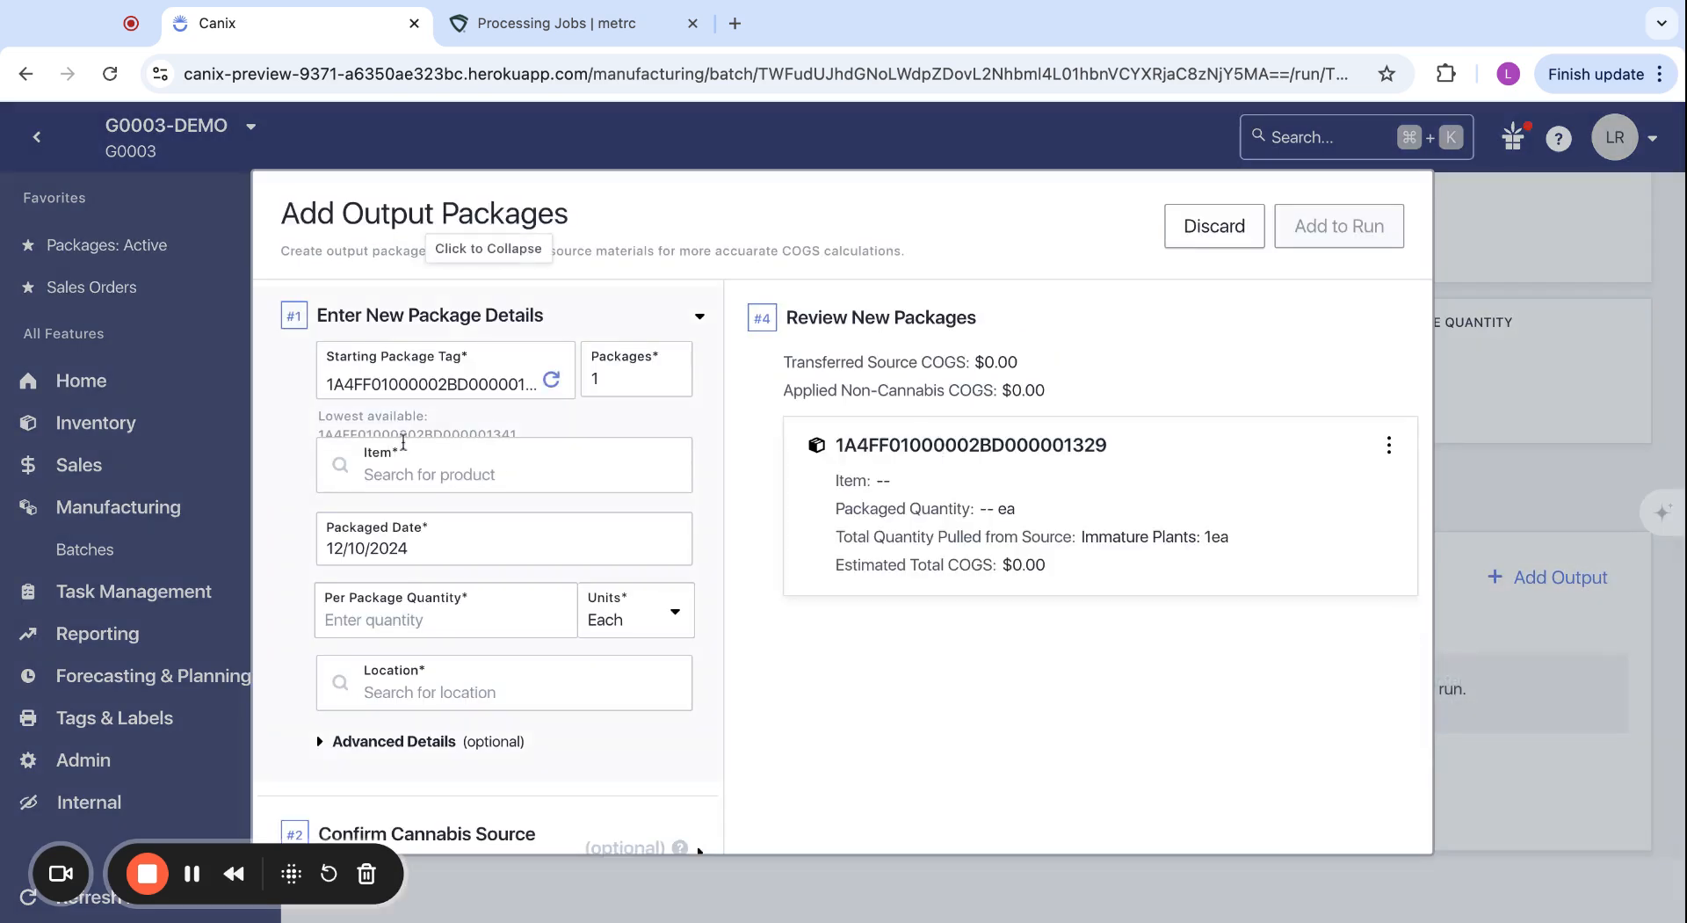
pyautogui.click(421, 480)
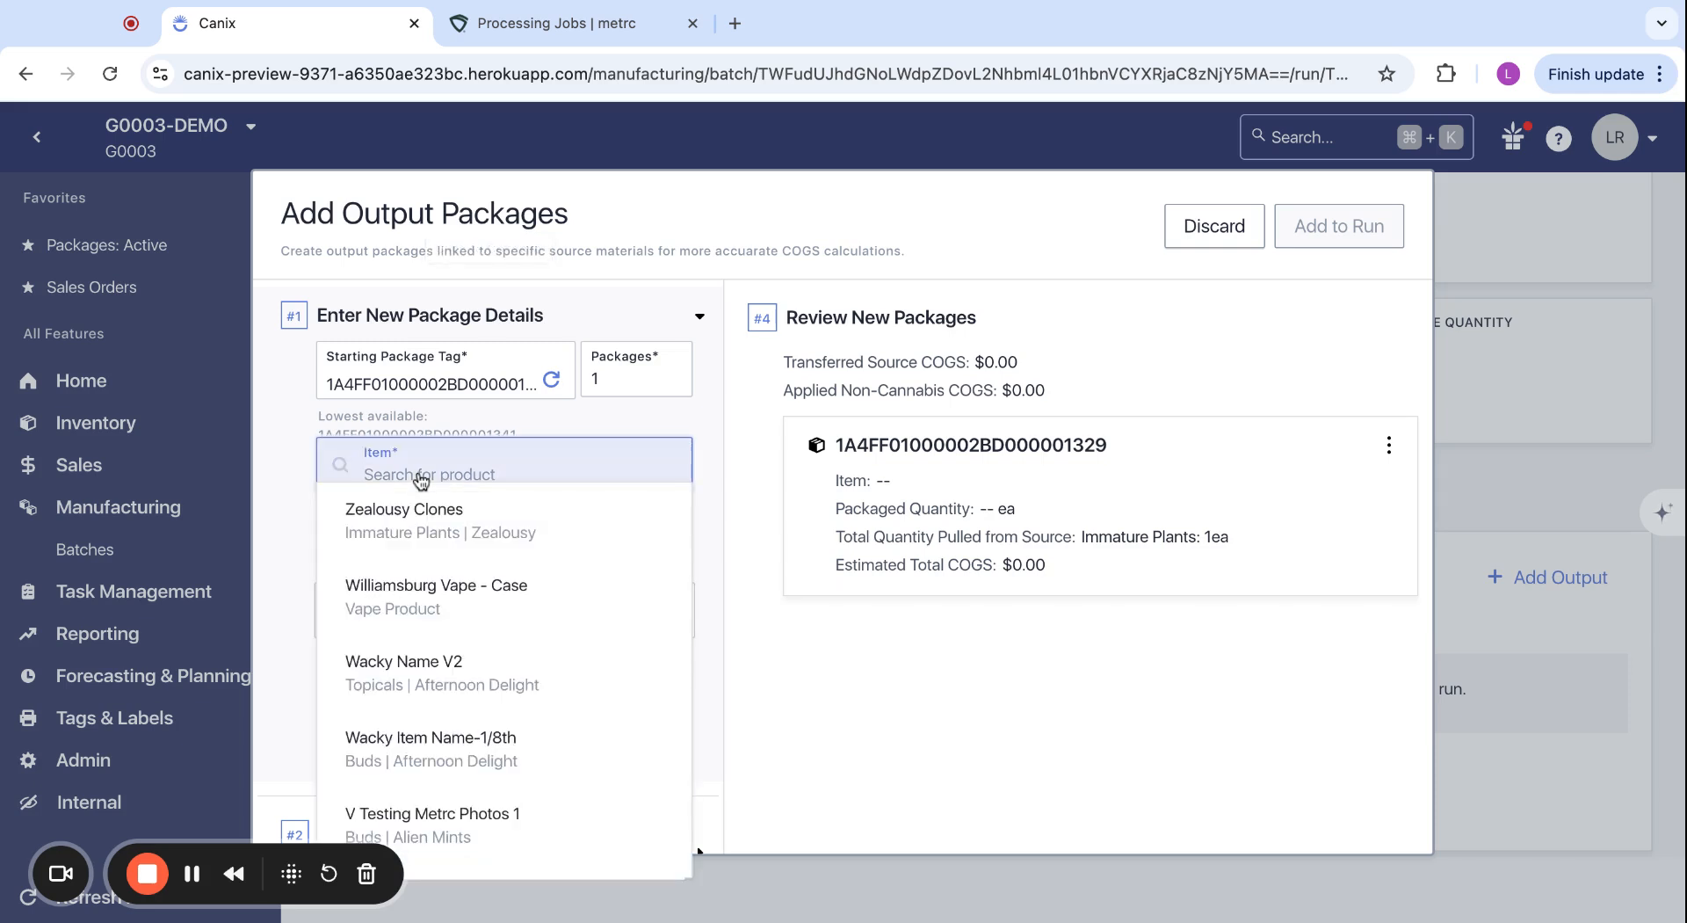
pyautogui.write('case')
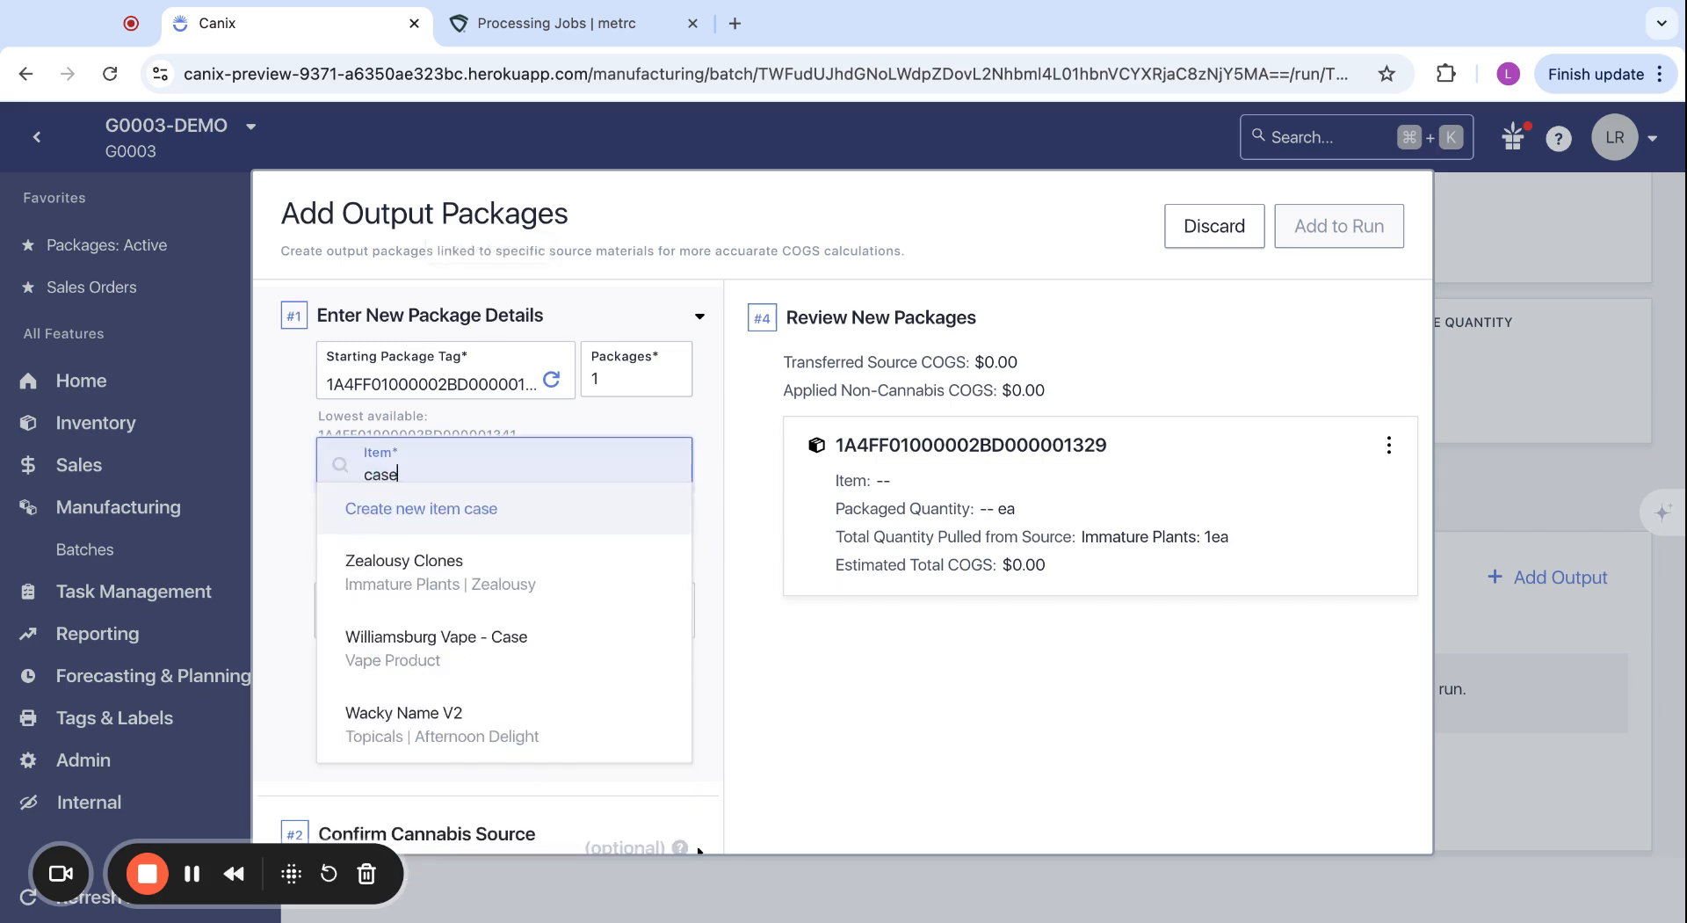
pyautogui.click(521, 646)
pyautogui.click(496, 473)
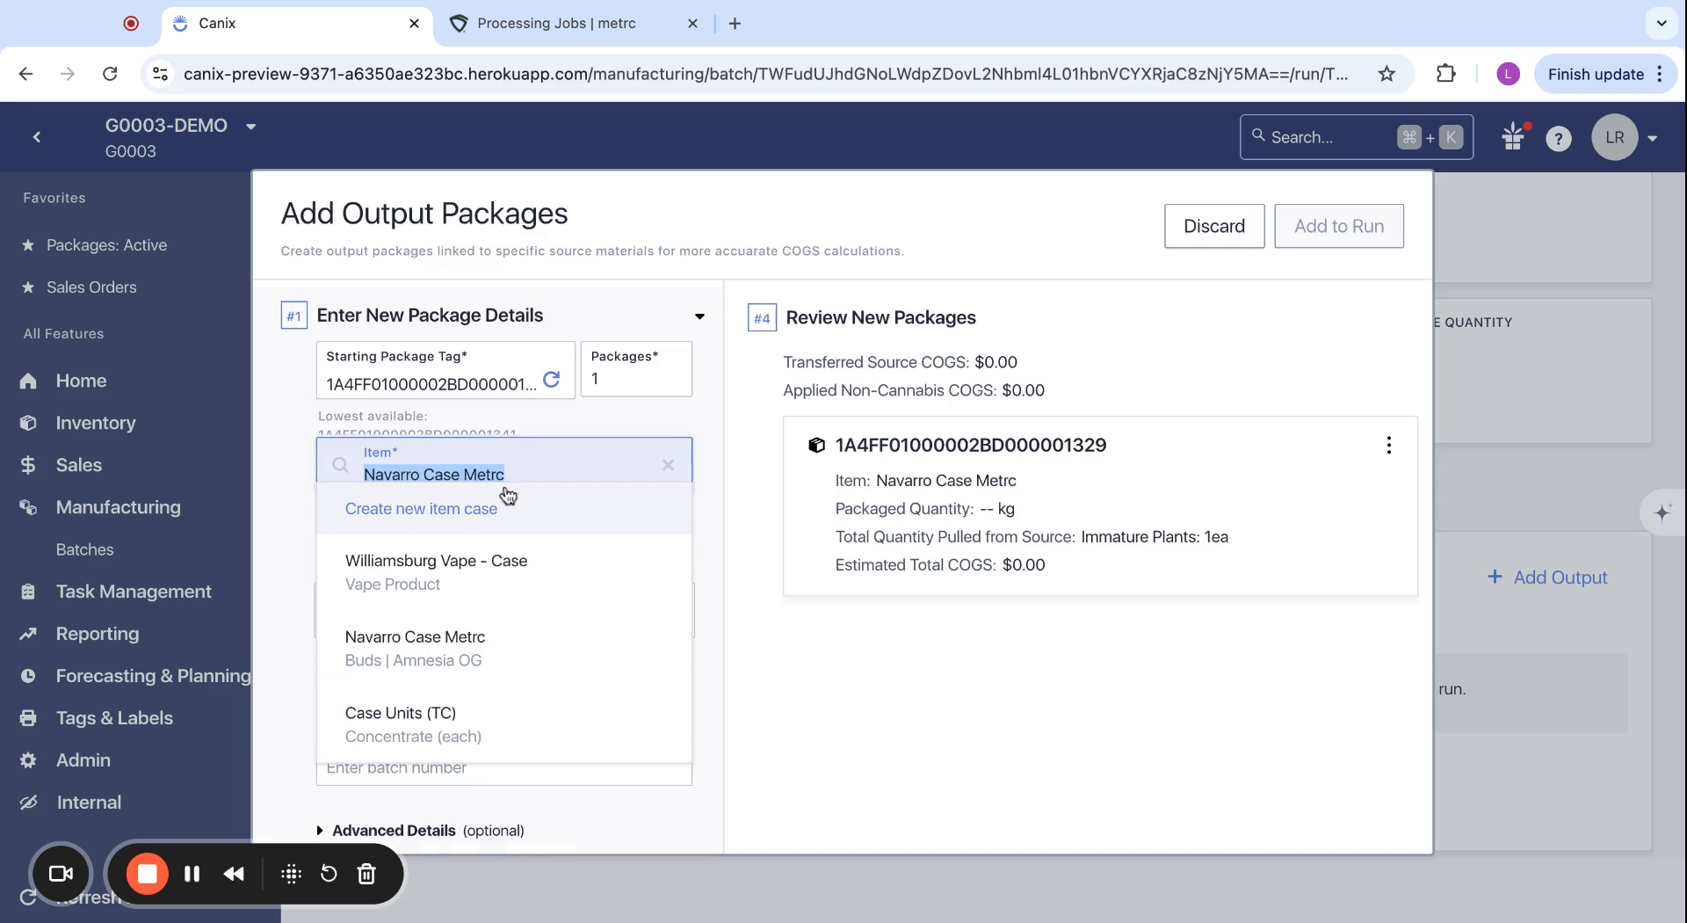
pyautogui.click(540, 587)
# Set the output package's quantity to 100 each, location to Compliance Location, and production batch to 123
pyautogui.click(438, 595)
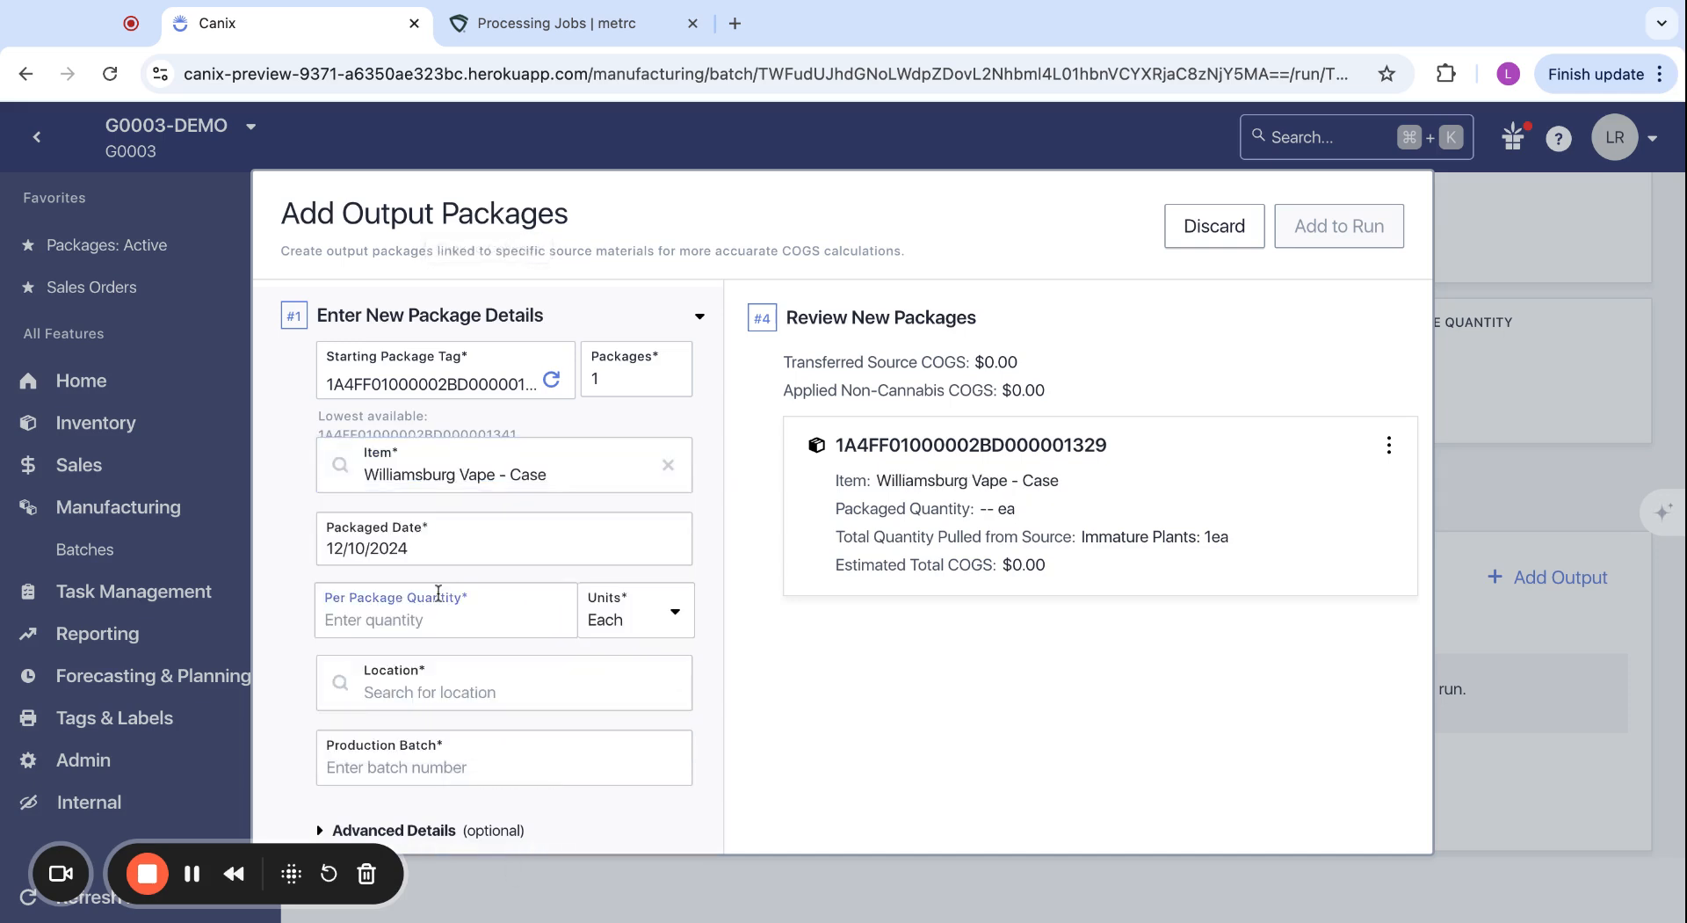
pyautogui.write('100')
pyautogui.click(459, 671)
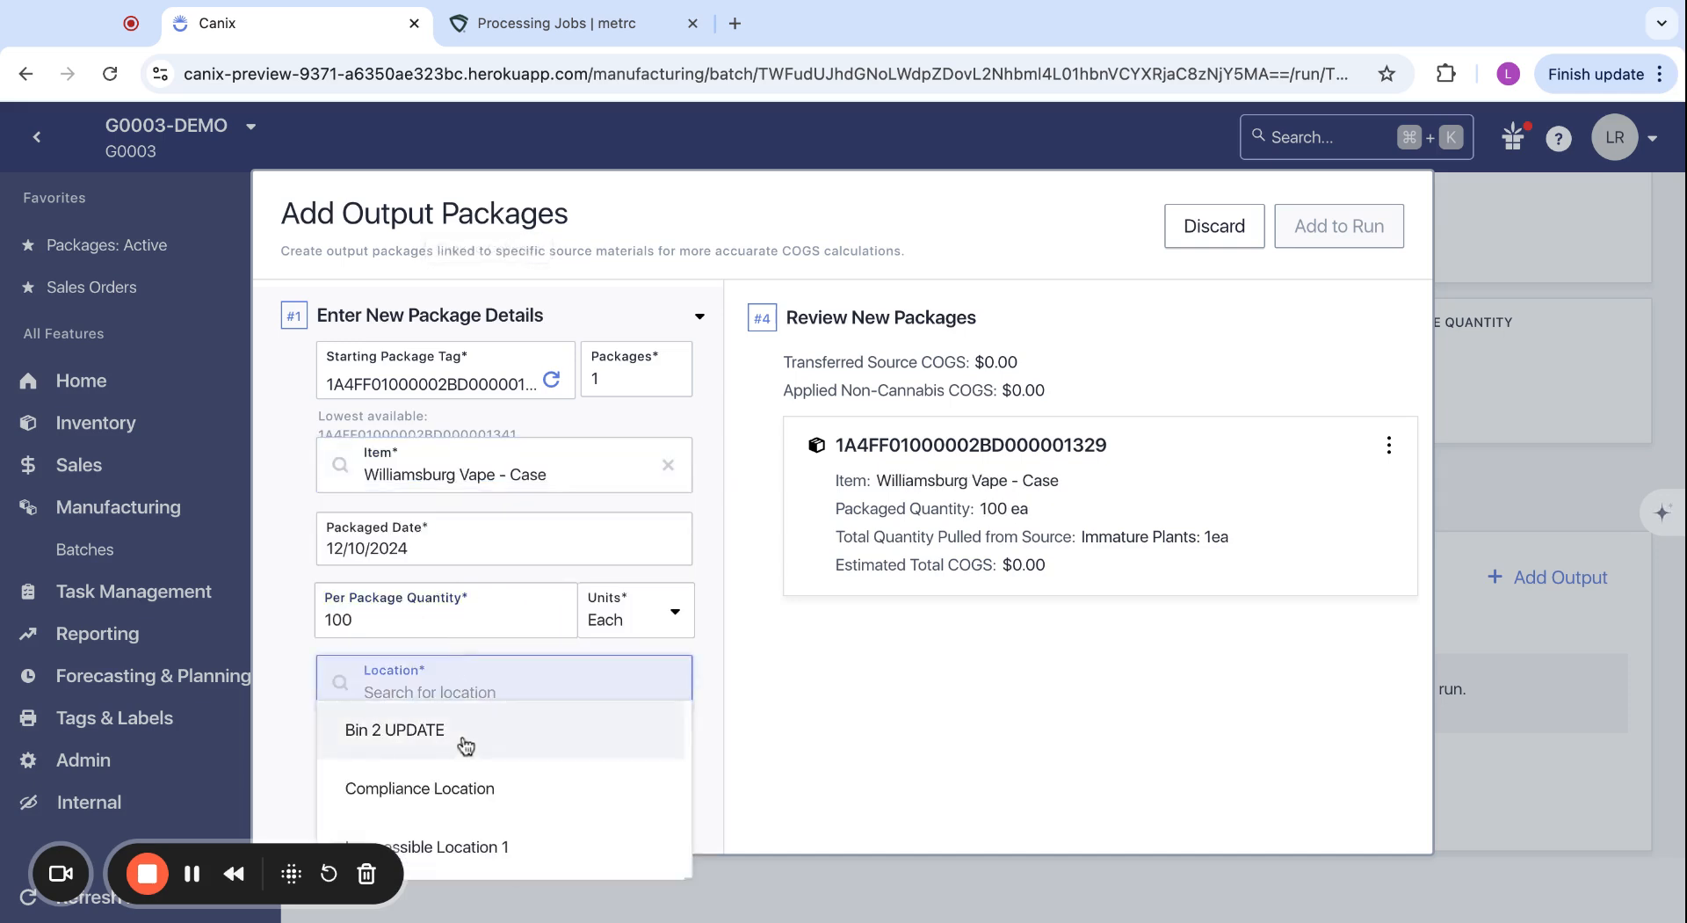
pyautogui.click(471, 785)
pyautogui.click(477, 778)
pyautogui.write('123')
# Review the output package's cannabis source quantity and non-cannabis input quantity sections
pyautogui.scroll(-3, 477, 773)
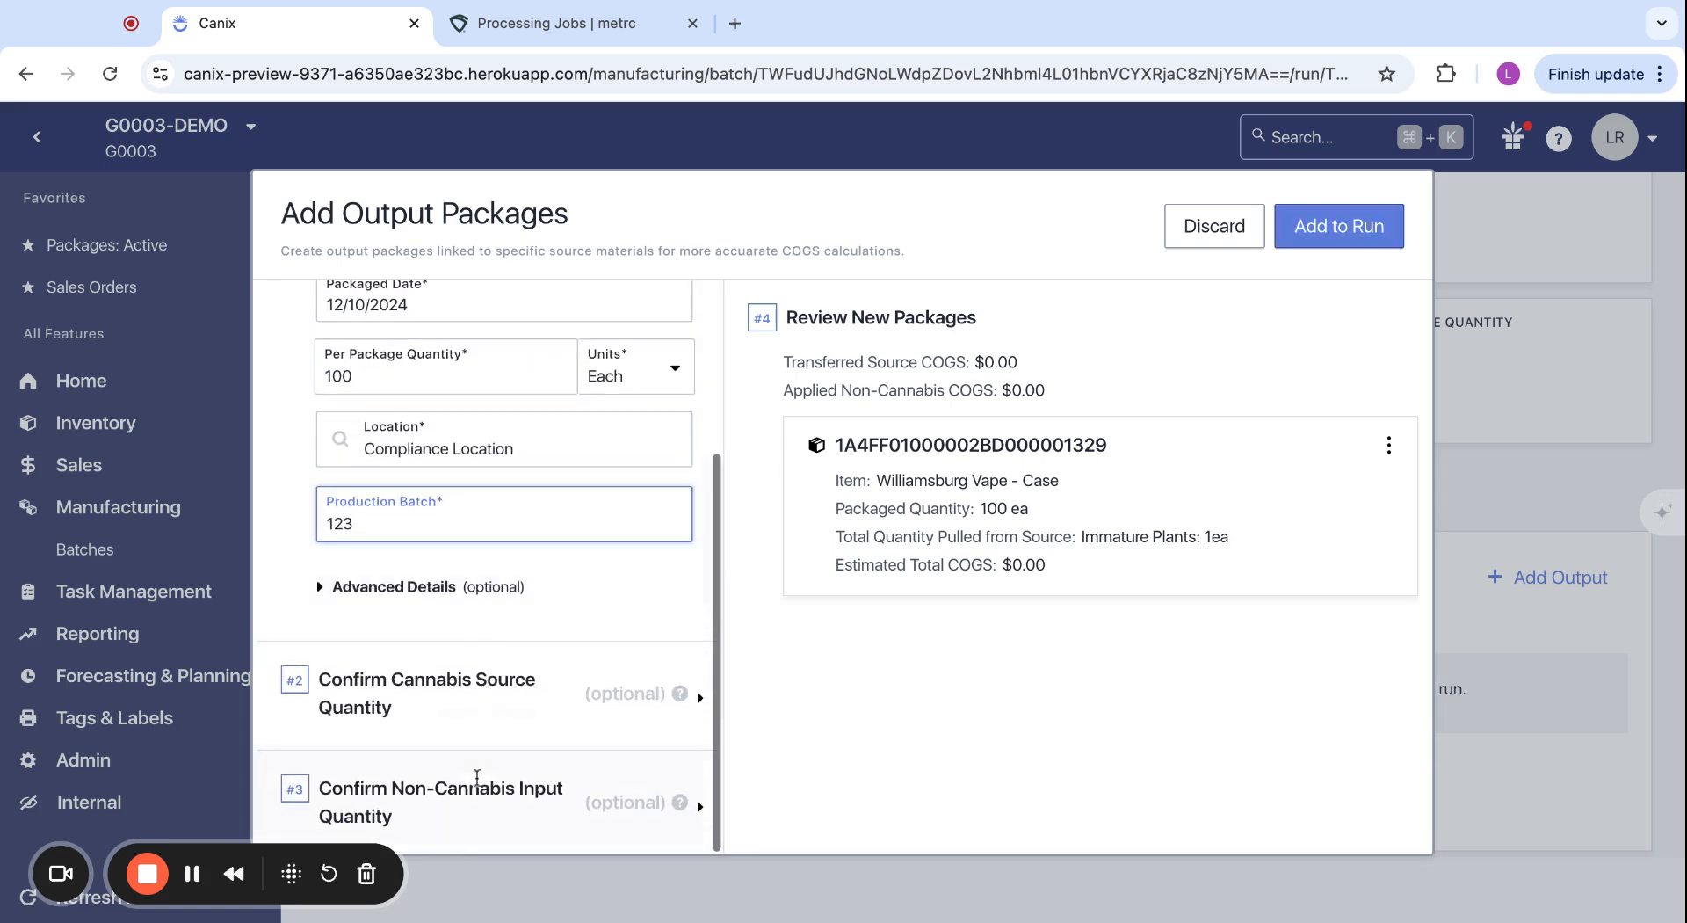
pyautogui.click(475, 708)
pyautogui.click(490, 802)
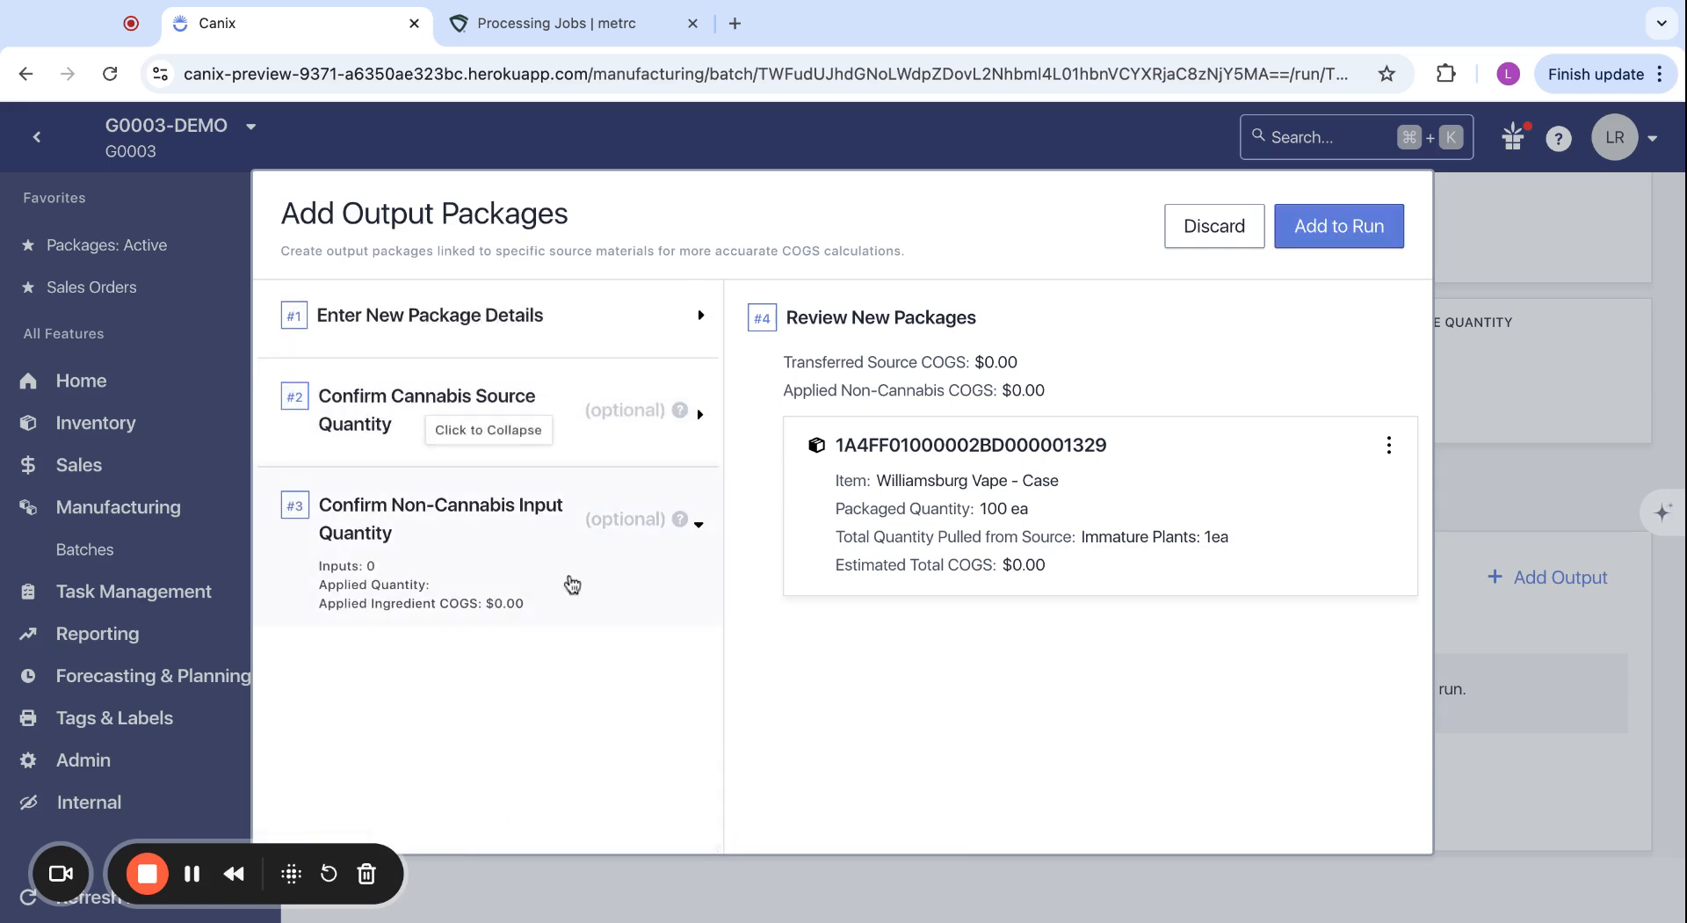
pyautogui.click(556, 431)
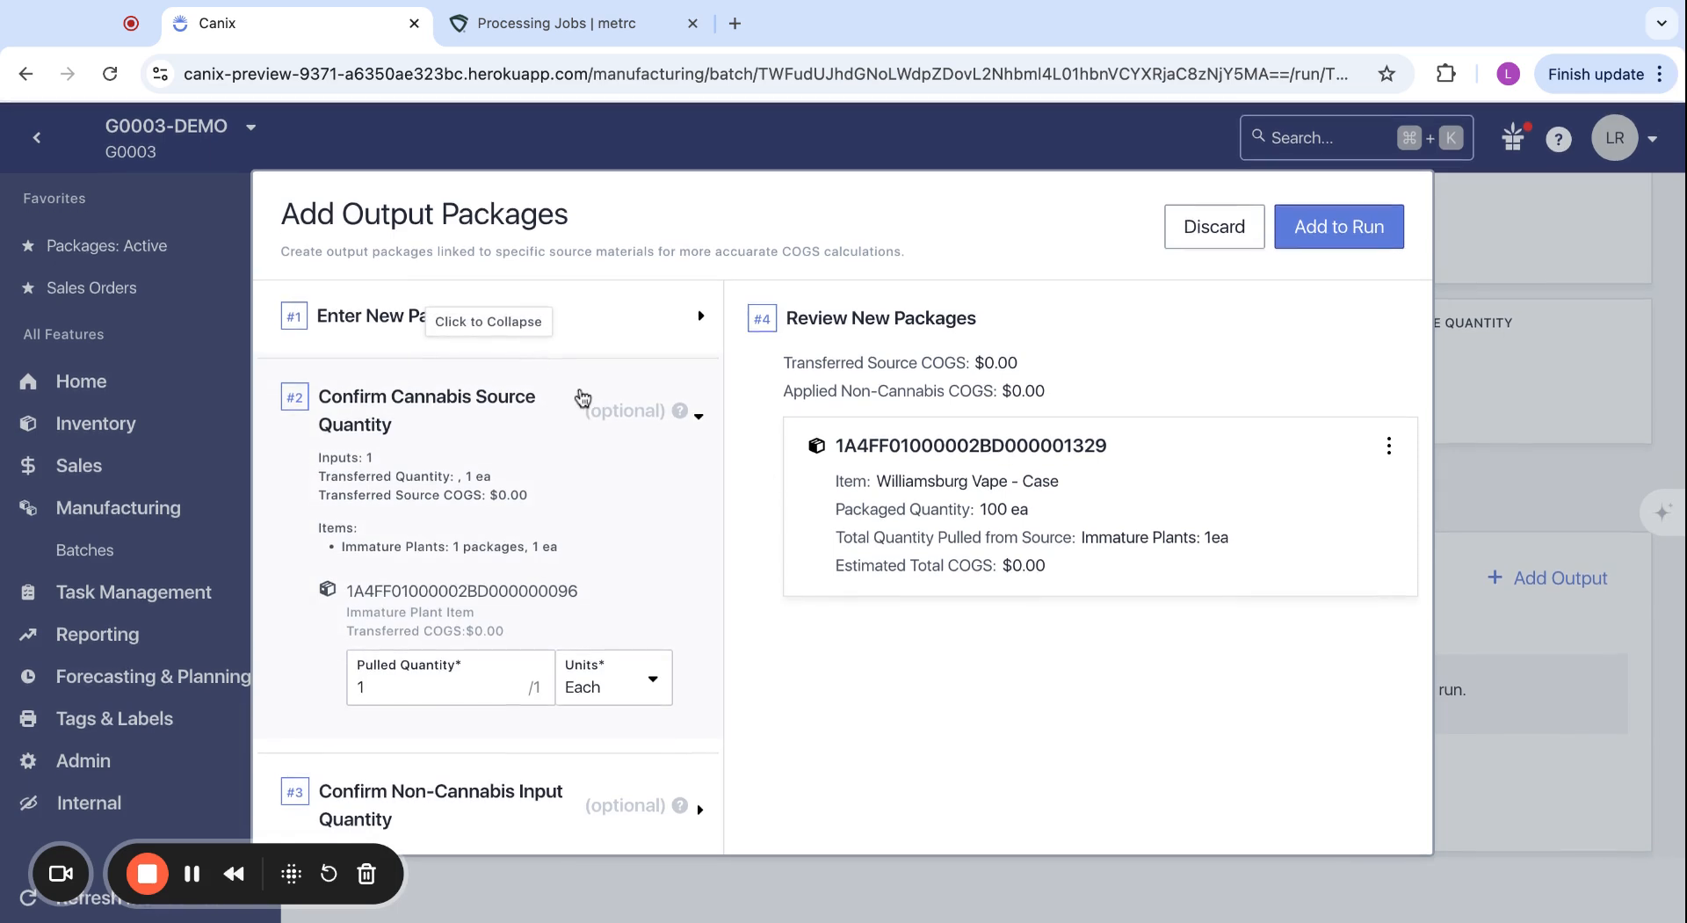
# Assign the lowest available tag, 1A4FF01000002BD000001341, to the output package and add it to the run
pyautogui.click(537, 327)
pyautogui.click(439, 433)
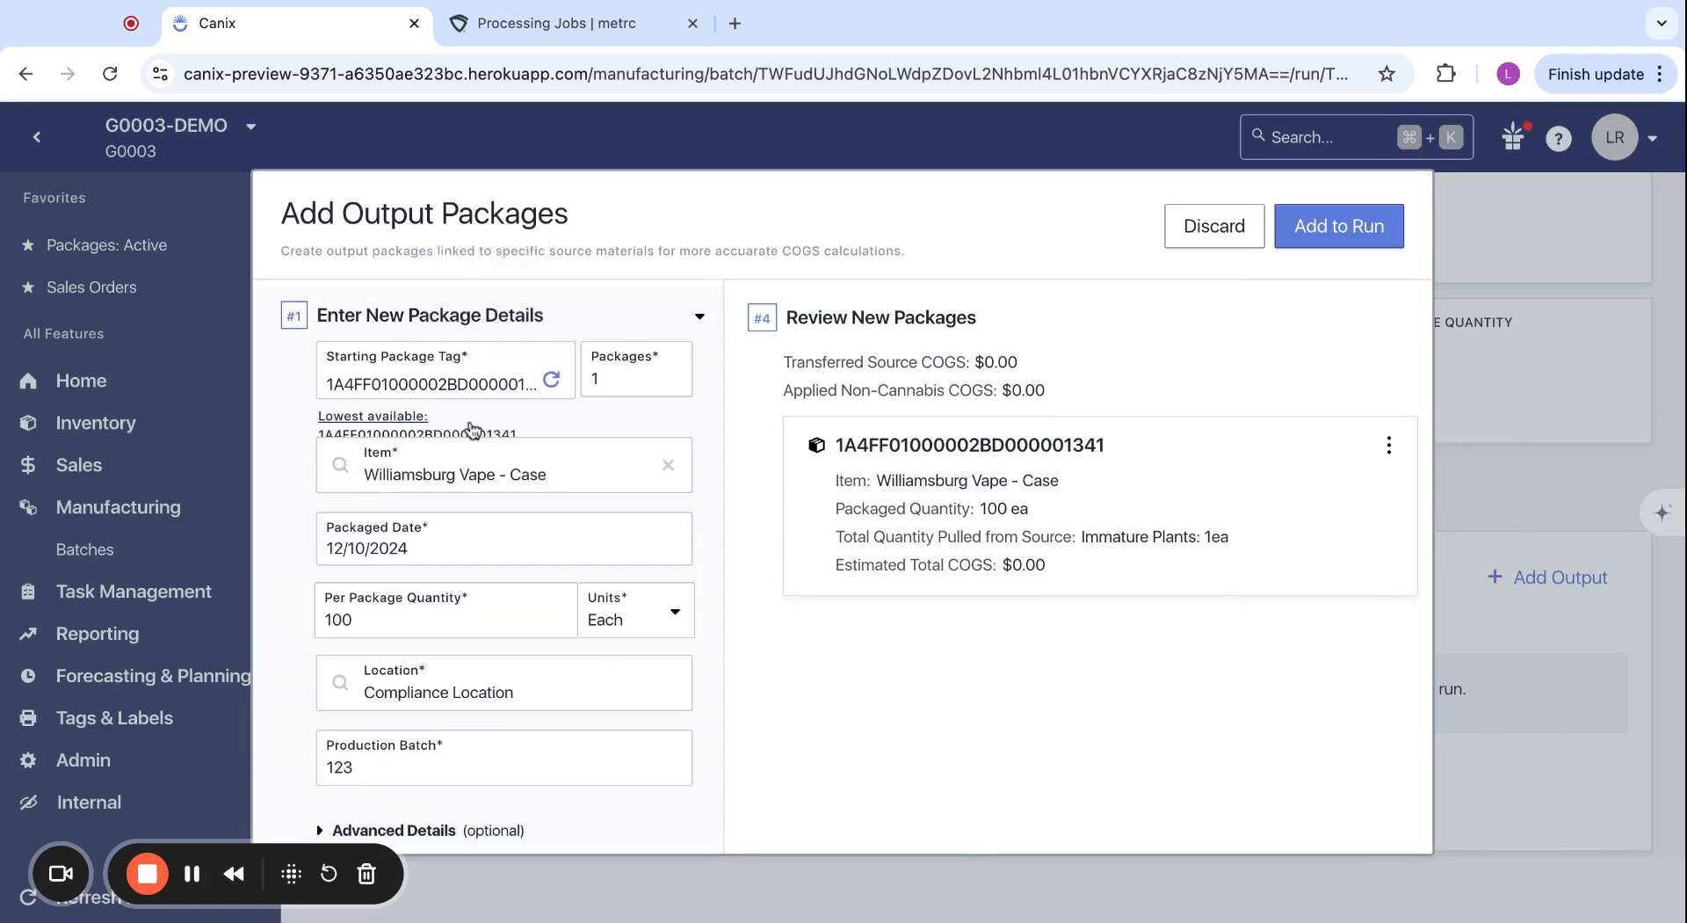
pyautogui.click(455, 441)
pyautogui.click(446, 434)
pyautogui.click(1340, 227)
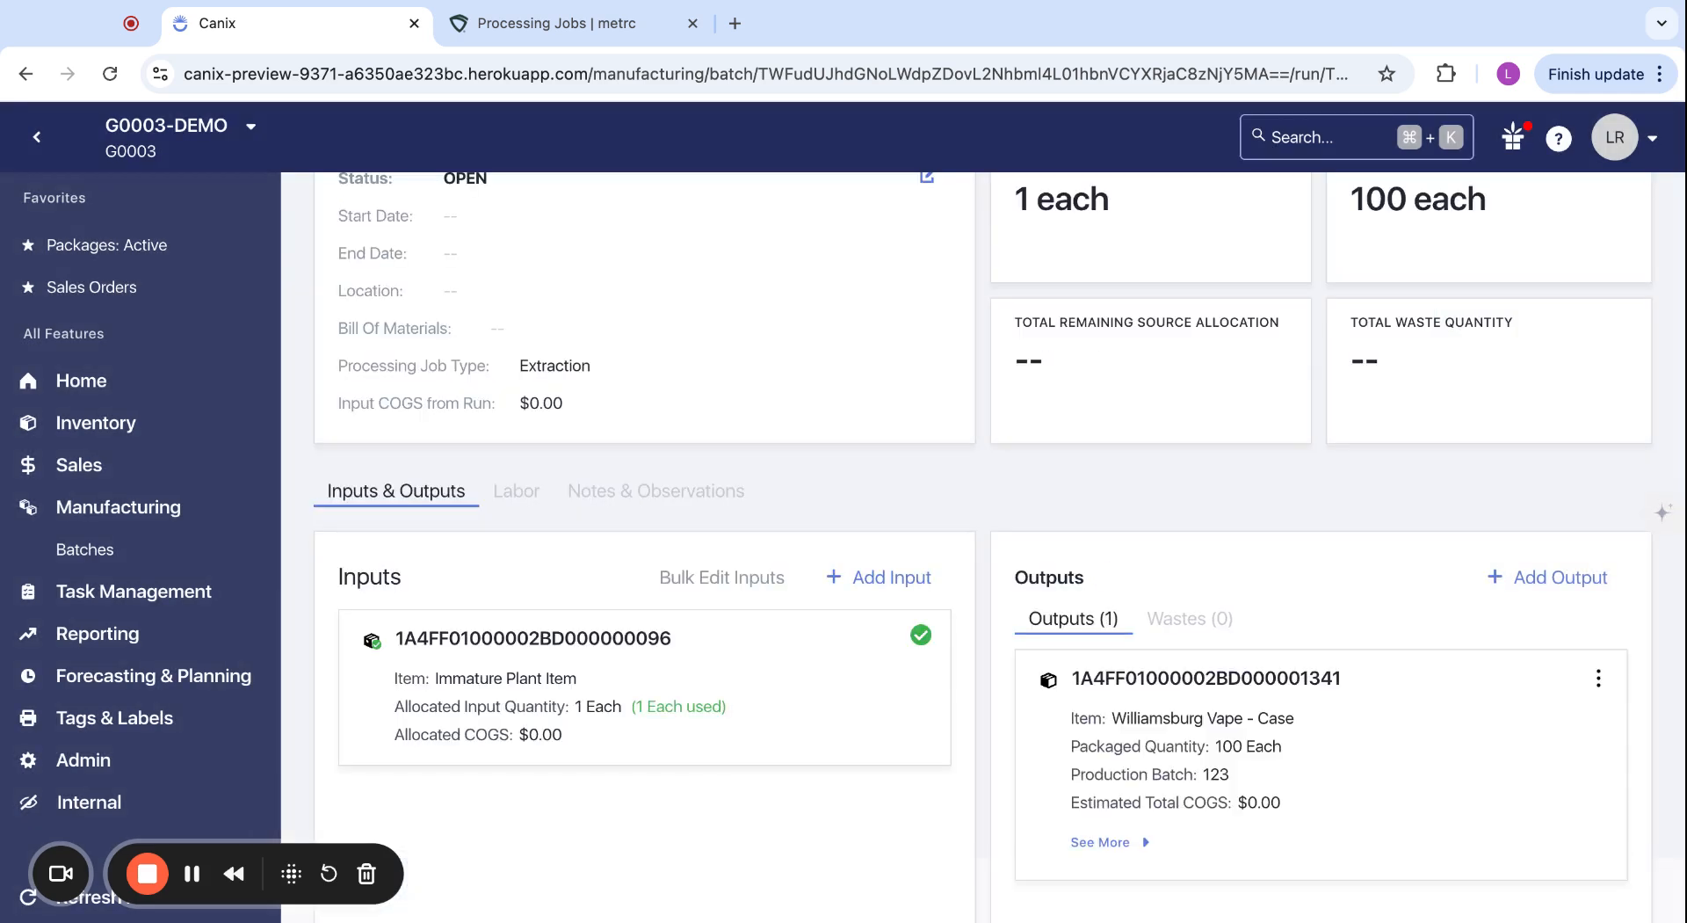
# Submit run One and finish its Extraction processing job with the note "Processing Job Note!"
pyautogui.scroll(3, 1318, 578)
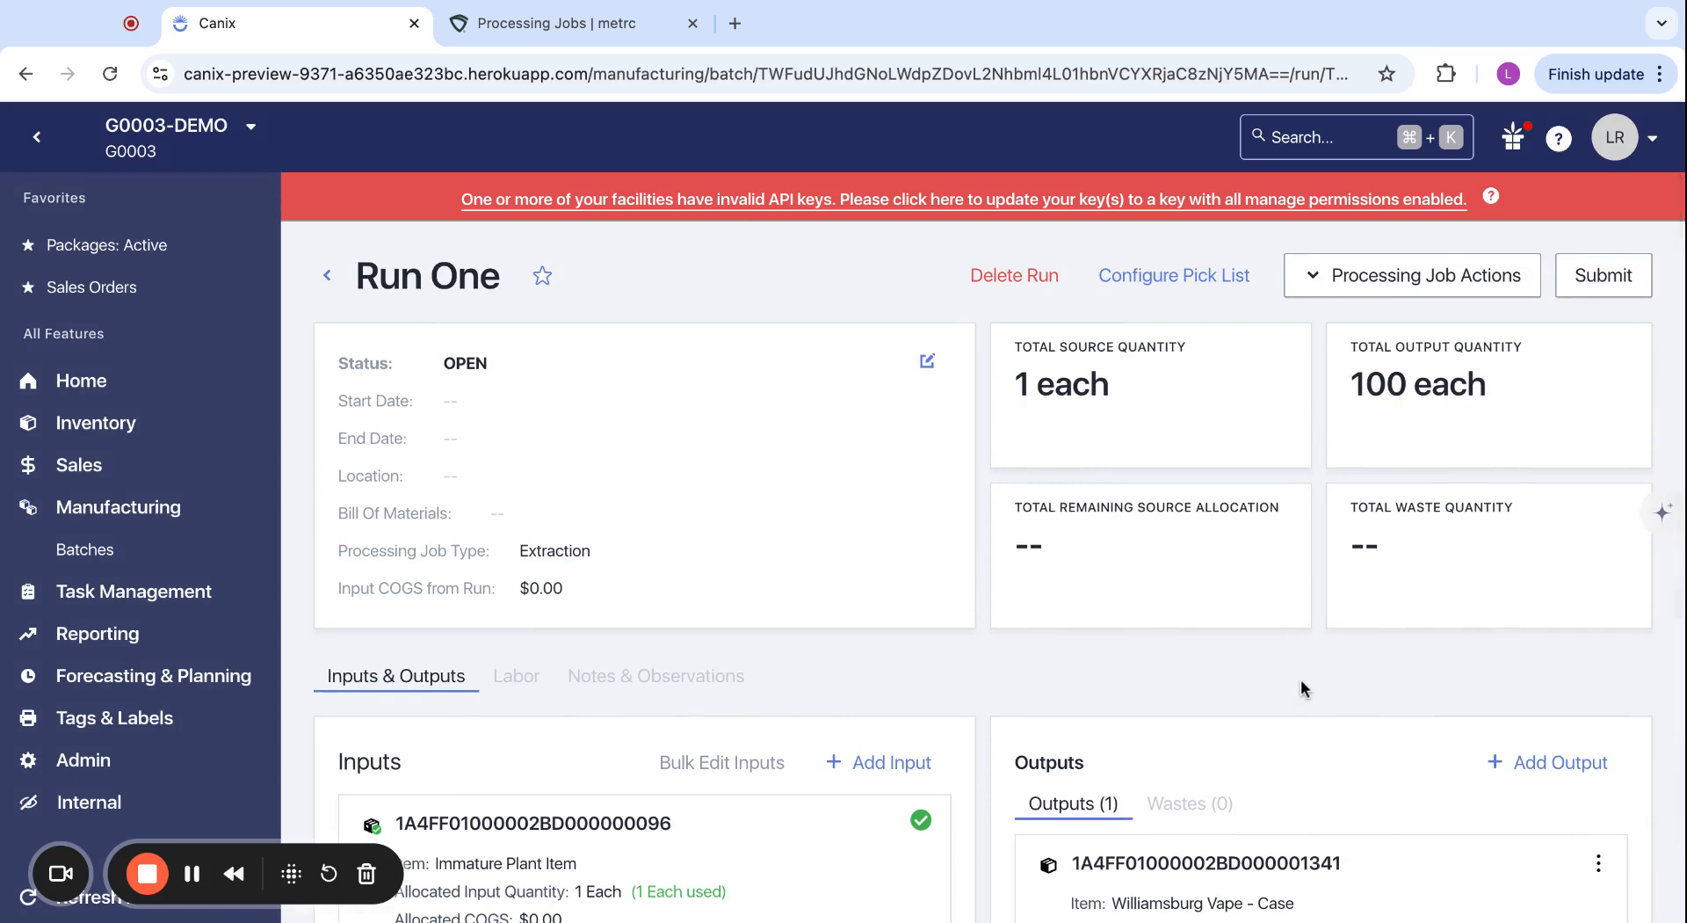
pyautogui.scroll(1, 1304, 688)
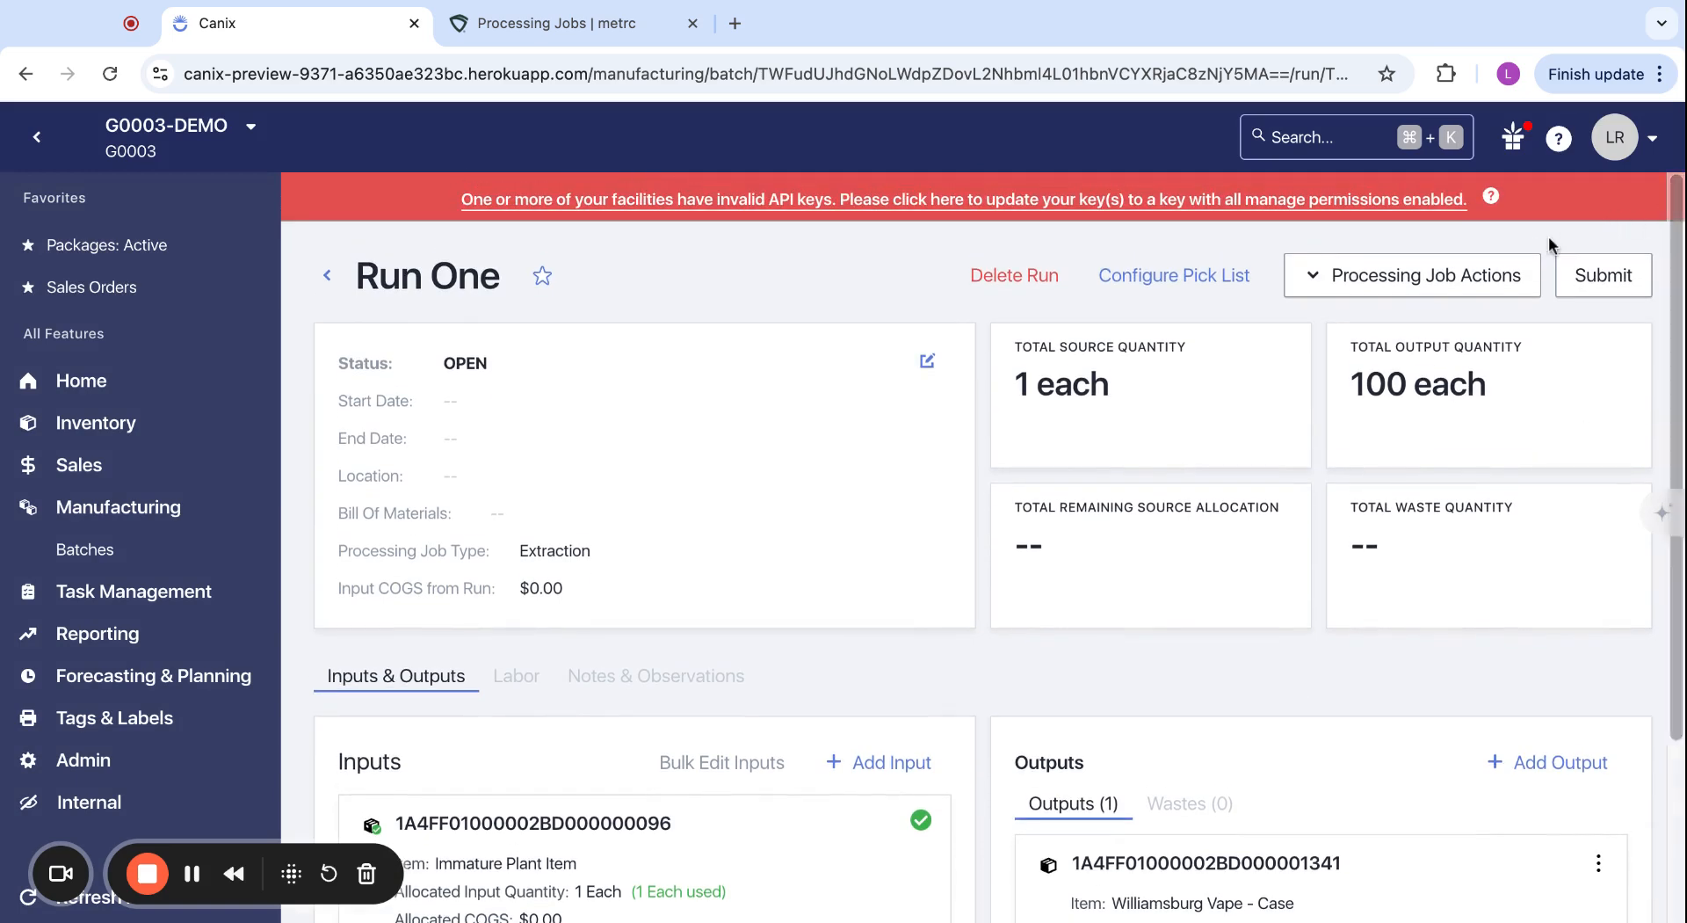
pyautogui.click(1613, 283)
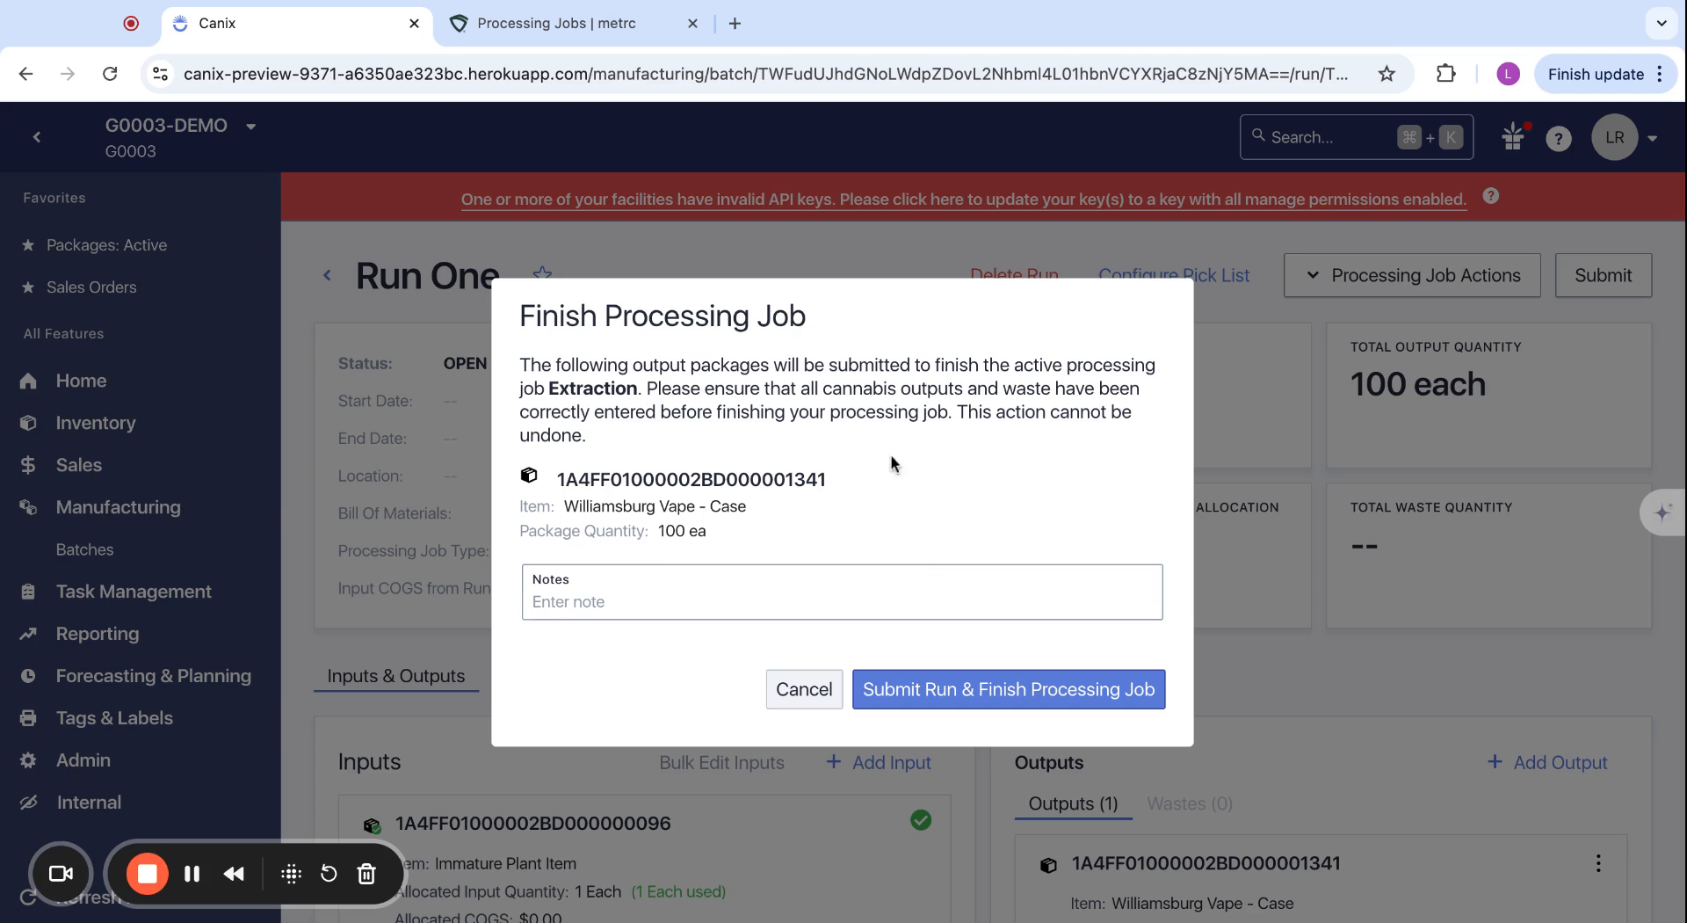
pyautogui.moveTo(866, 482); pyautogui.dragTo(557, 481)
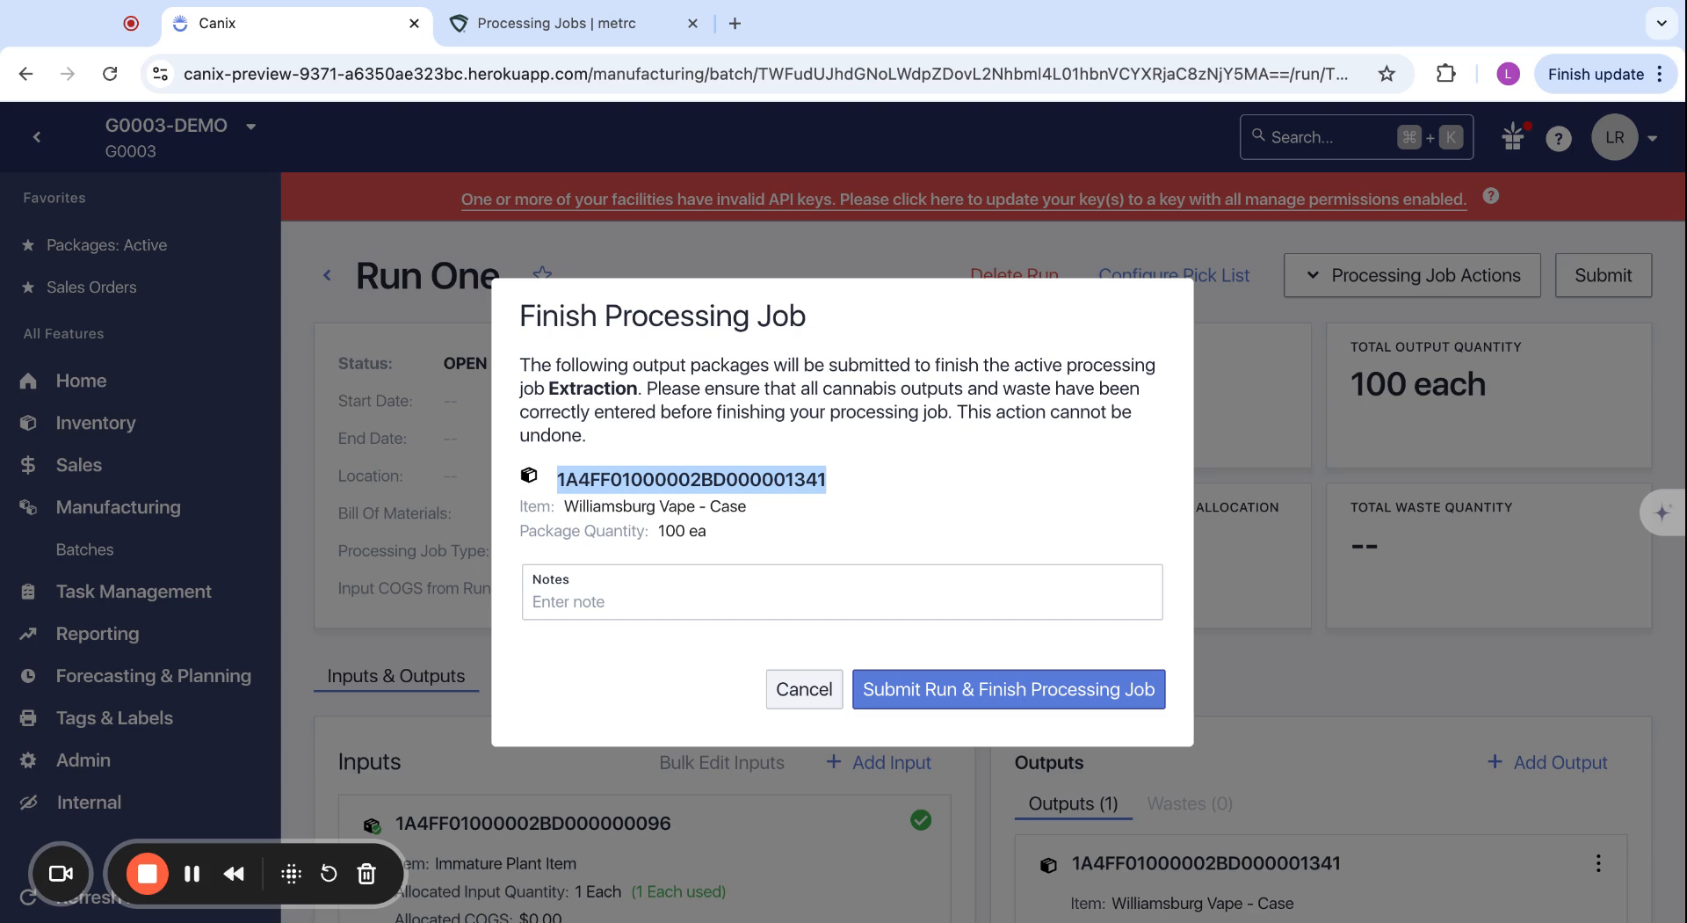
pyautogui.click(751, 601)
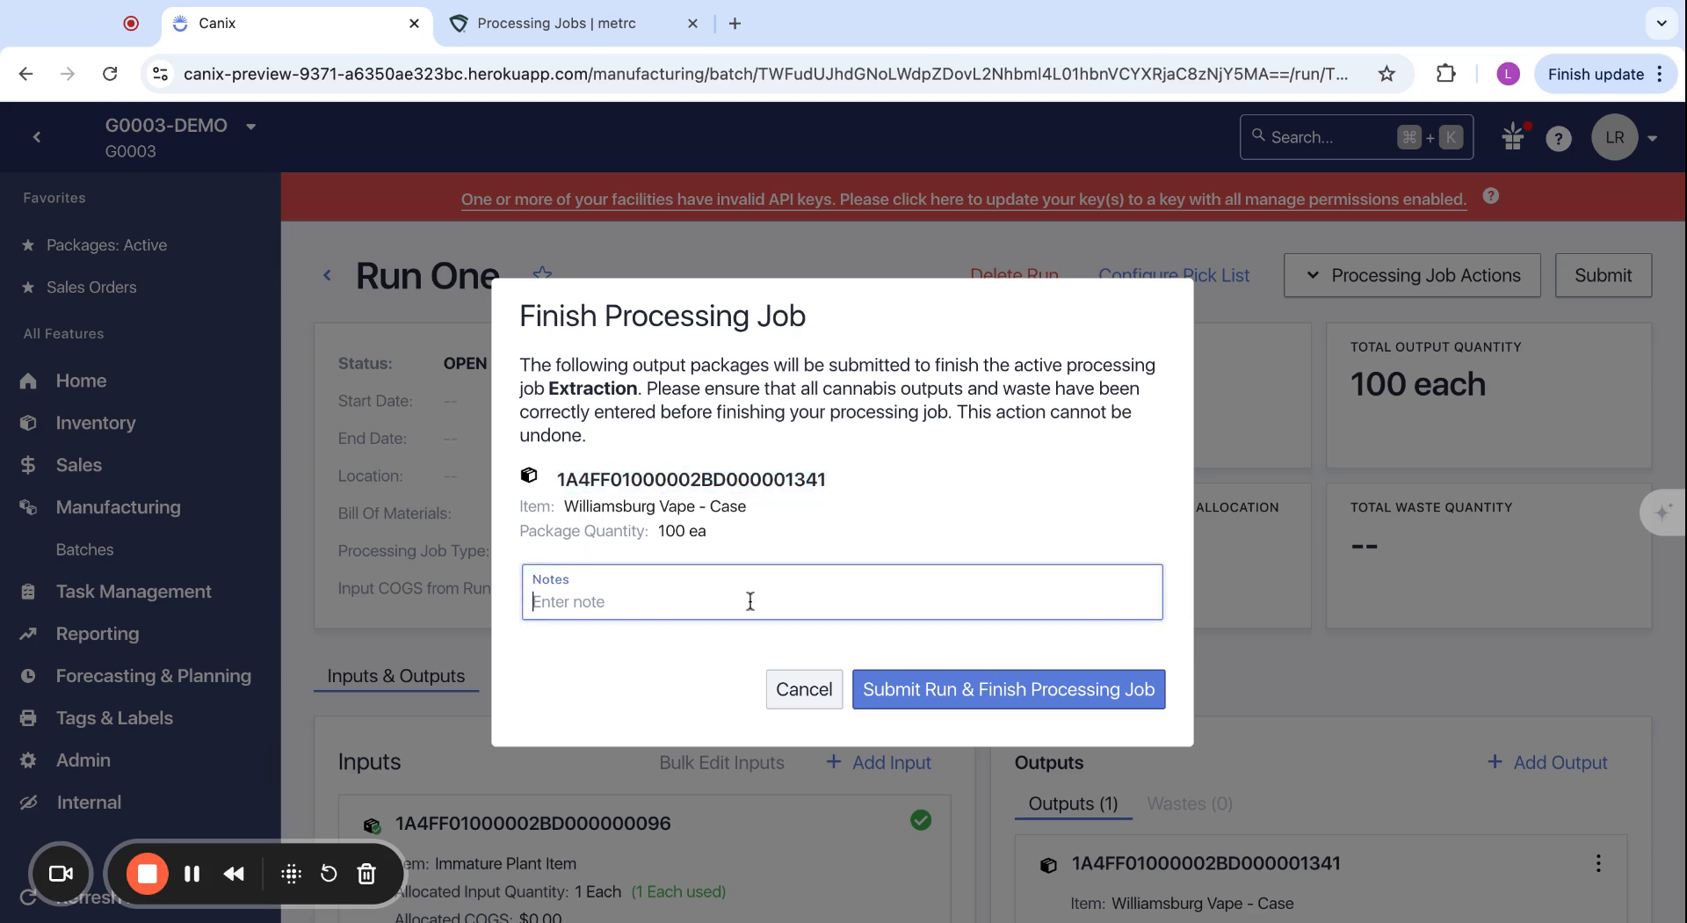
pyautogui.write('Processing Job Note!')
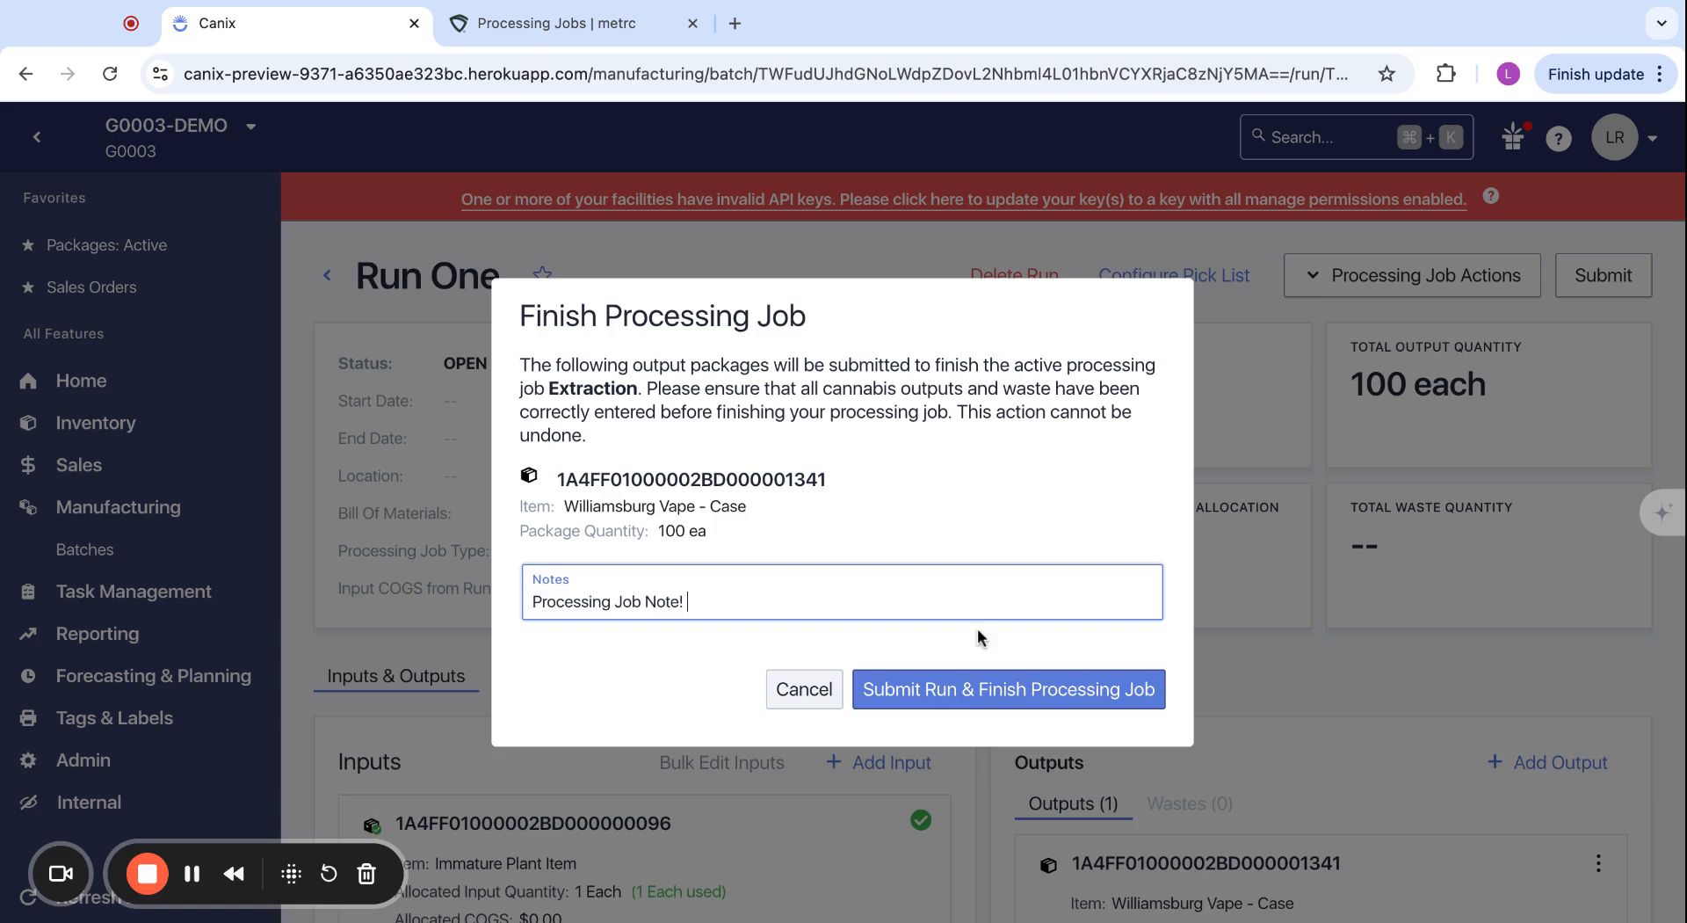
pyautogui.click(972, 689)
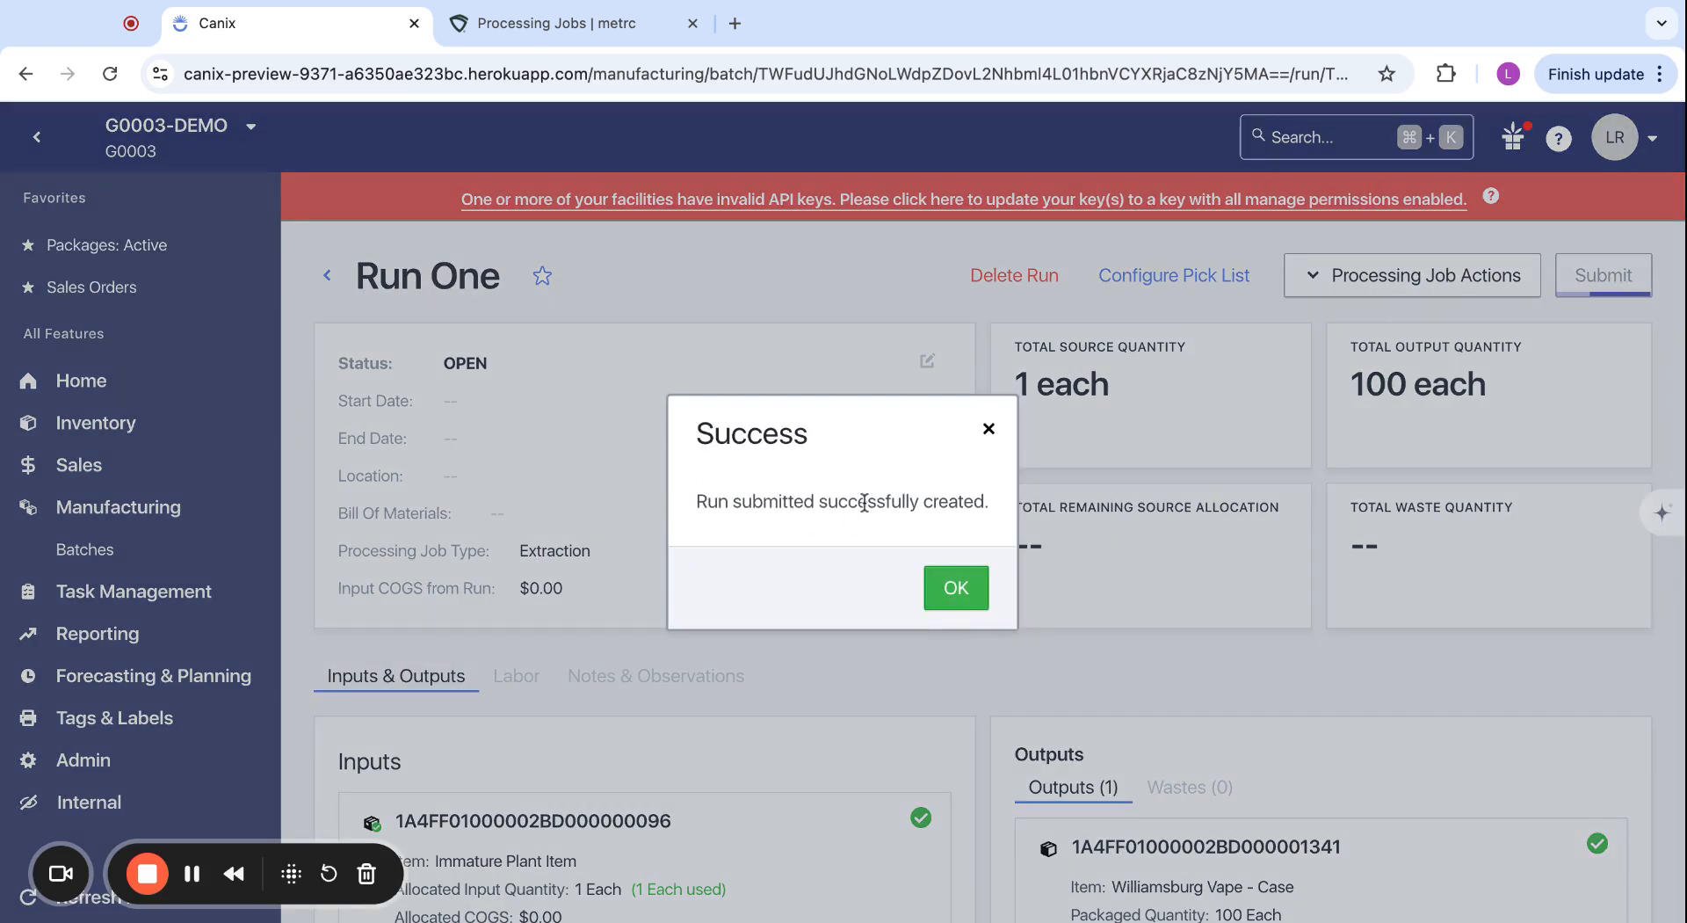
# Acknowledge the run submission and reopen run One from the batch's run list
pyautogui.click(967, 591)
pyautogui.scroll(-2, 661, 621)
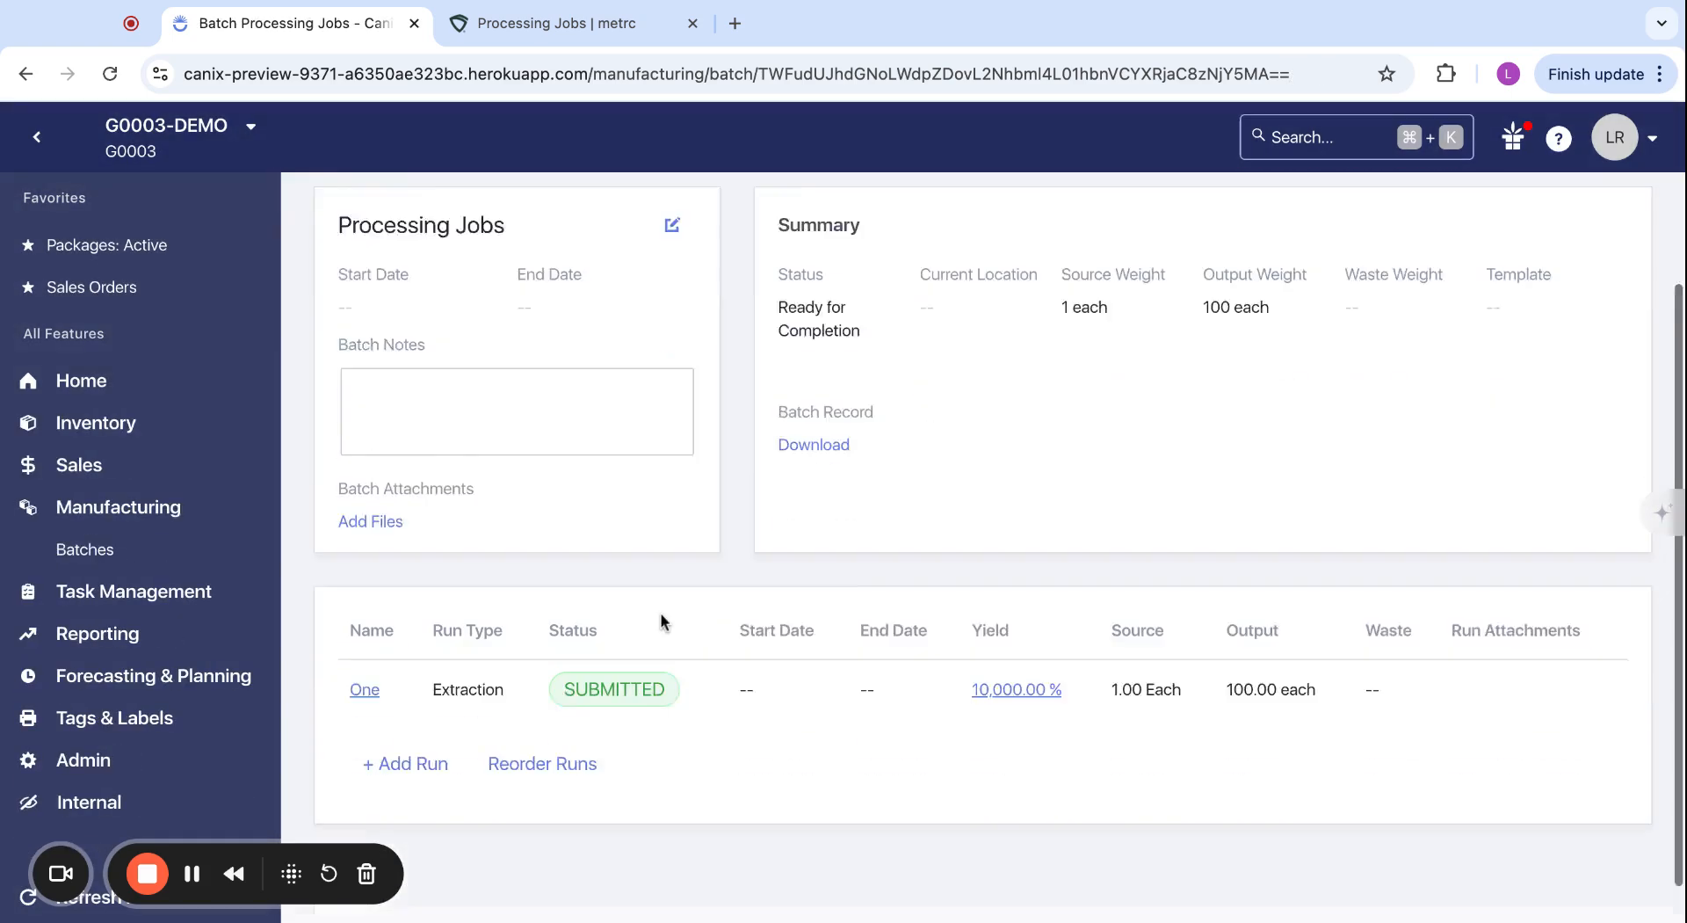
pyautogui.click(356, 649)
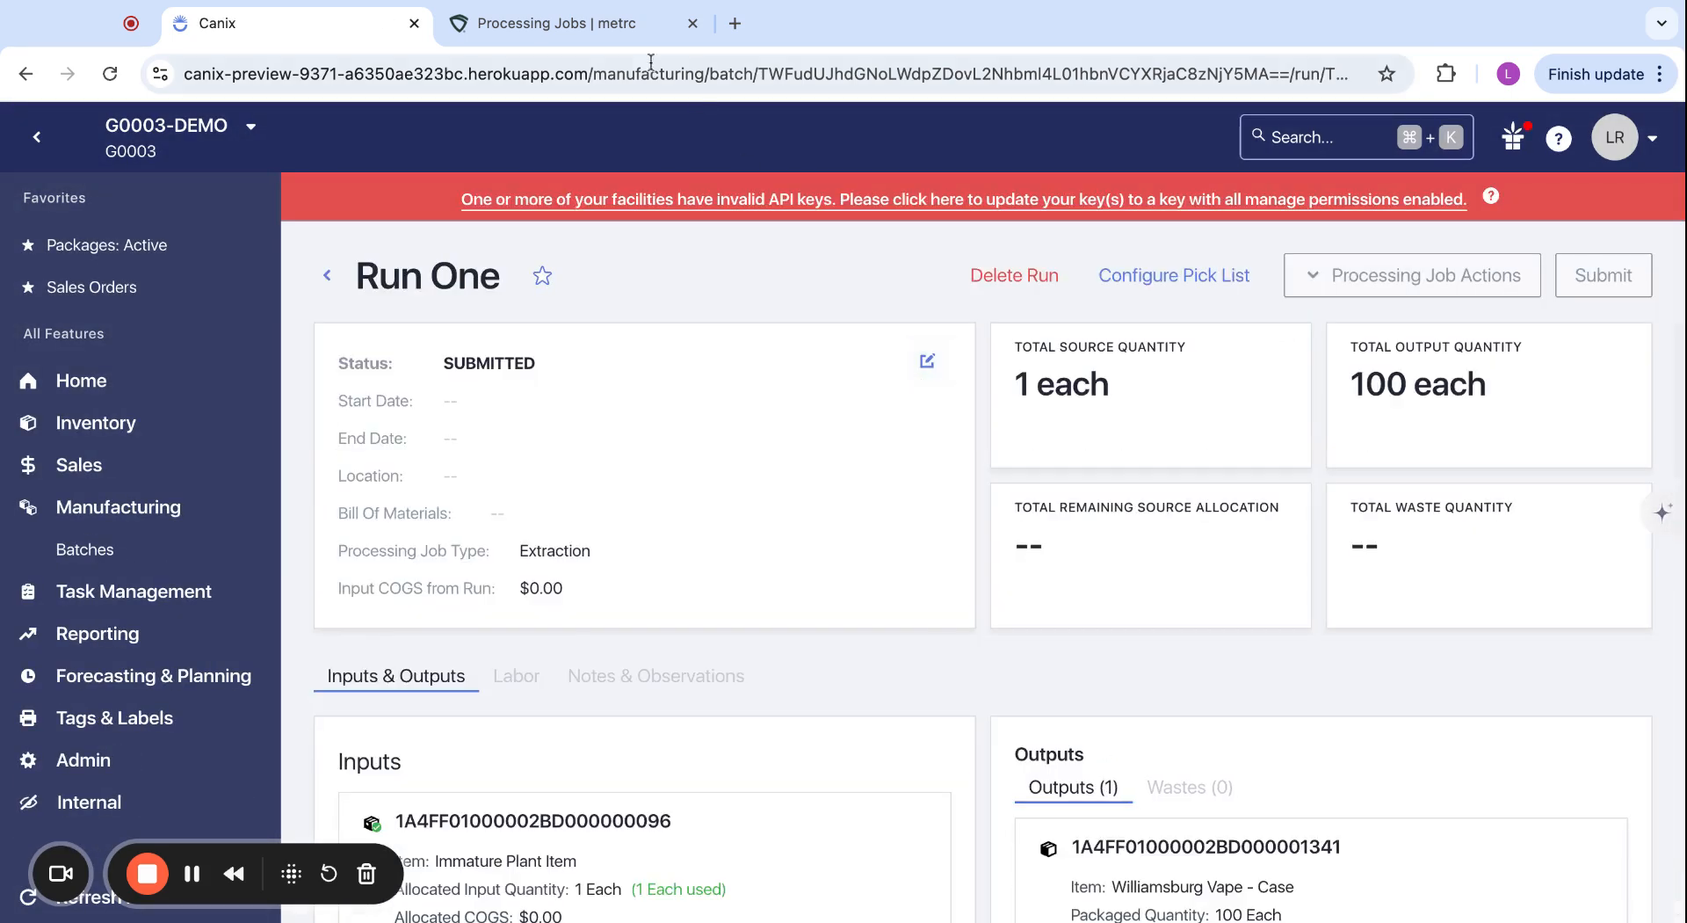
# Switch to Metrc, reload the processing jobs, and sort the active ones by newest start date
pyautogui.click(607, 24)
pyautogui.click(112, 74)
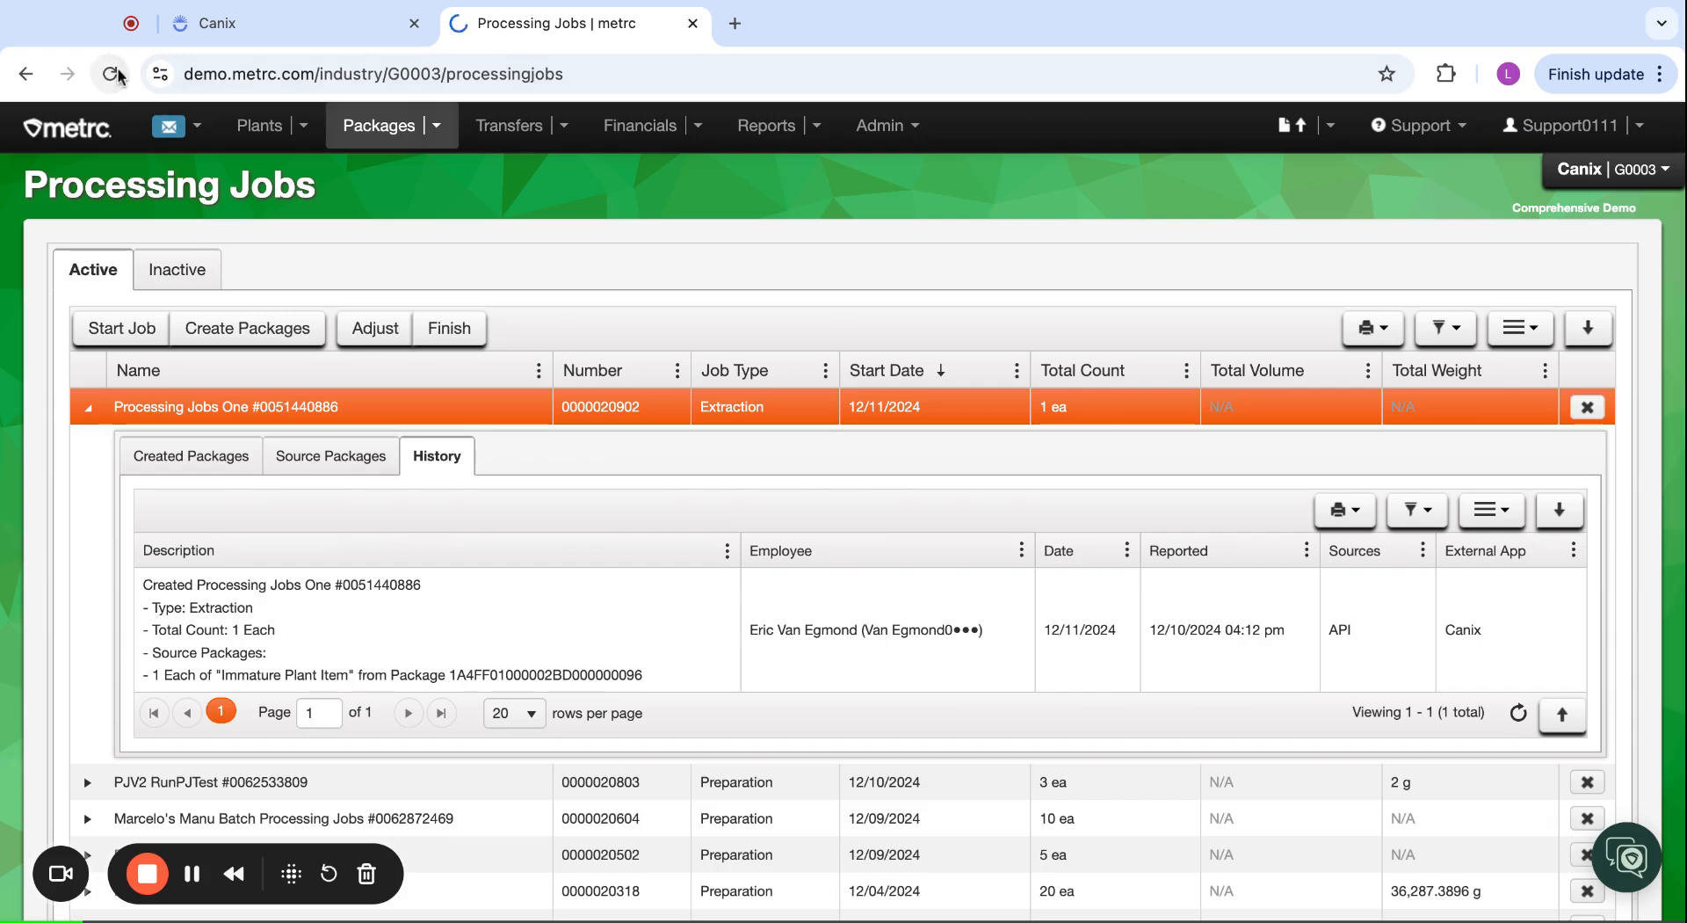
pyautogui.click(94, 267)
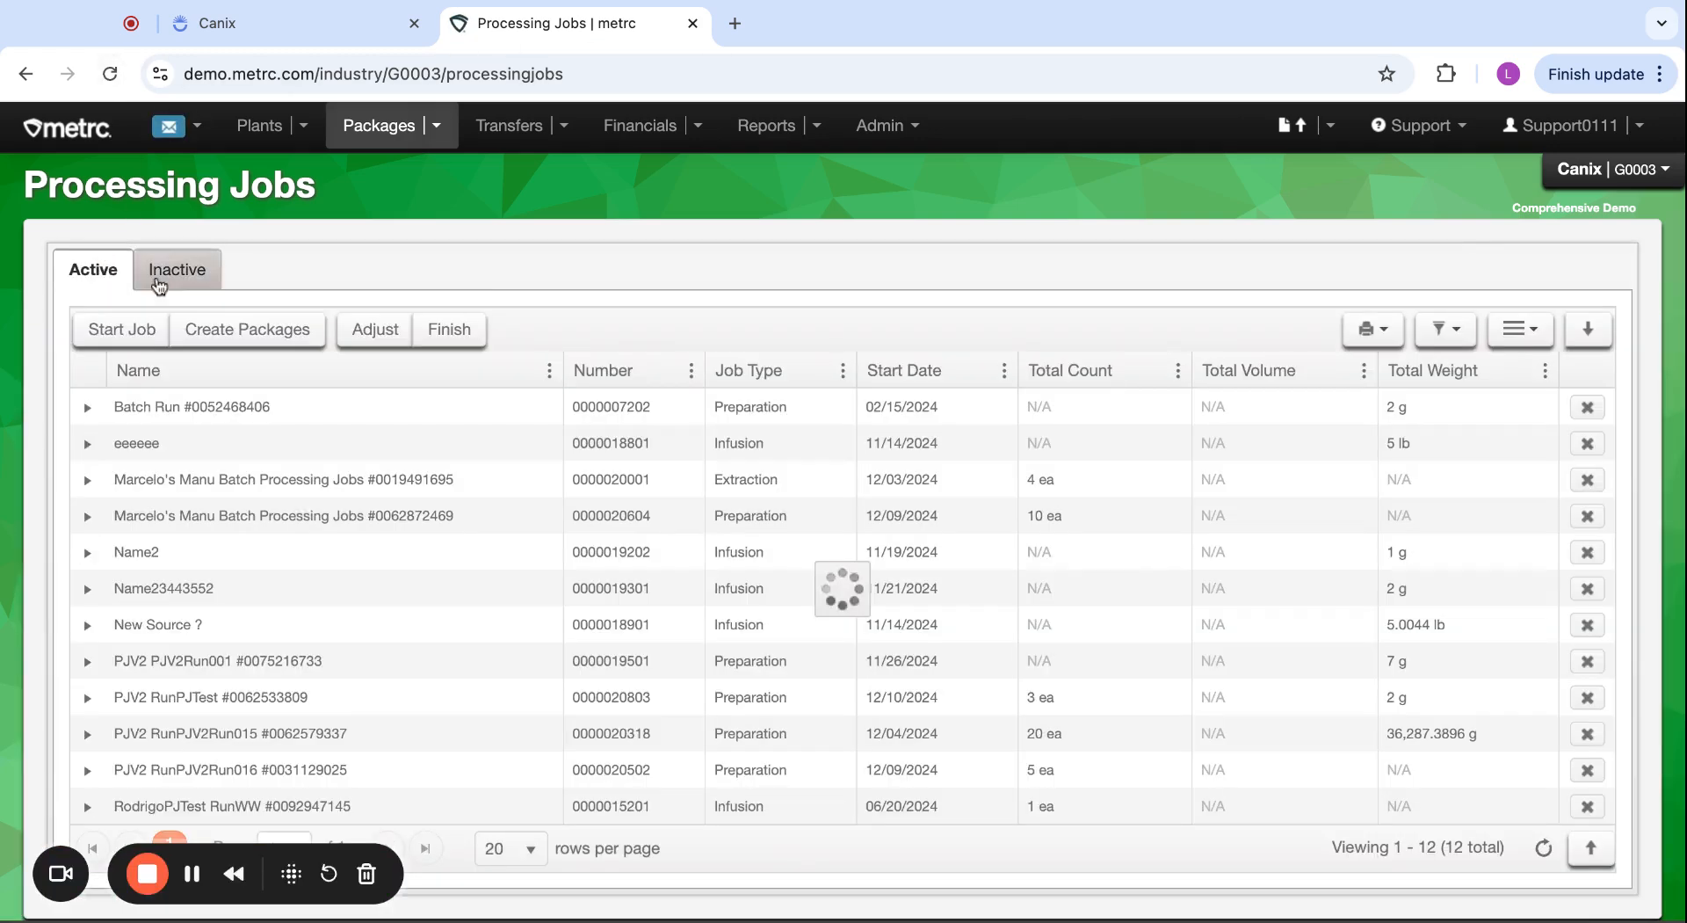
pyautogui.click(923, 369)
pyautogui.click(927, 375)
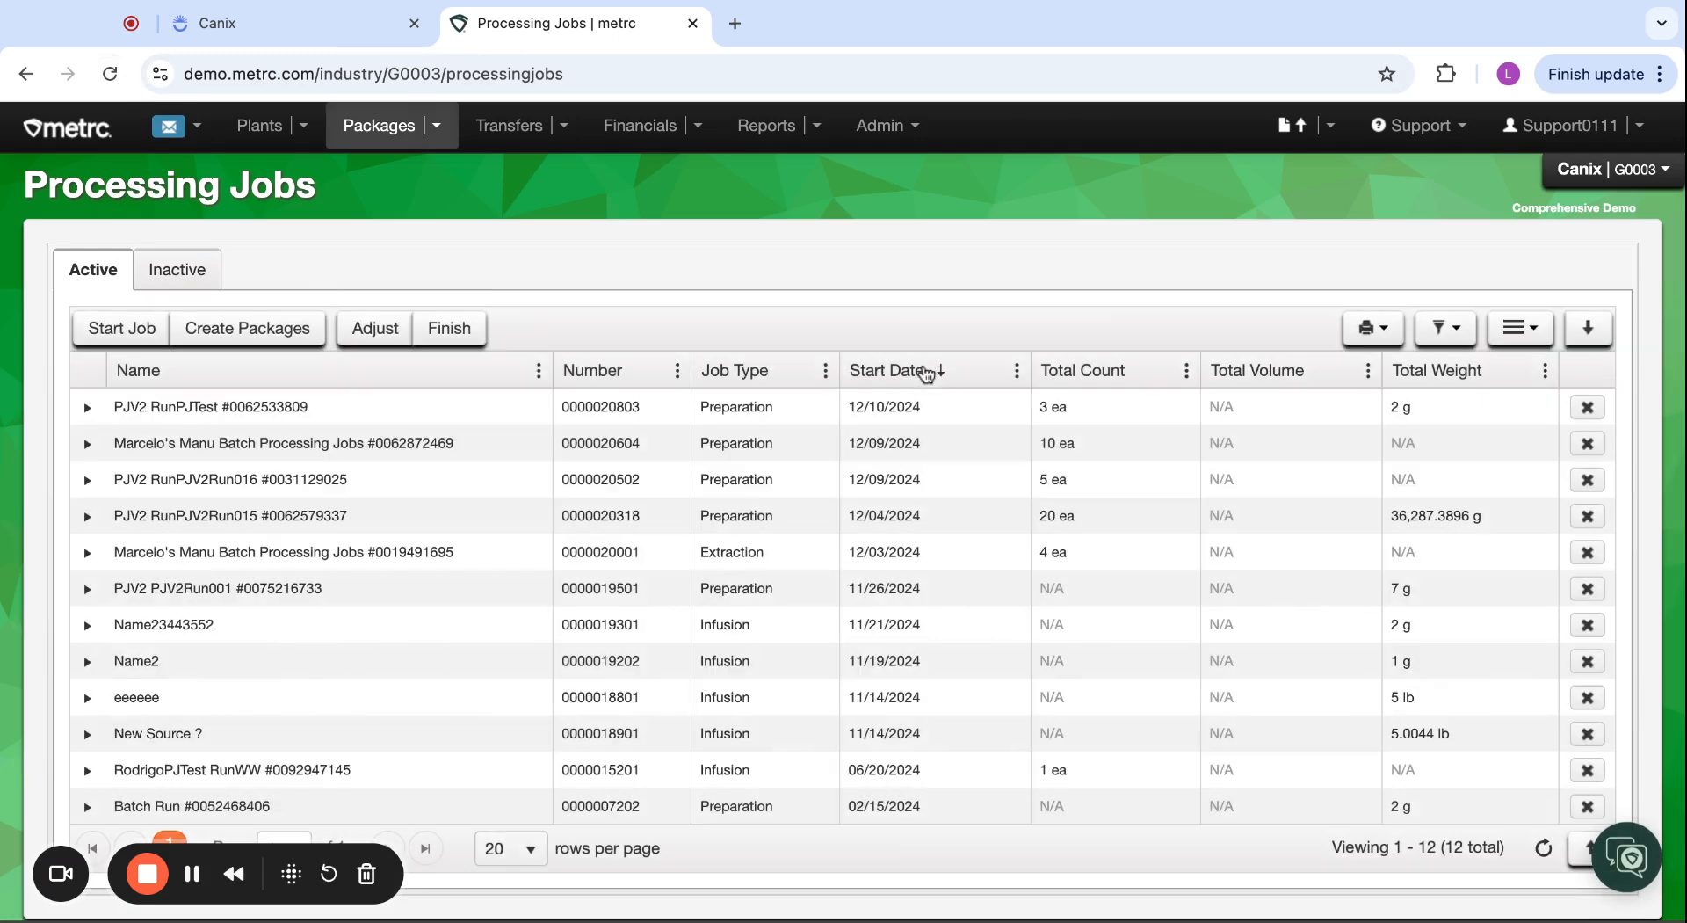
pyautogui.click(181, 270)
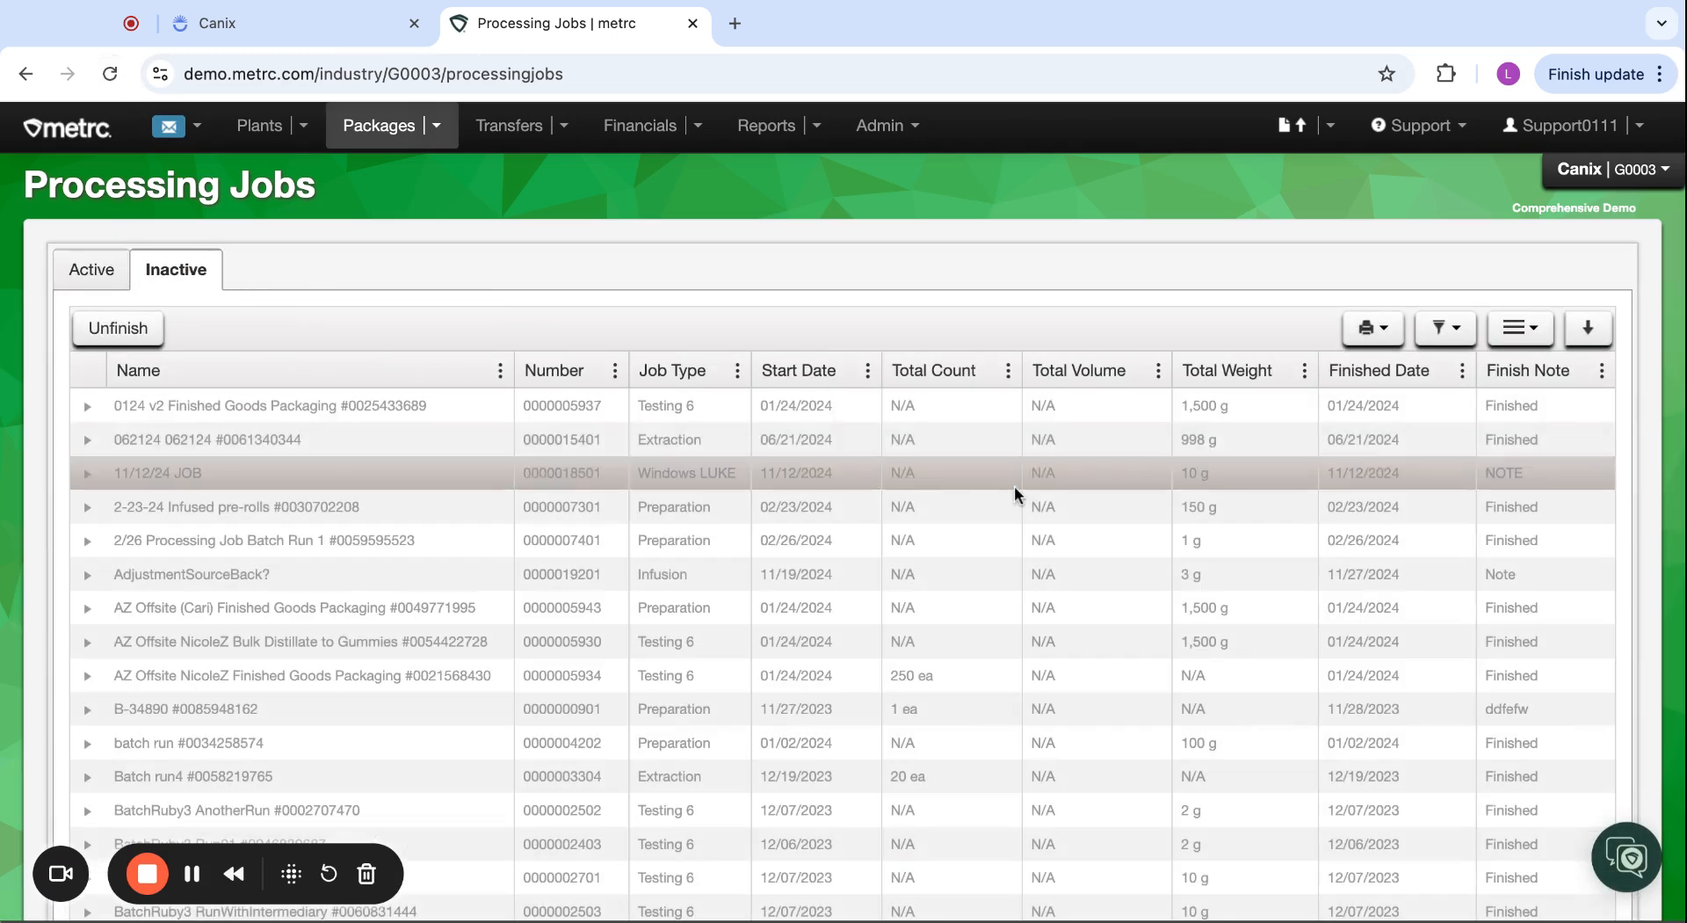
pyautogui.click(832, 381)
pyautogui.doubleClick(836, 373)
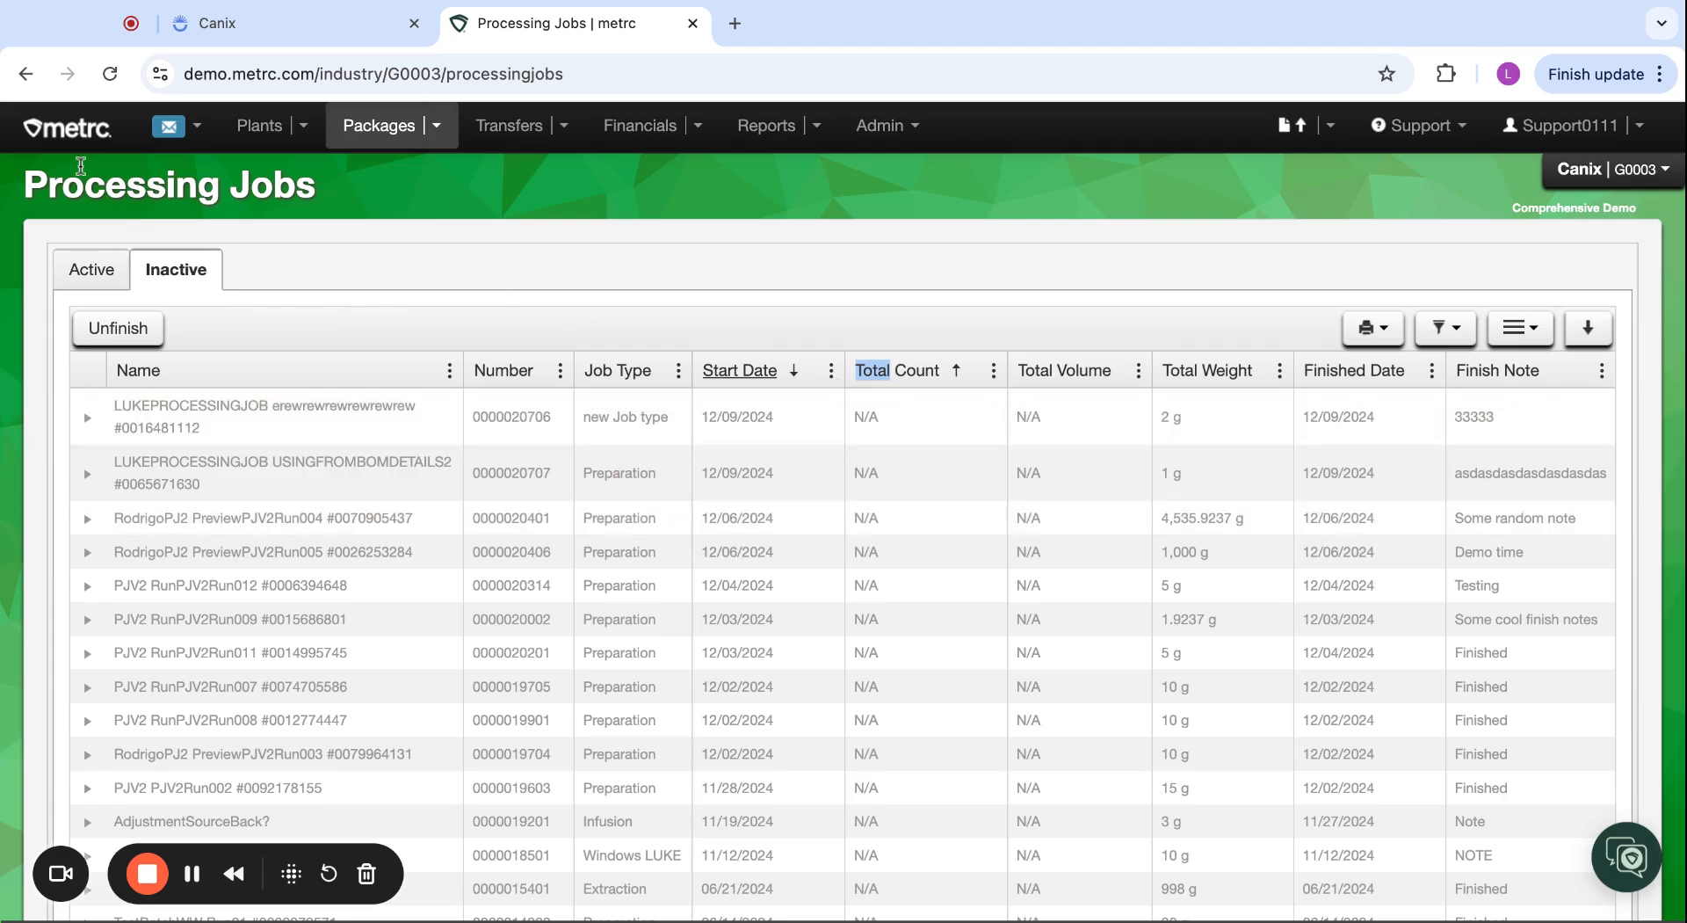
# Reload the Processing Jobs page and list the inactive jobs sorted by newest start date
pyautogui.click(117, 64)
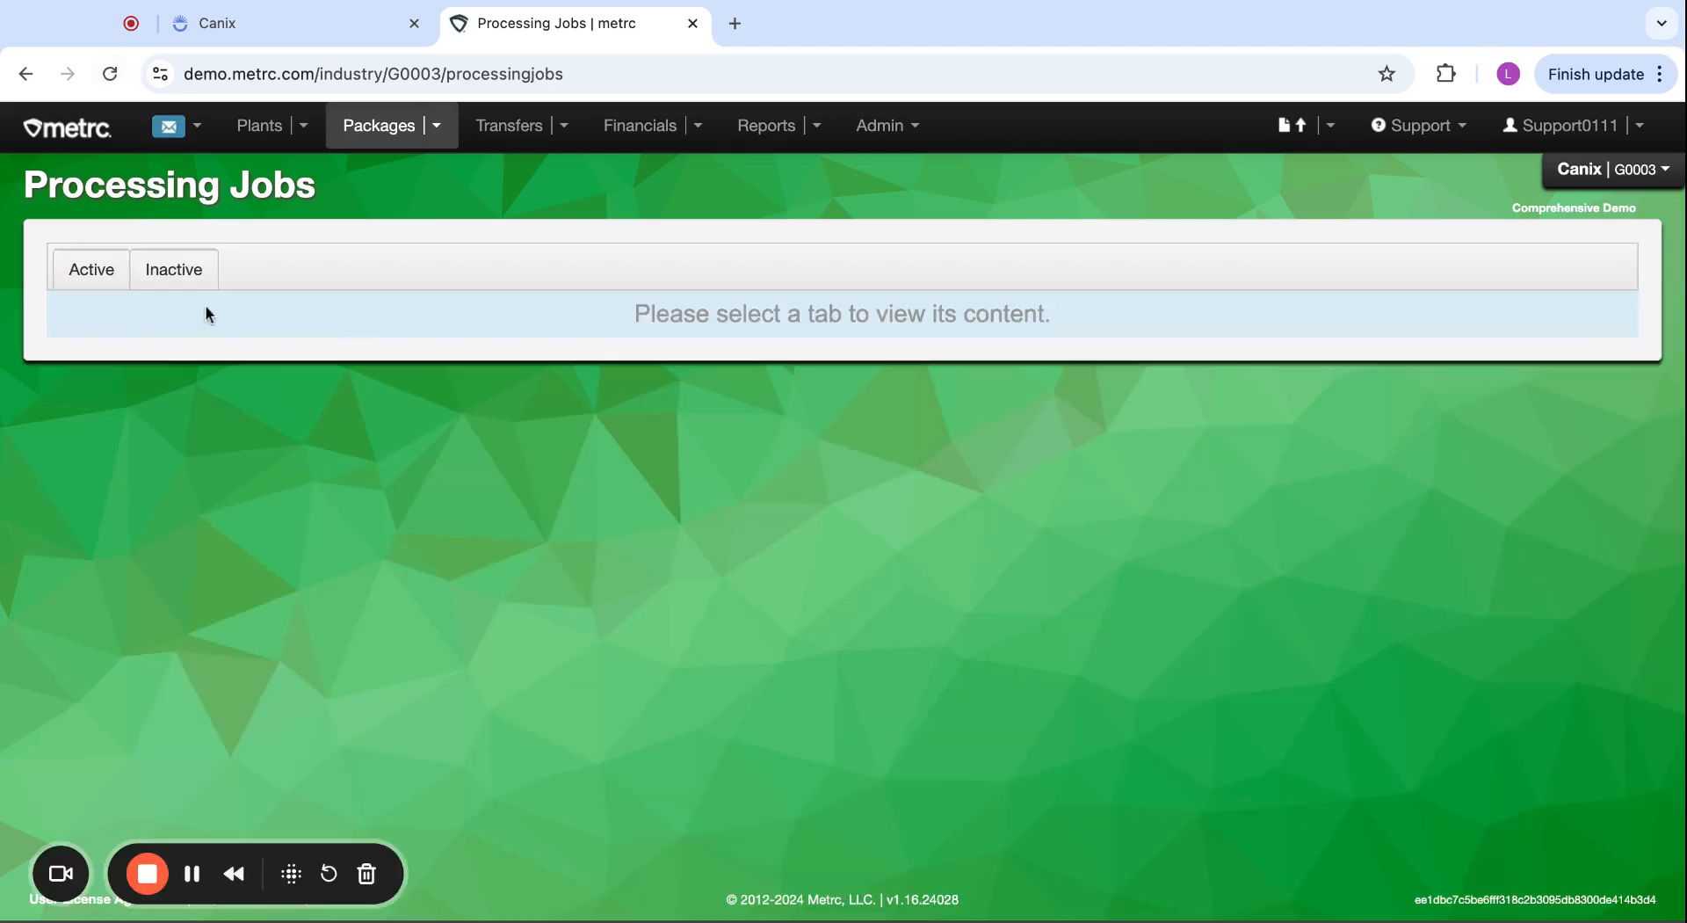
pyautogui.click(180, 272)
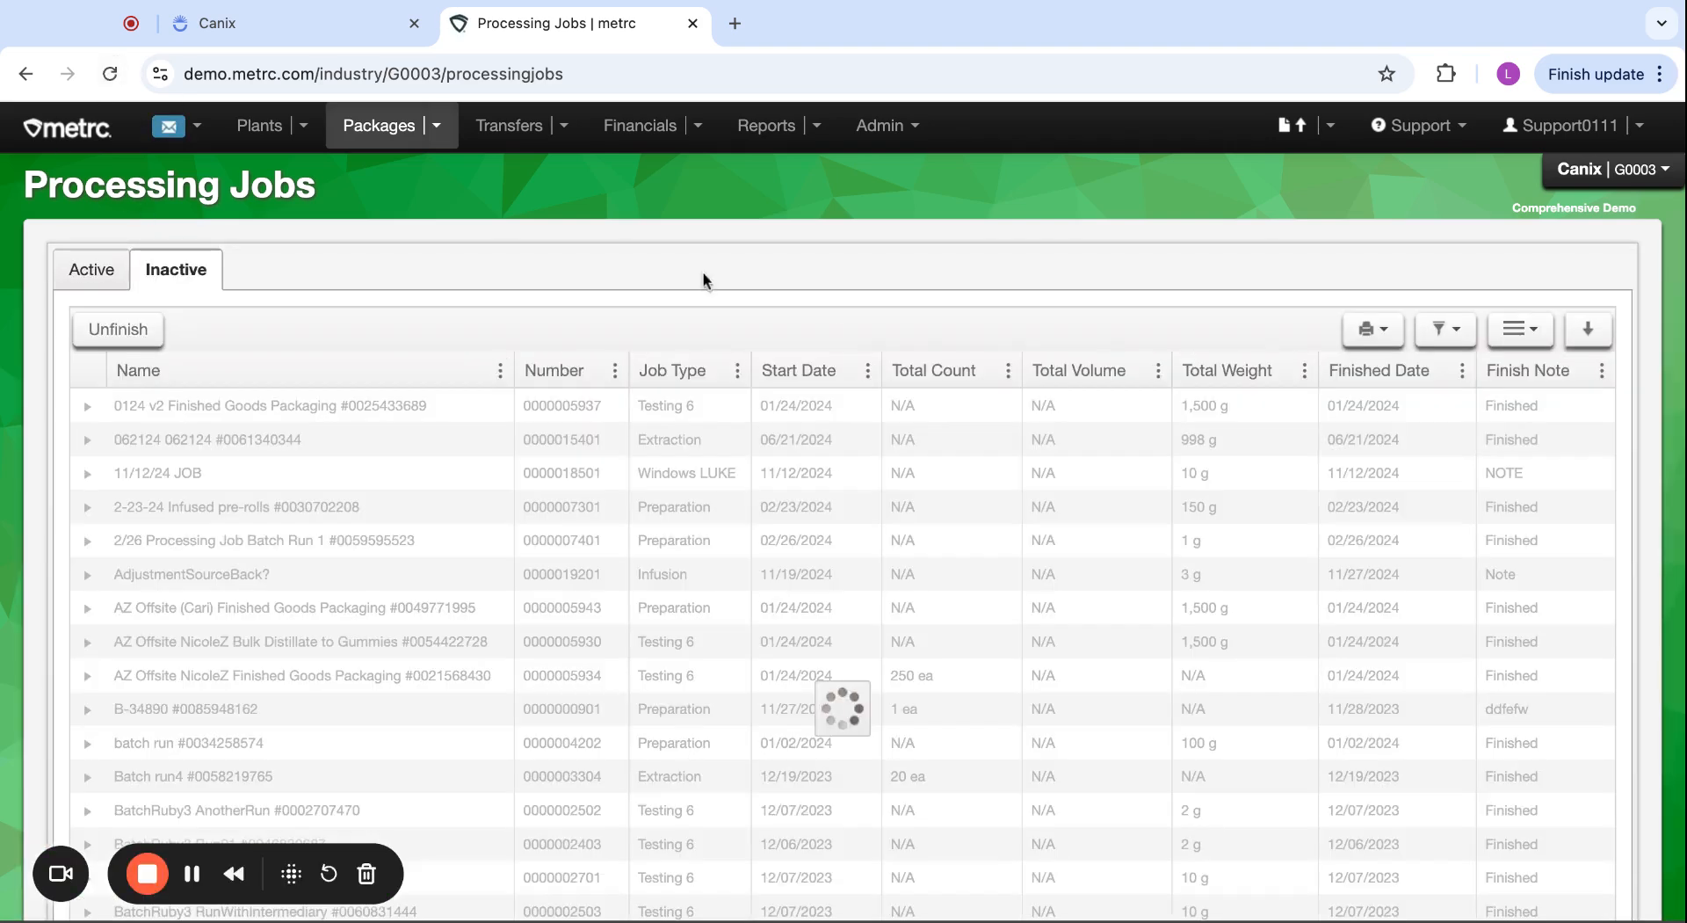
pyautogui.click(806, 379)
pyautogui.click(716, 373)
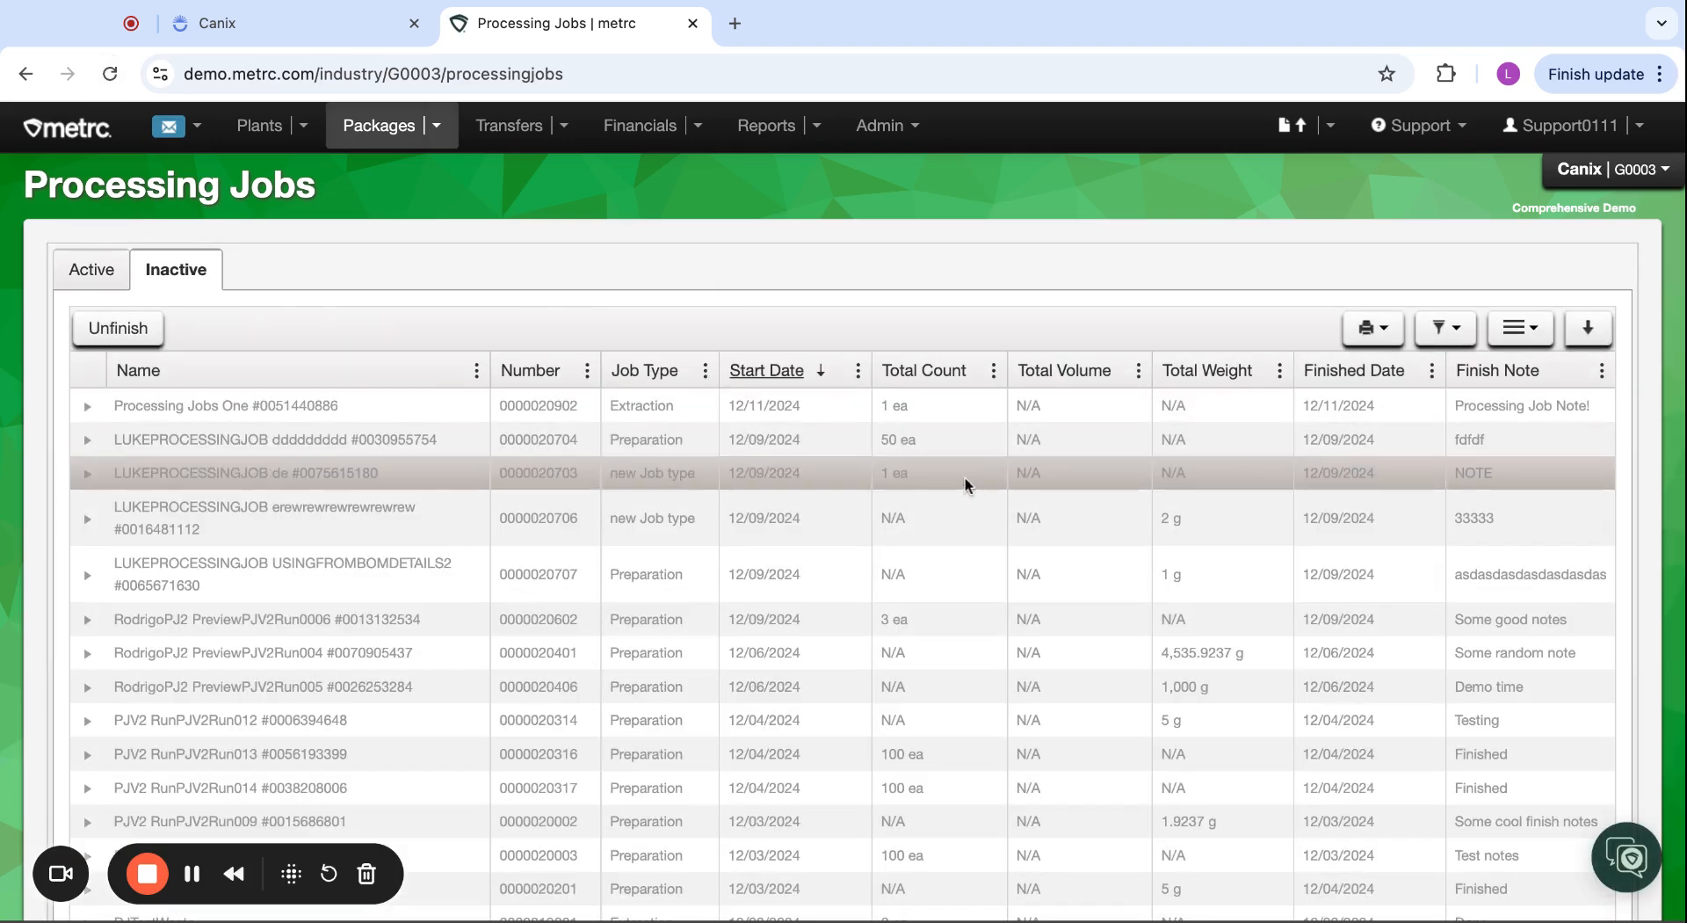
# Expand the newest inactive Extraction job and examine its source packages and created packages
pyautogui.click(369, 405)
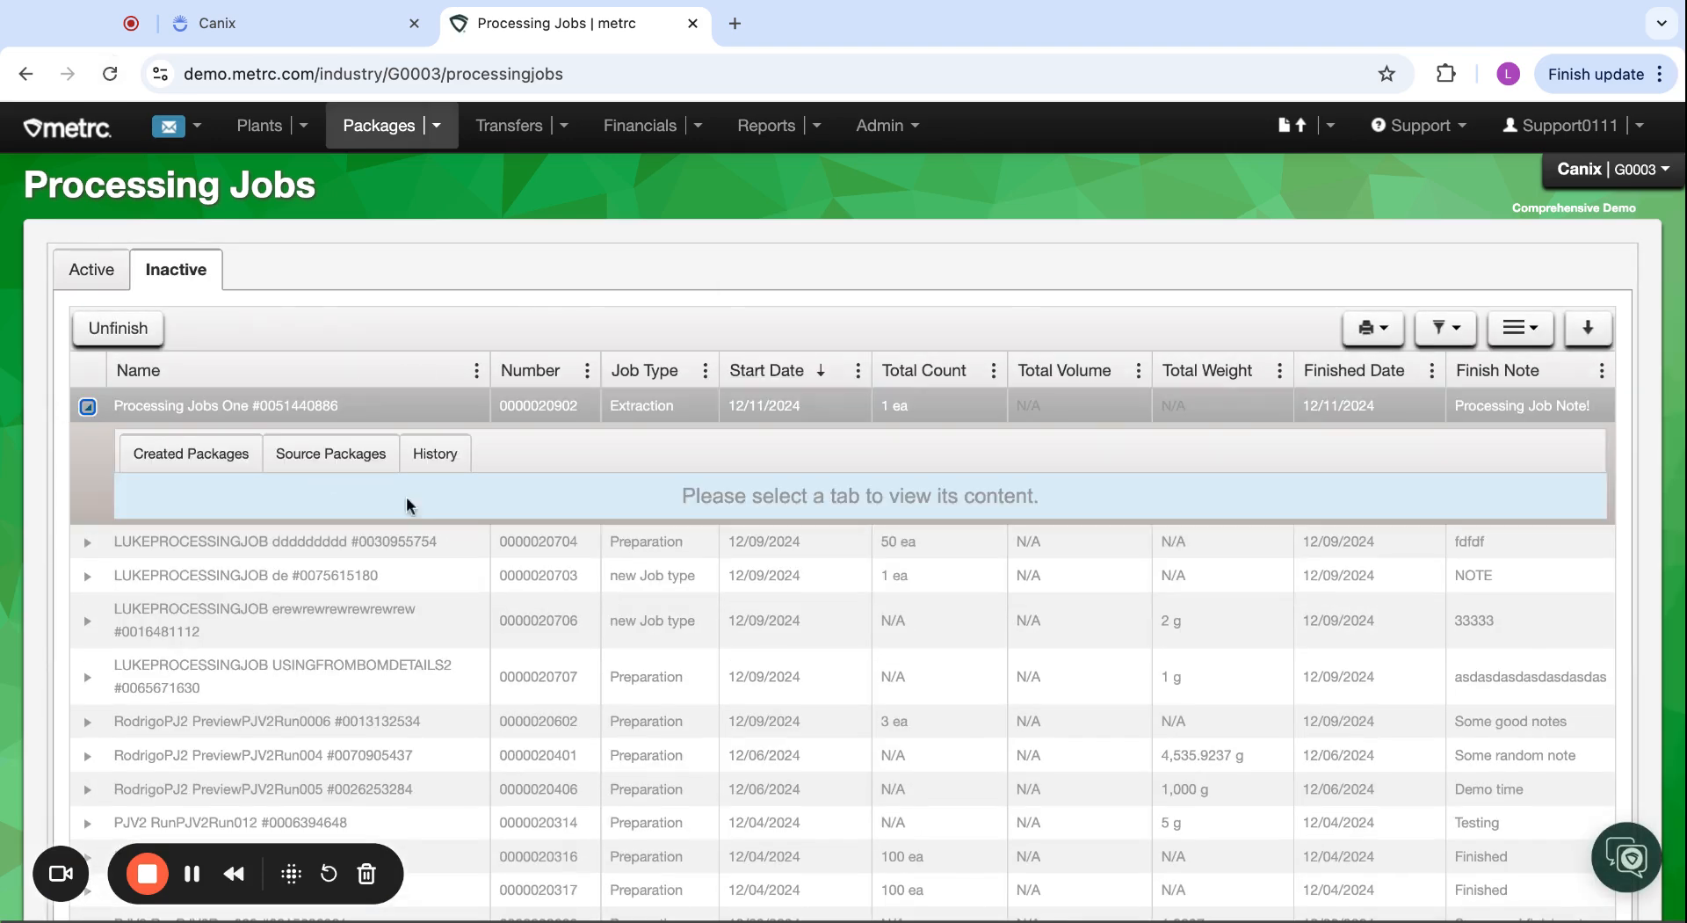
pyautogui.click(269, 463)
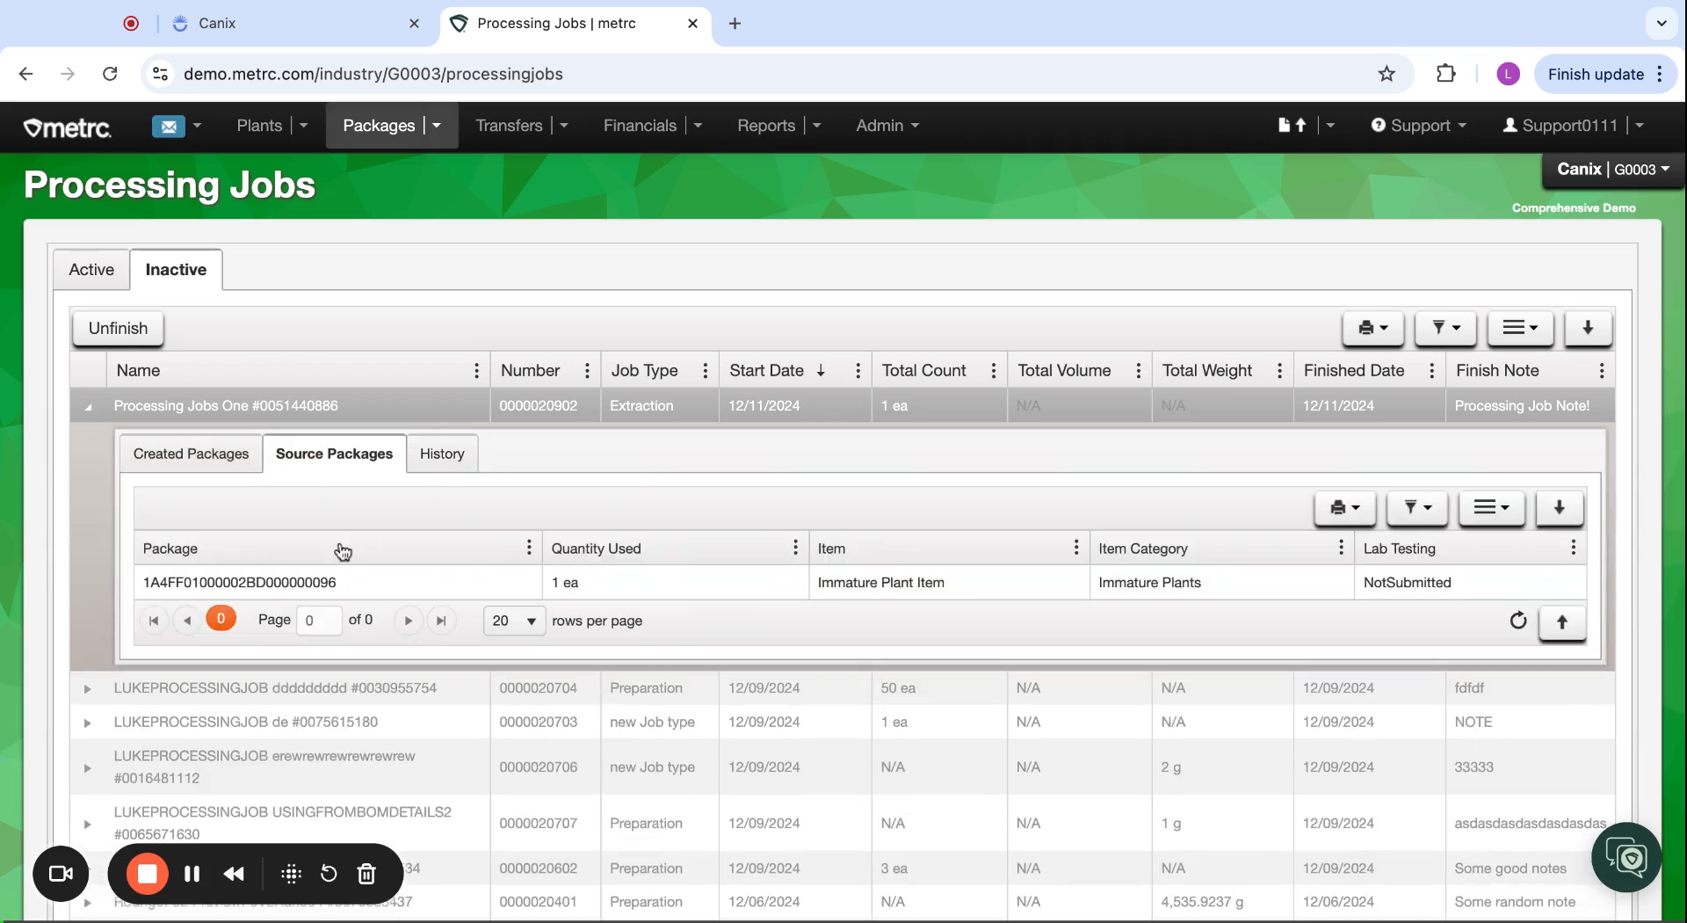
pyautogui.click(176, 453)
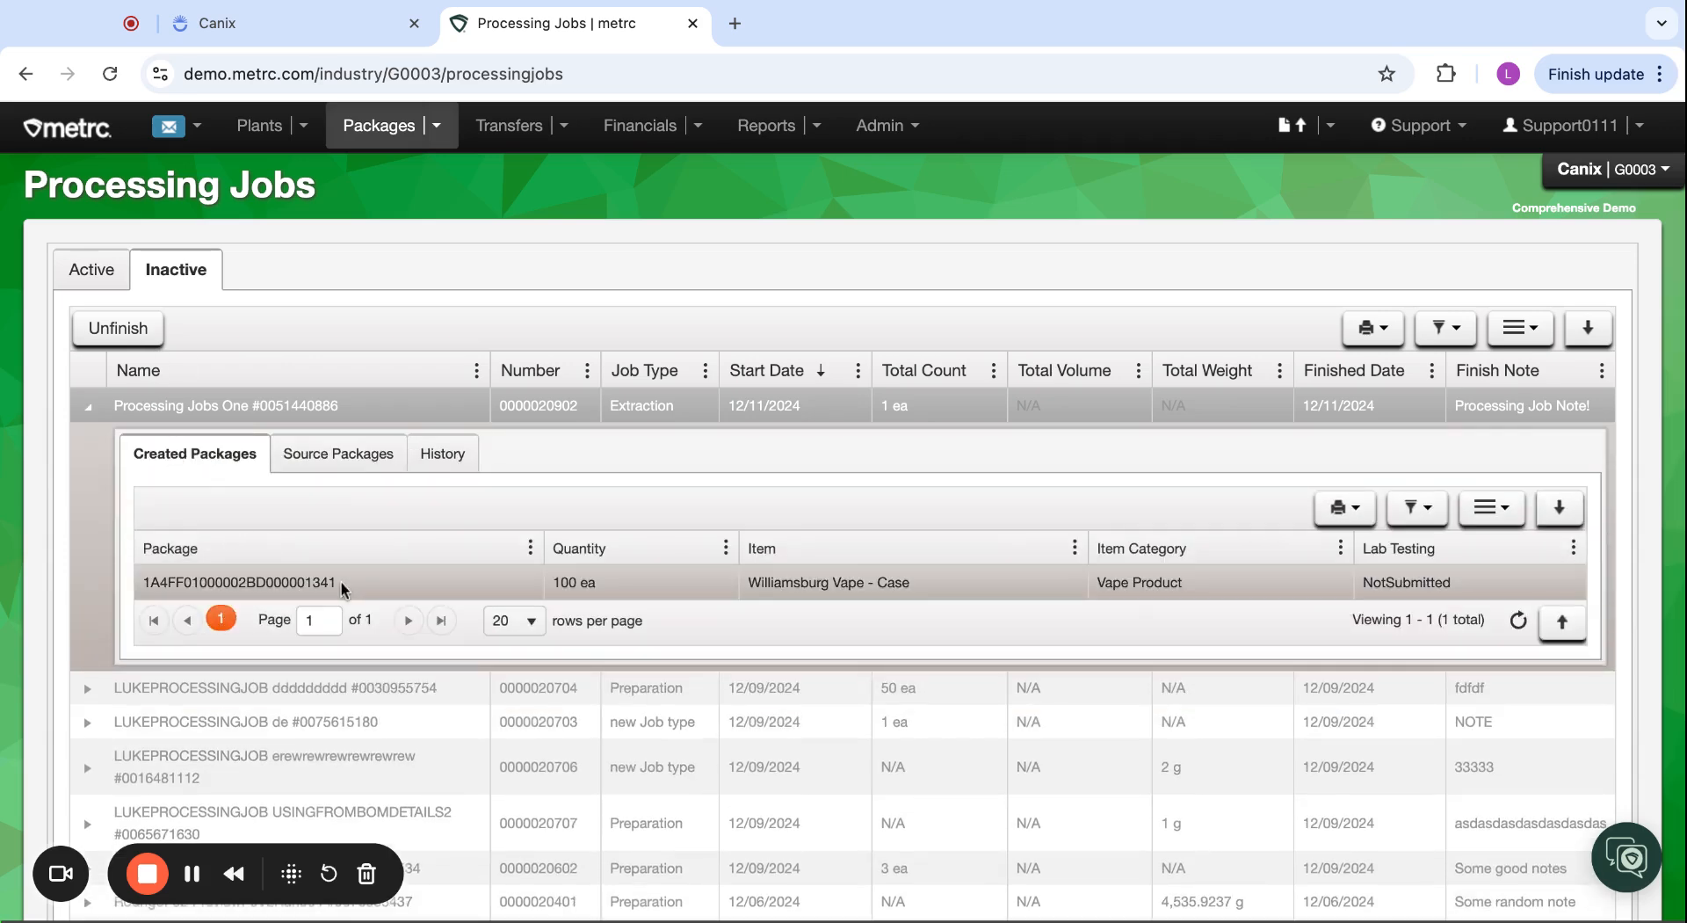
pyautogui.click(626, 580)
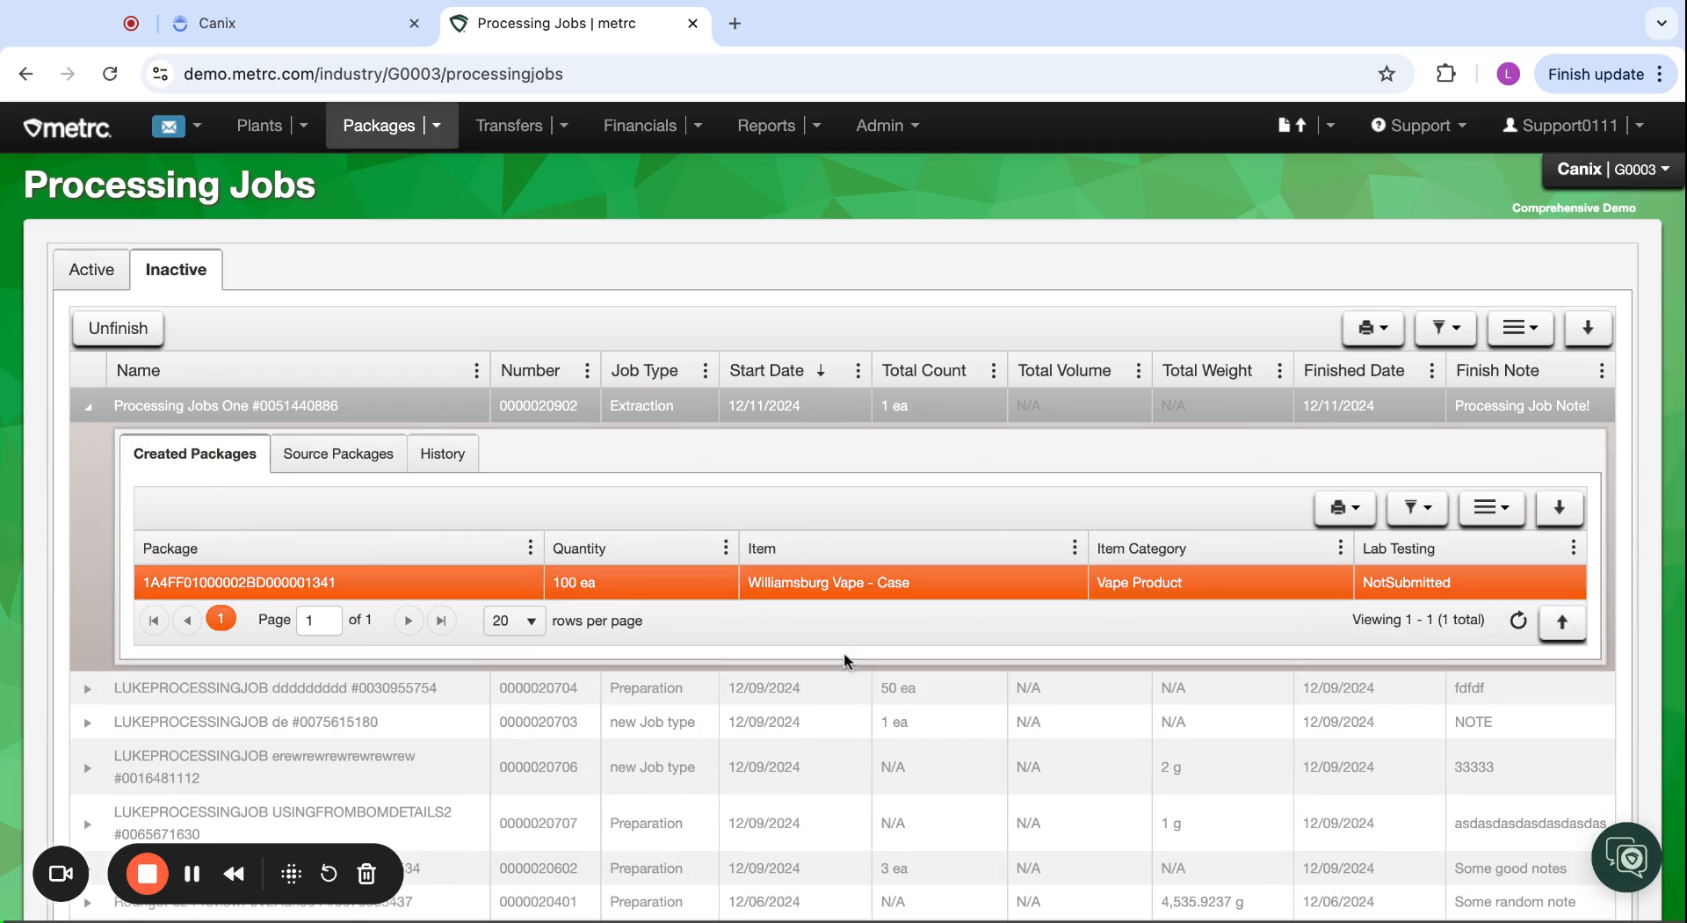